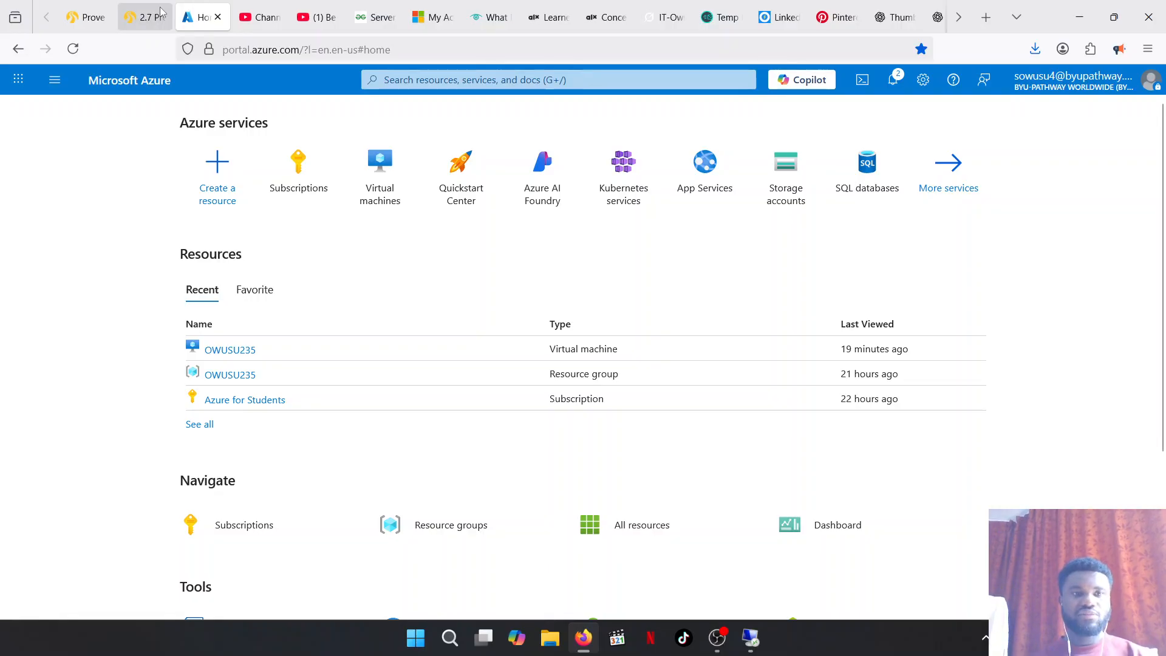
Review the assignment instructions, noting the Microsoft Azure requirement, then return to the portal.
{"action": "scroll", "coordinate": [349, 321], "scroll_direction": "down", "scroll_amount": 4, "text": "ctrl"}
{"action": "scroll", "coordinate": [349, 321], "scroll_direction": "down", "scroll_amount": 4}
{"action": "scroll", "coordinate": [350, 320], "scroll_direction": "up", "scroll_amount": 4}
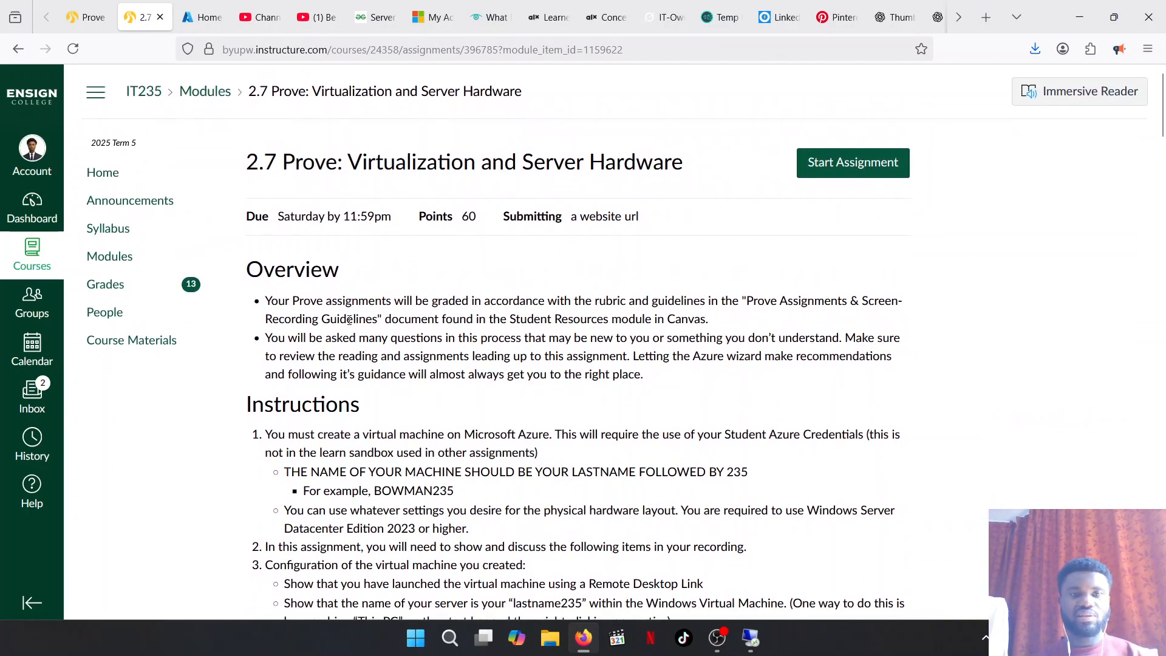
{"action": "left_click_drag", "start_coordinate": [463, 434], "coordinate": [558, 439]}
{"action": "left_click", "coordinate": [527, 468]}
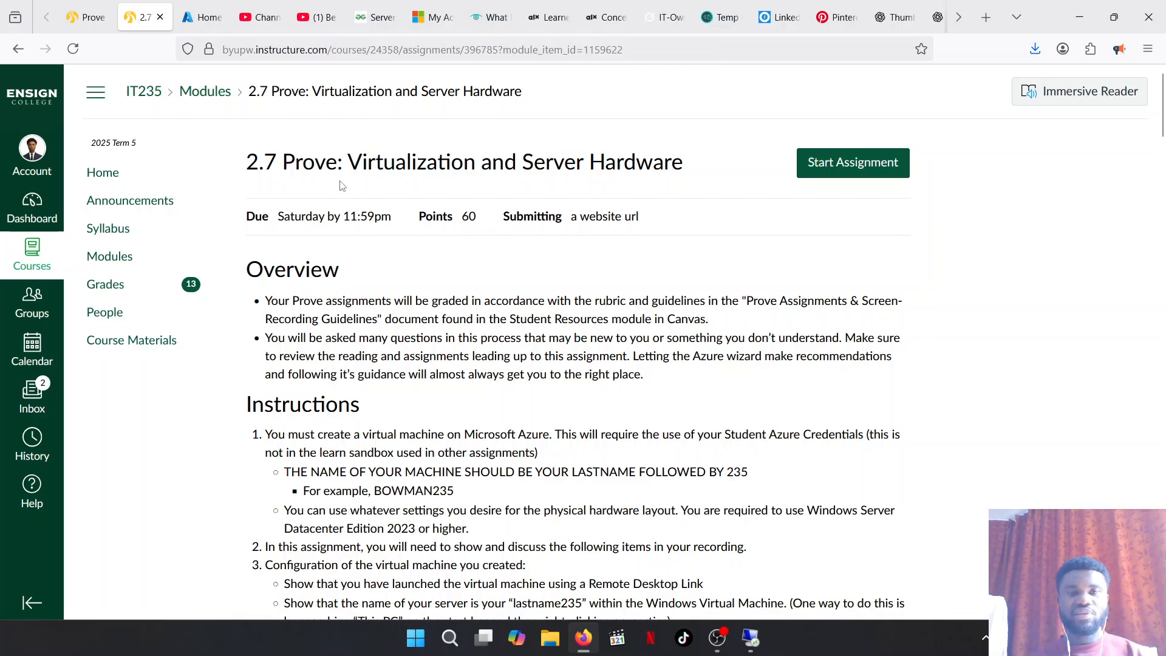
{"action": "scroll", "coordinate": [382, 318], "scroll_direction": "down", "scroll_amount": 2}
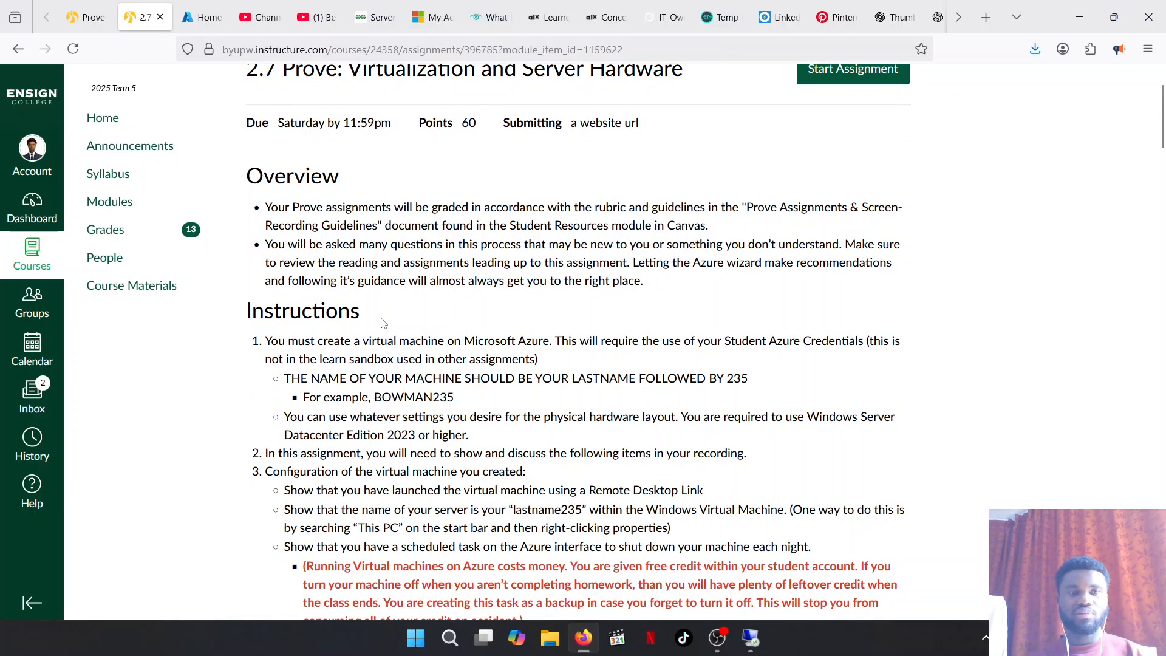
{"action": "scroll", "coordinate": [383, 322], "scroll_direction": "up", "scroll_amount": 2}
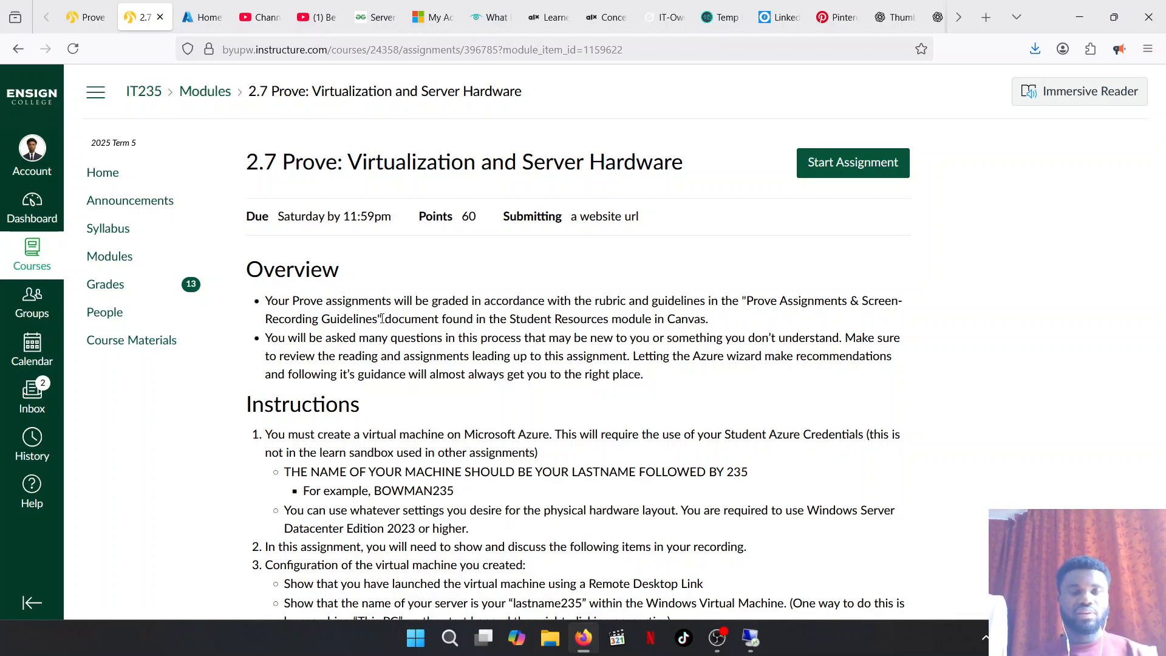
{"action": "key", "text": "ctrl+Tab"}
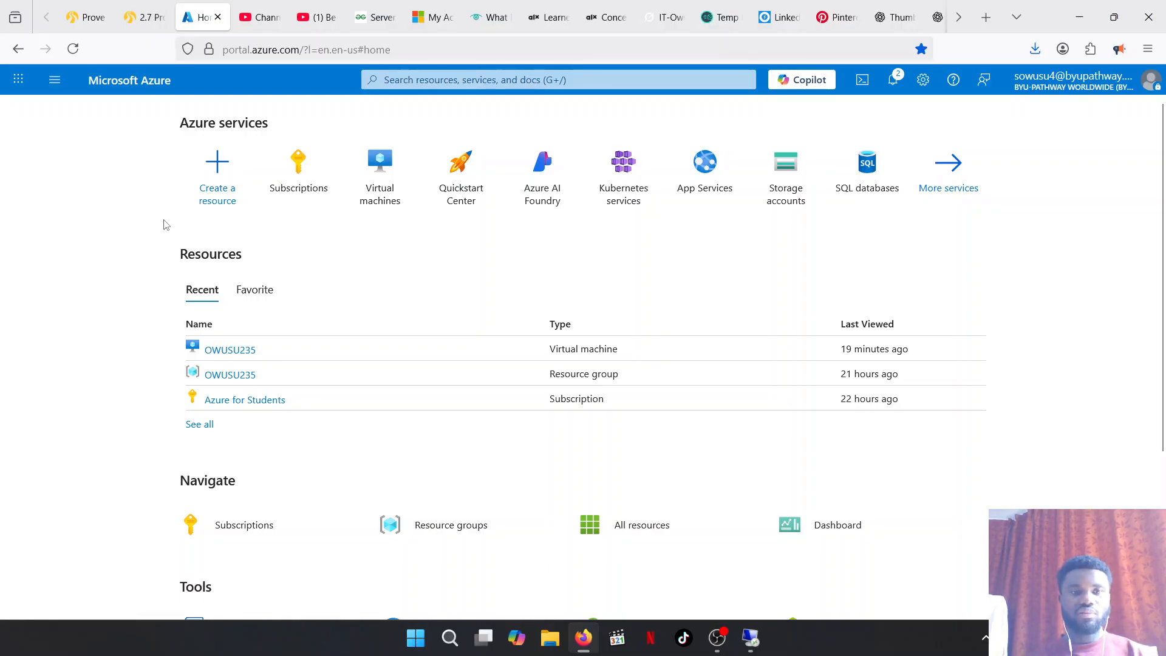
Start creating a new virtual machine from Create a resource.
{"action": "left_click", "coordinate": [212, 200]}
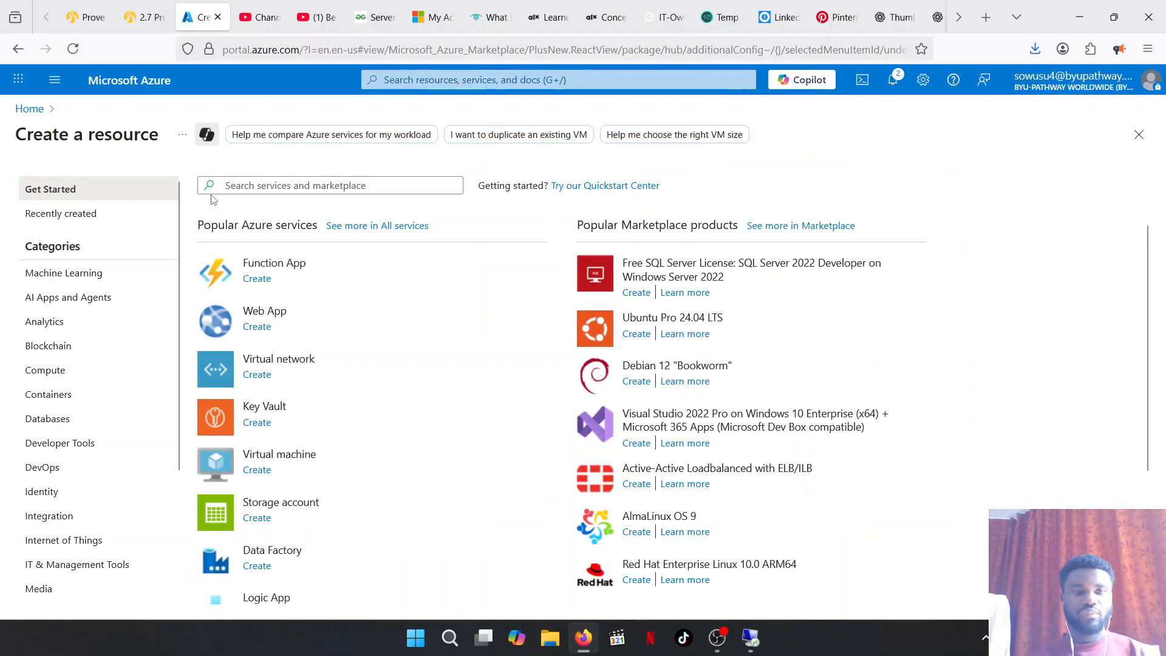
{"action": "scroll", "coordinate": [312, 288], "scroll_direction": "down", "scroll_amount": 2}
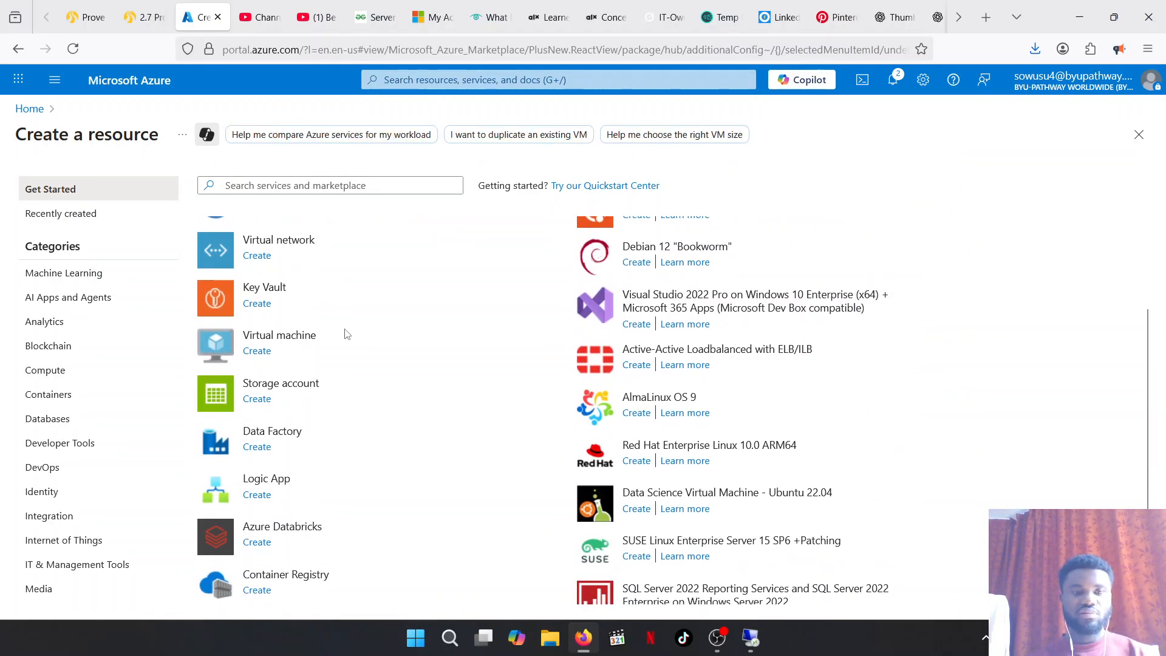
{"action": "left_click", "coordinate": [256, 352]}
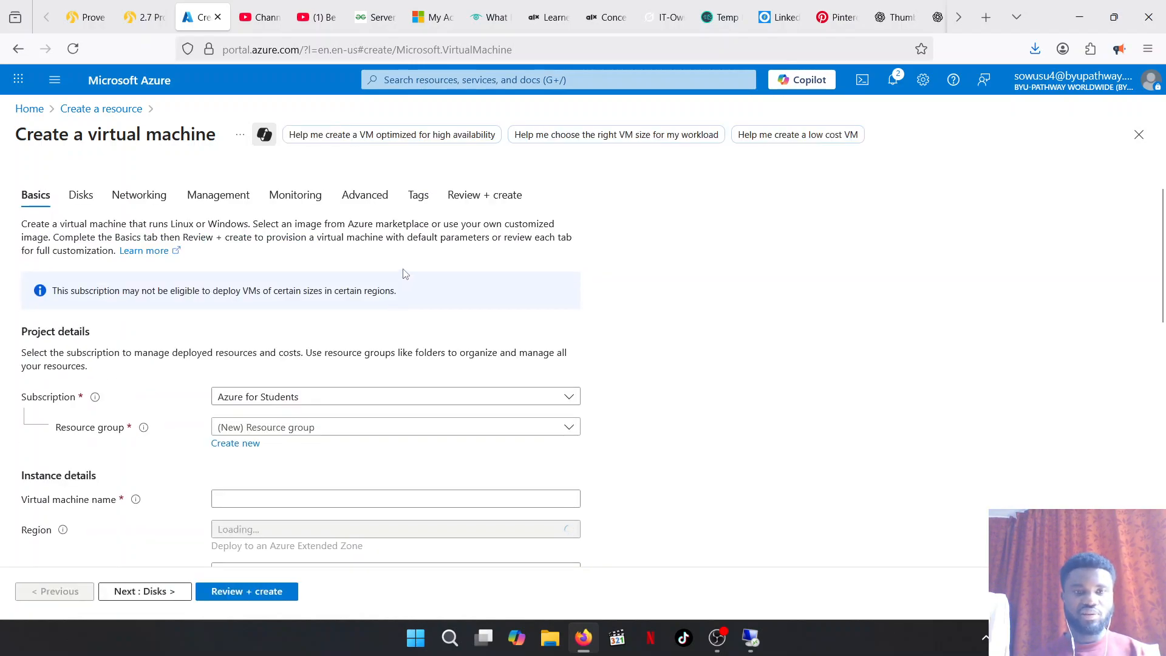
{"action": "scroll", "coordinate": [291, 352], "scroll_direction": "down", "scroll_amount": 2}
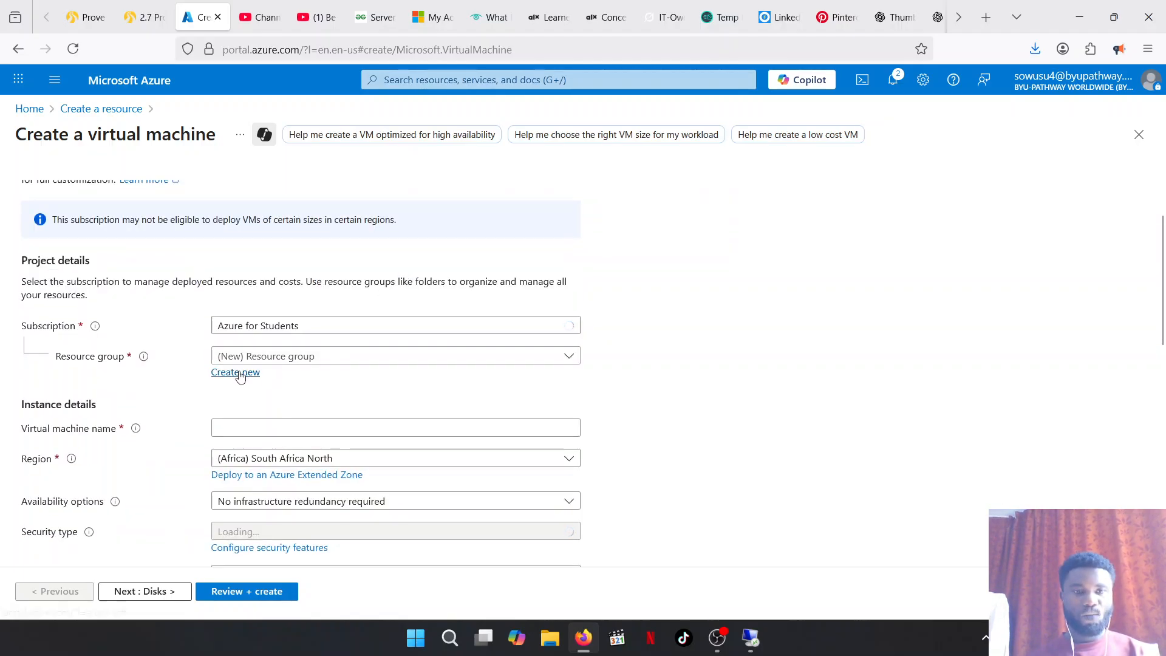
{"action": "left_click", "coordinate": [277, 362]}
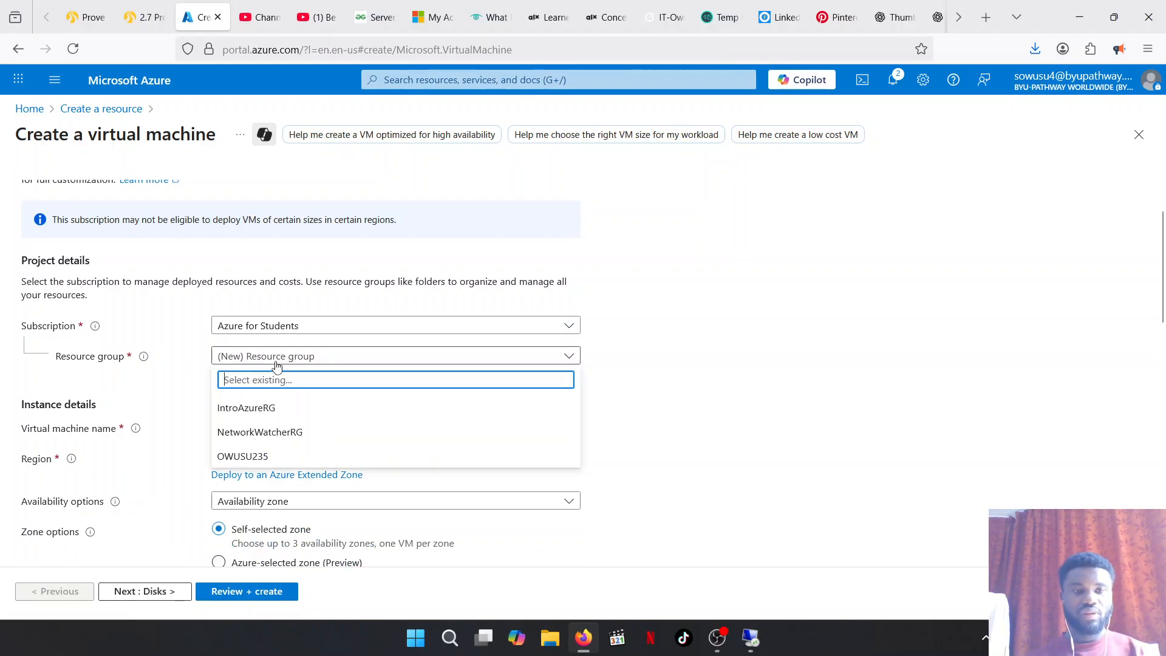
{"action": "left_click", "coordinate": [645, 365]}
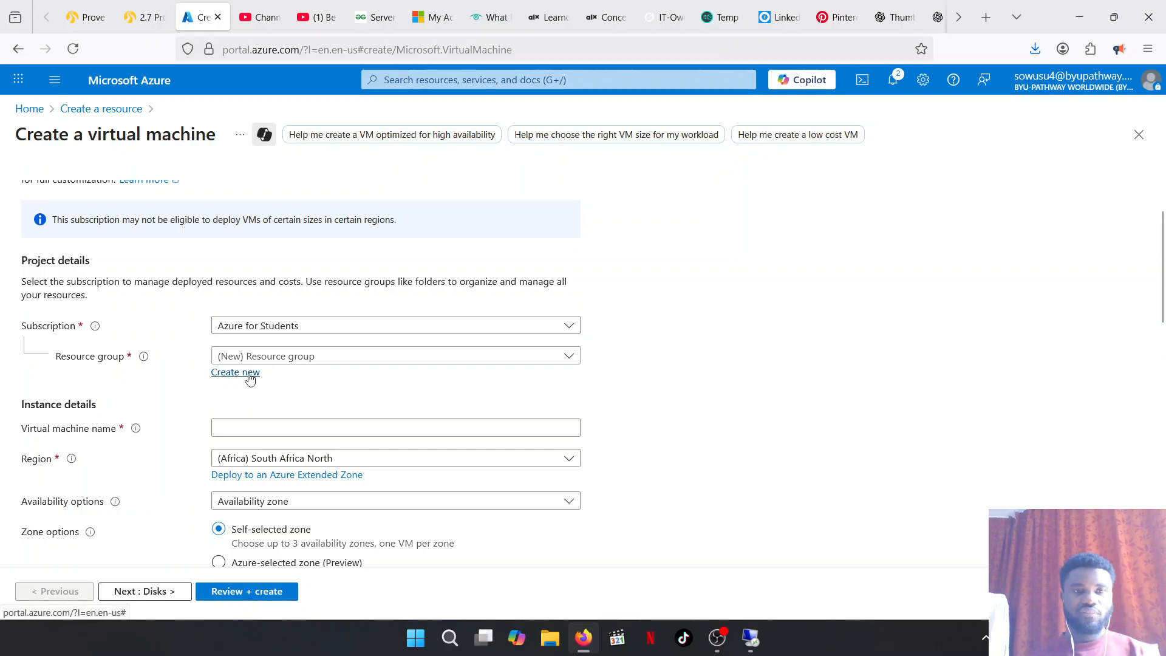
Check the lastname-plus-235 naming rule, then select the OWUSU235 resource group.
{"action": "left_click", "coordinate": [141, 18]}
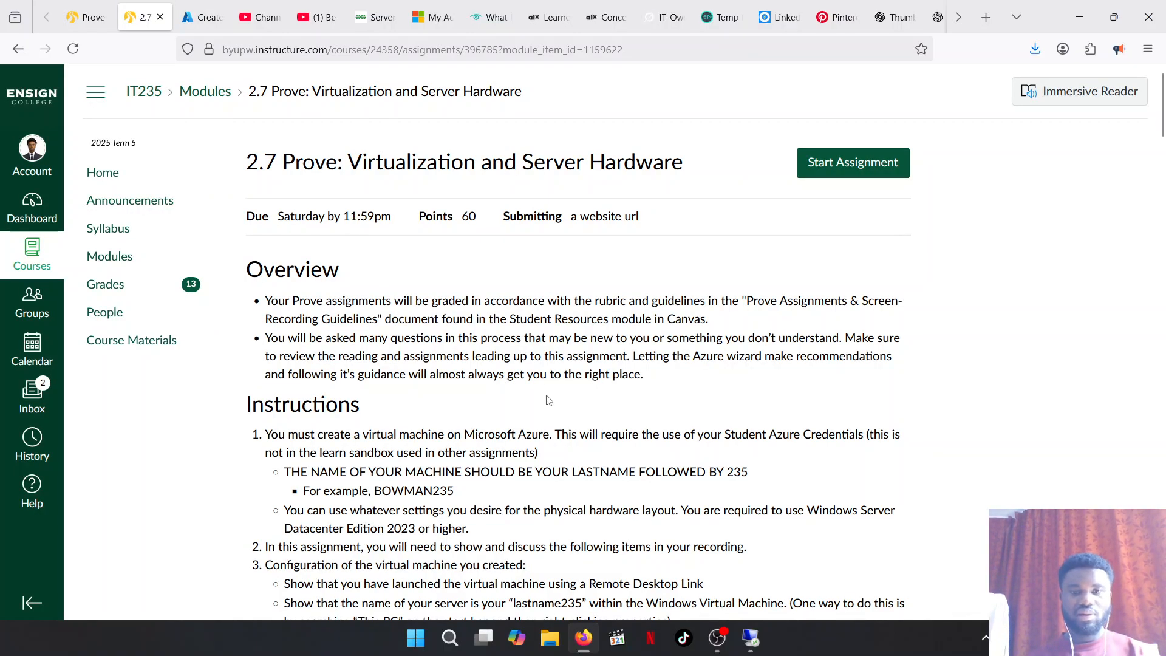
{"action": "scroll", "coordinate": [548, 400], "scroll_direction": "down", "scroll_amount": 4}
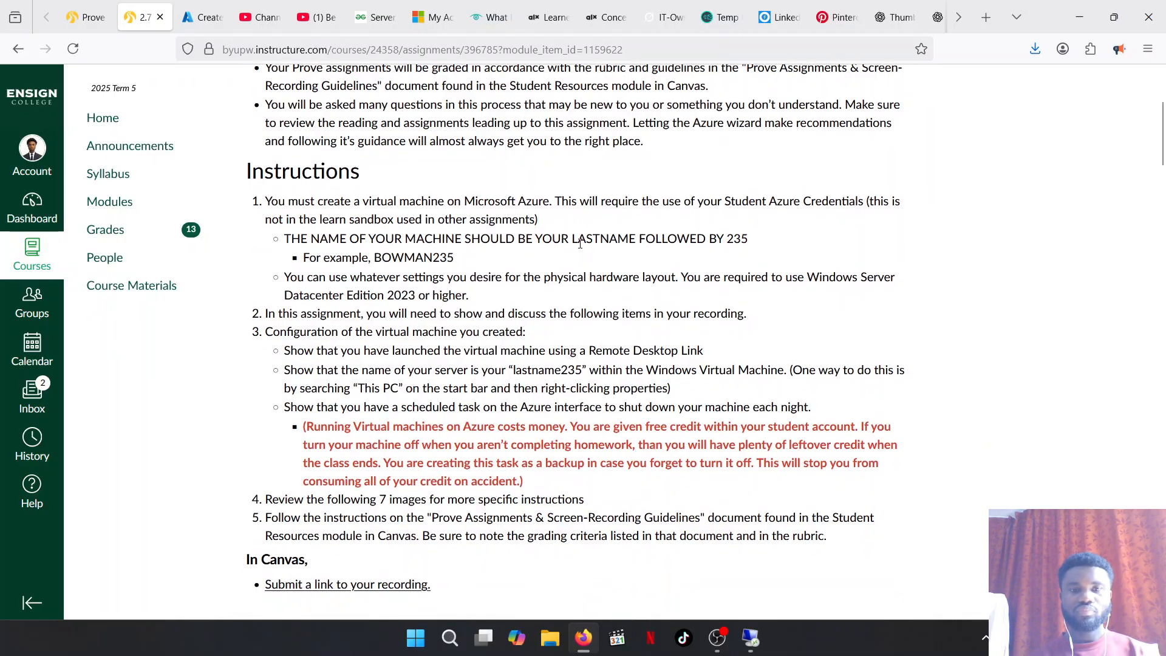
{"action": "left_click_drag", "start_coordinate": [569, 239], "coordinate": [765, 242]}
{"action": "left_click", "coordinate": [203, 17]}
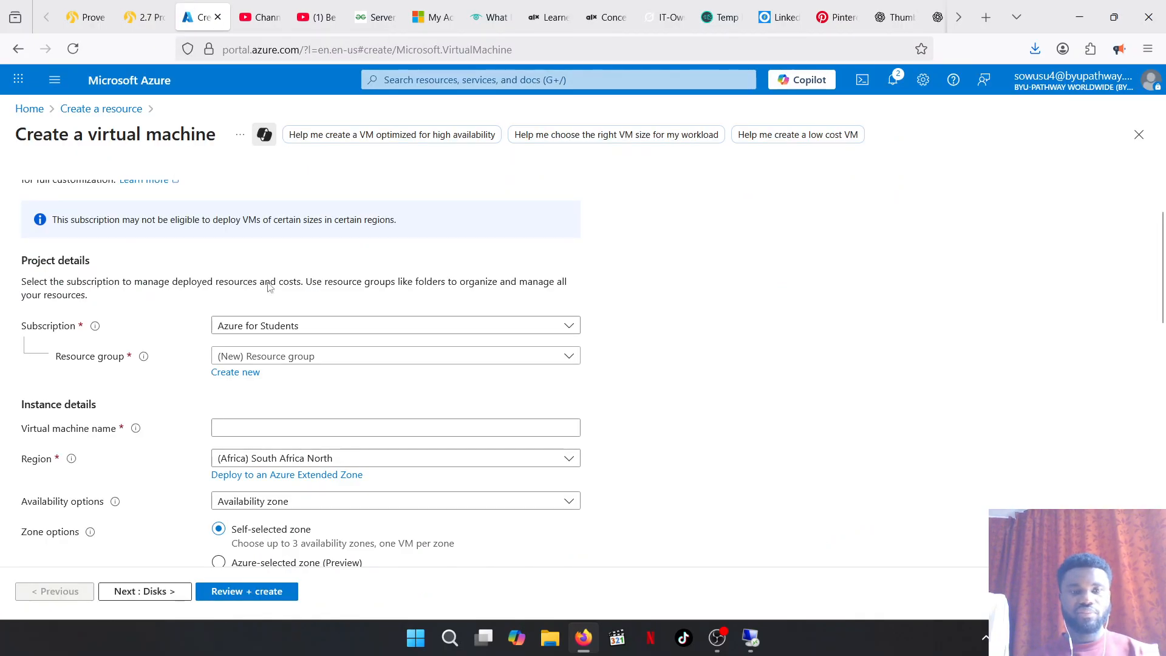
{"action": "left_click", "coordinate": [255, 356]}
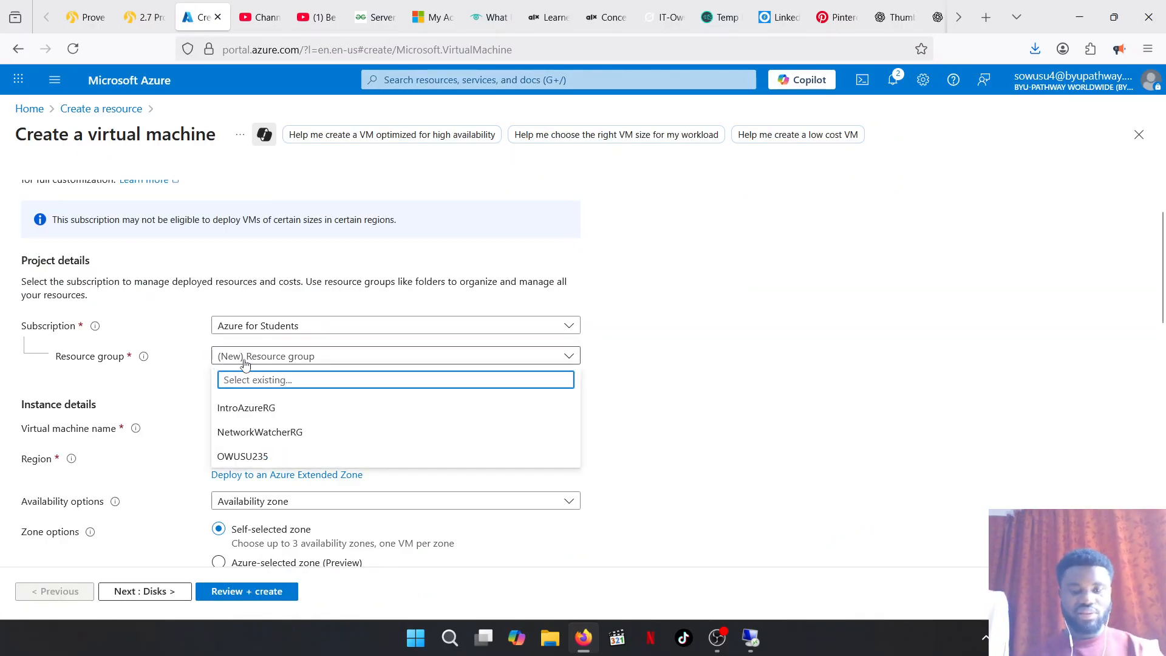
{"action": "type", "text": "OWUSU"}
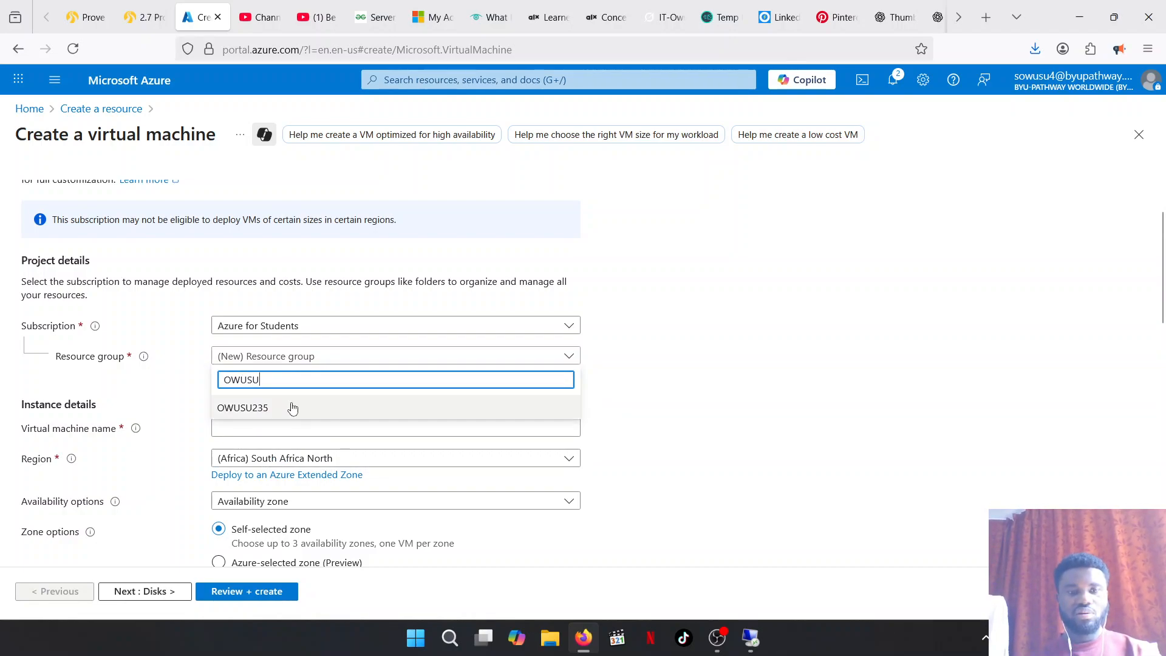
{"action": "left_click", "coordinate": [292, 409]}
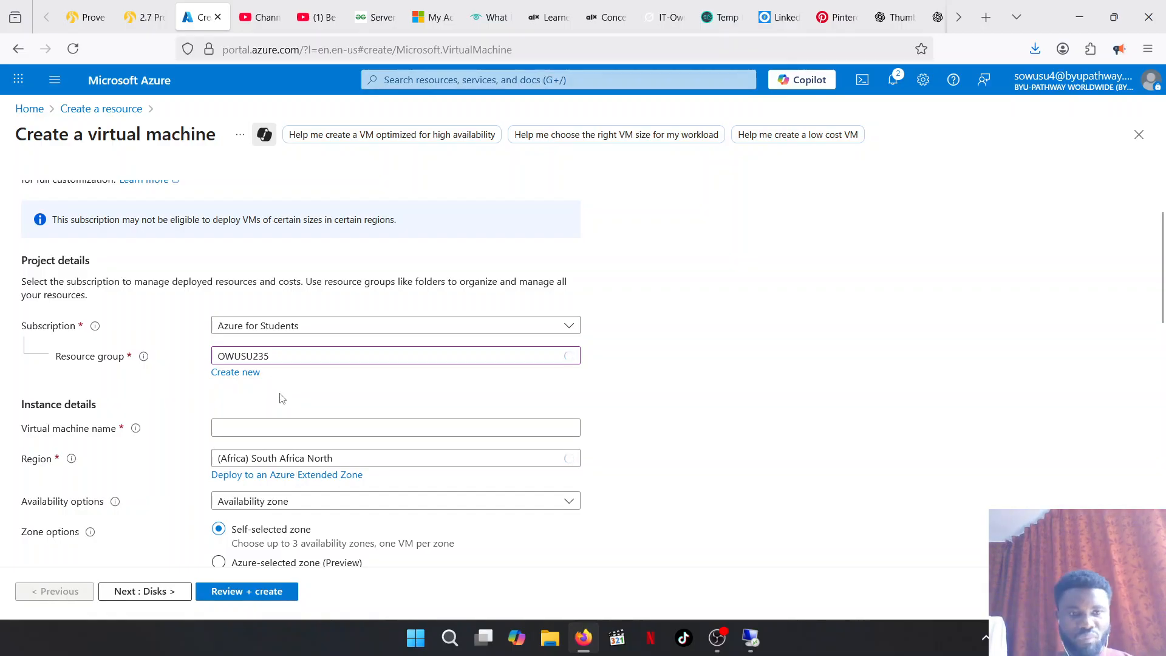
{"action": "scroll", "coordinate": [281, 399], "scroll_direction": "down", "scroll_amount": 2}
{"action": "left_click", "coordinate": [247, 359]}
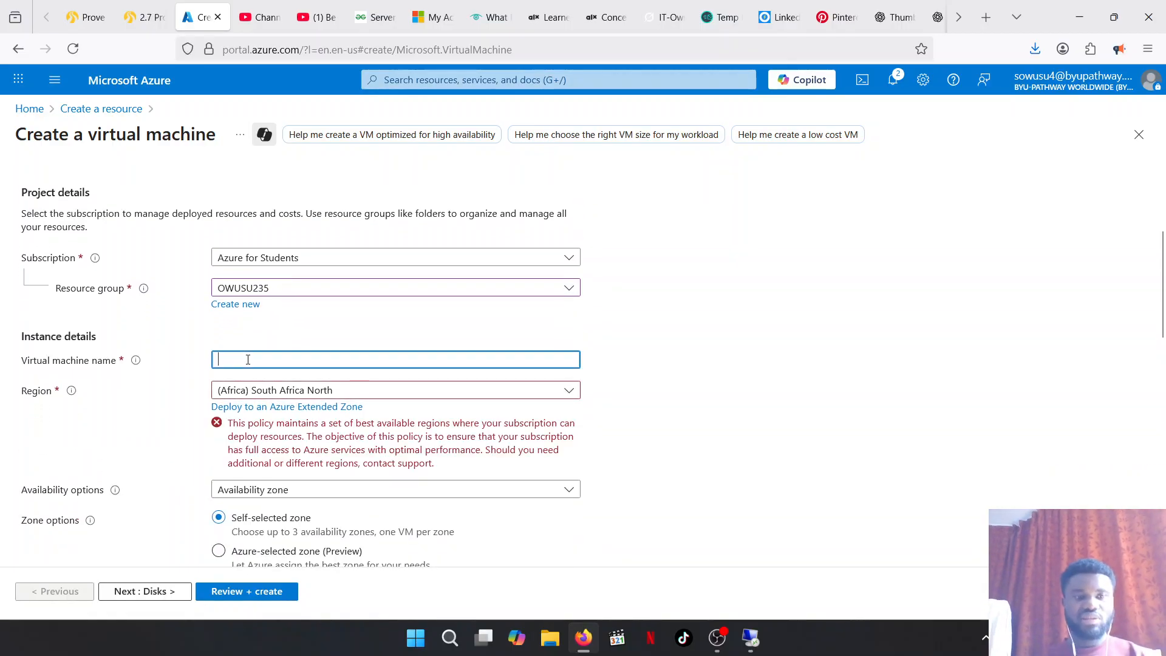
Enter the VM name OWUSU234 and confirm OWUSU235 remains the resource group.
{"action": "type", "text": "OWUSUS2"}
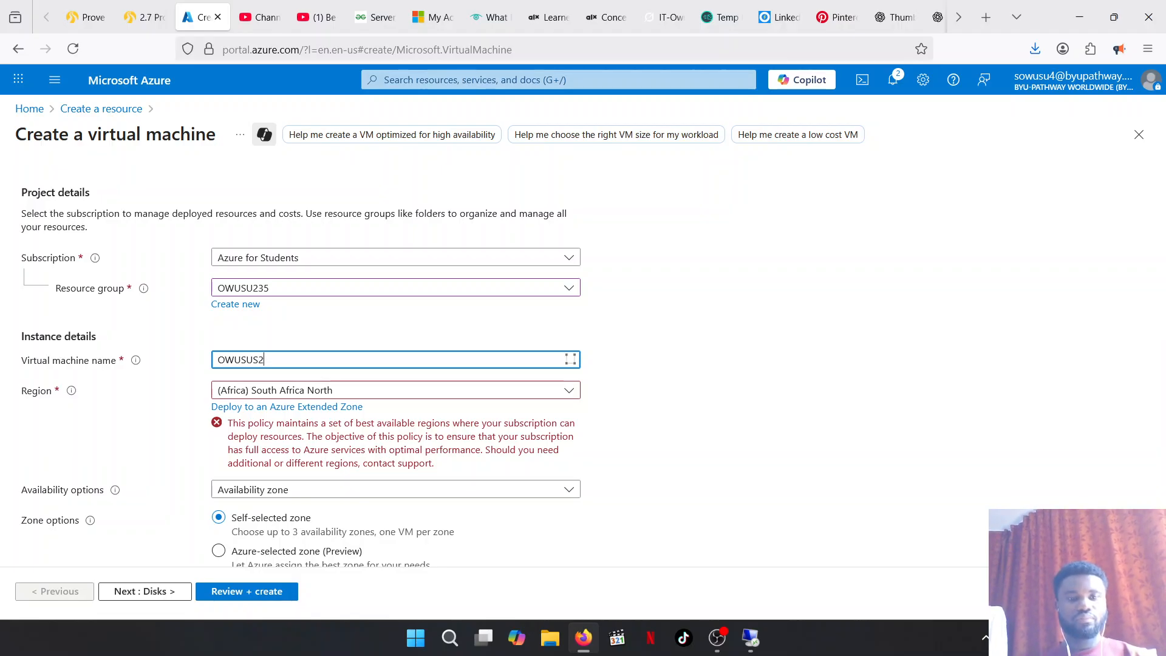
{"action": "key", "text": "BackSpace"}
{"action": "key", "text": "BackSpace"}
{"action": "key", "text": "BackSpace"}
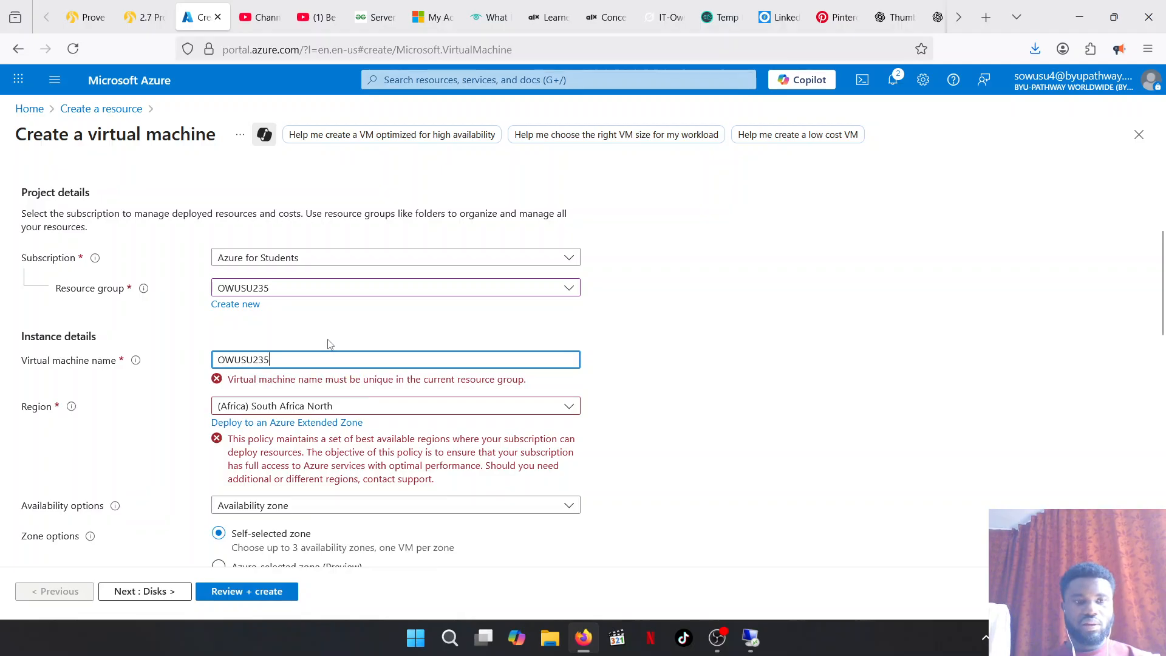
{"action": "scroll", "coordinate": [326, 340], "scroll_direction": "down", "scroll_amount": 2}
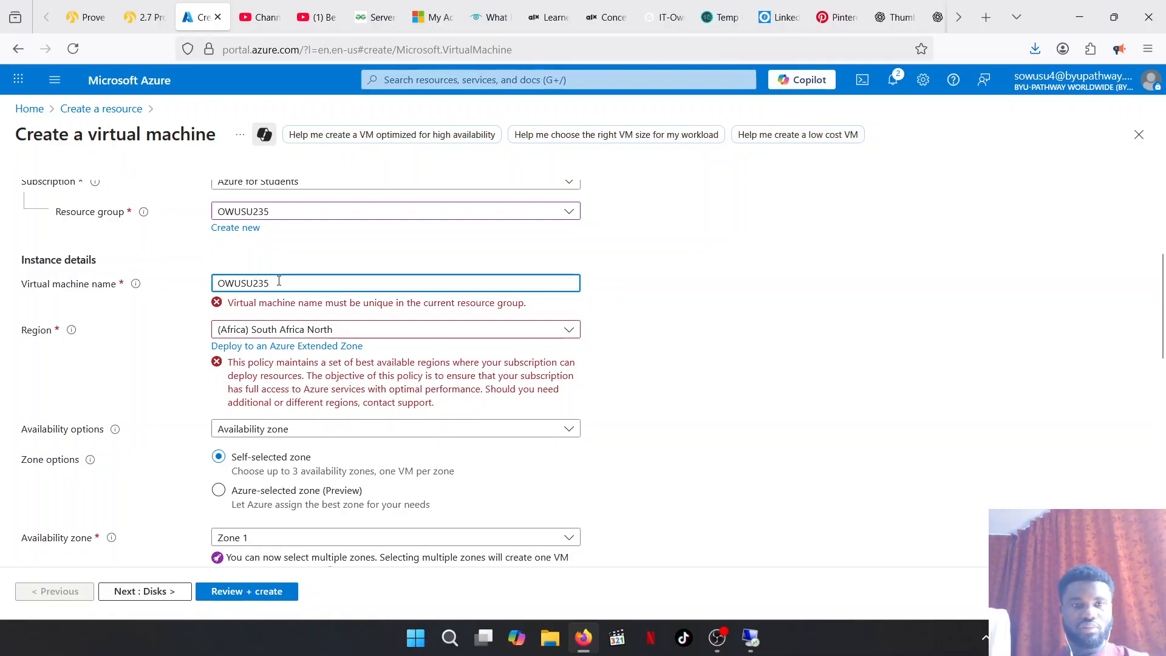
{"action": "left_click", "coordinate": [277, 213]}
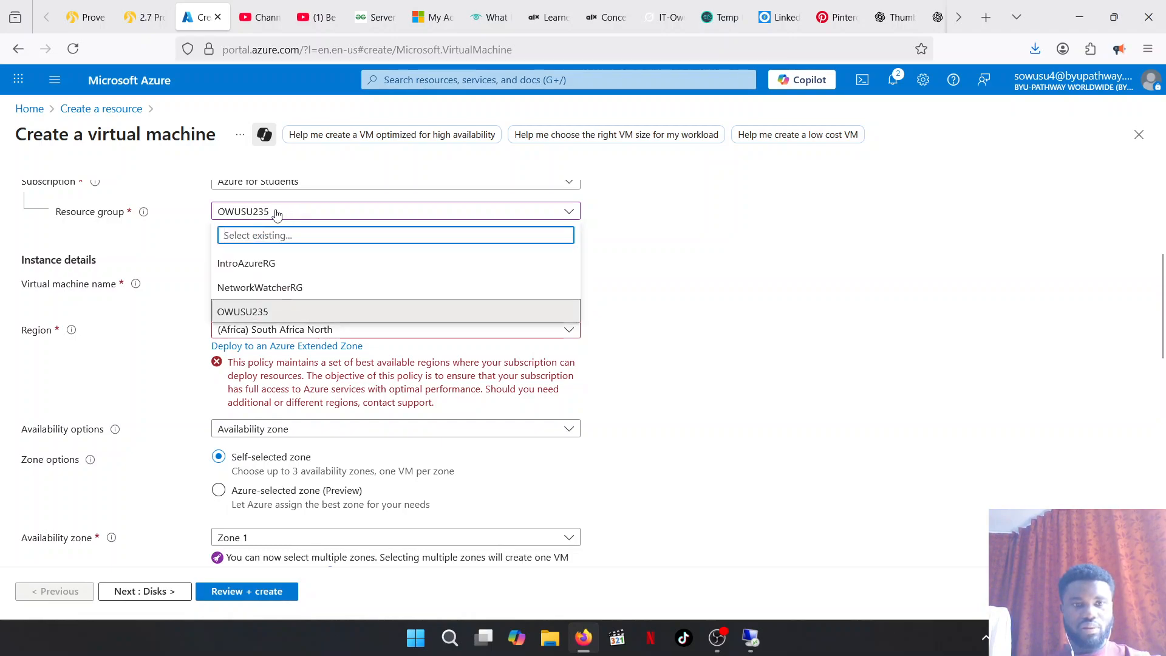
{"action": "left_click", "coordinate": [286, 311]}
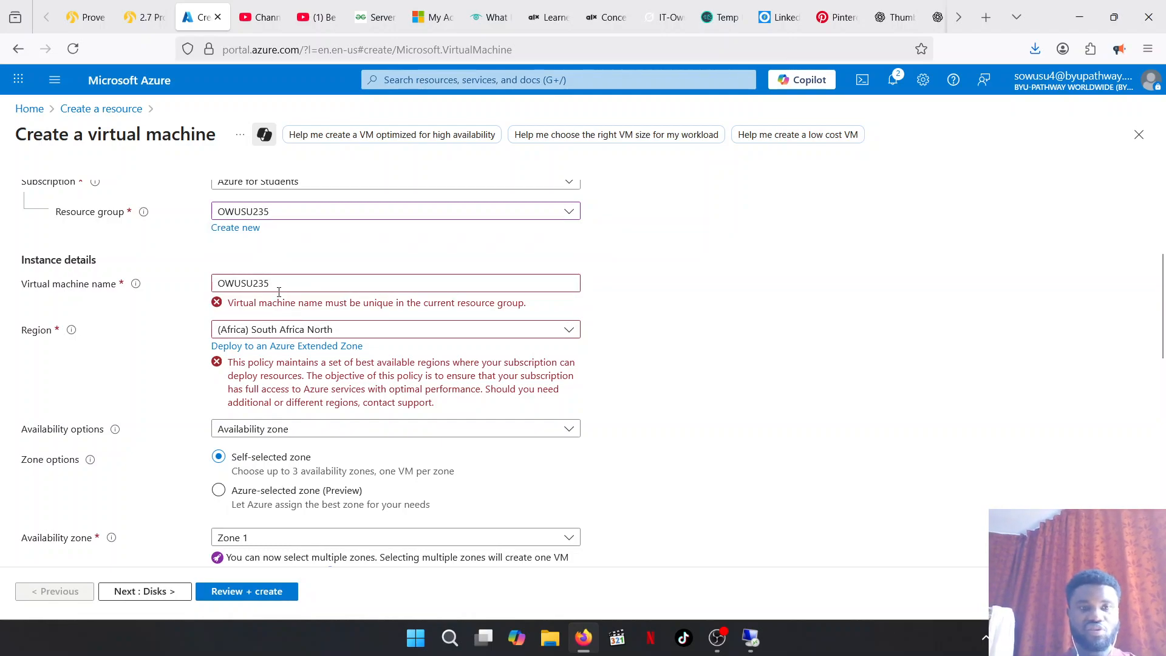
{"action": "left_click", "coordinate": [280, 285]}
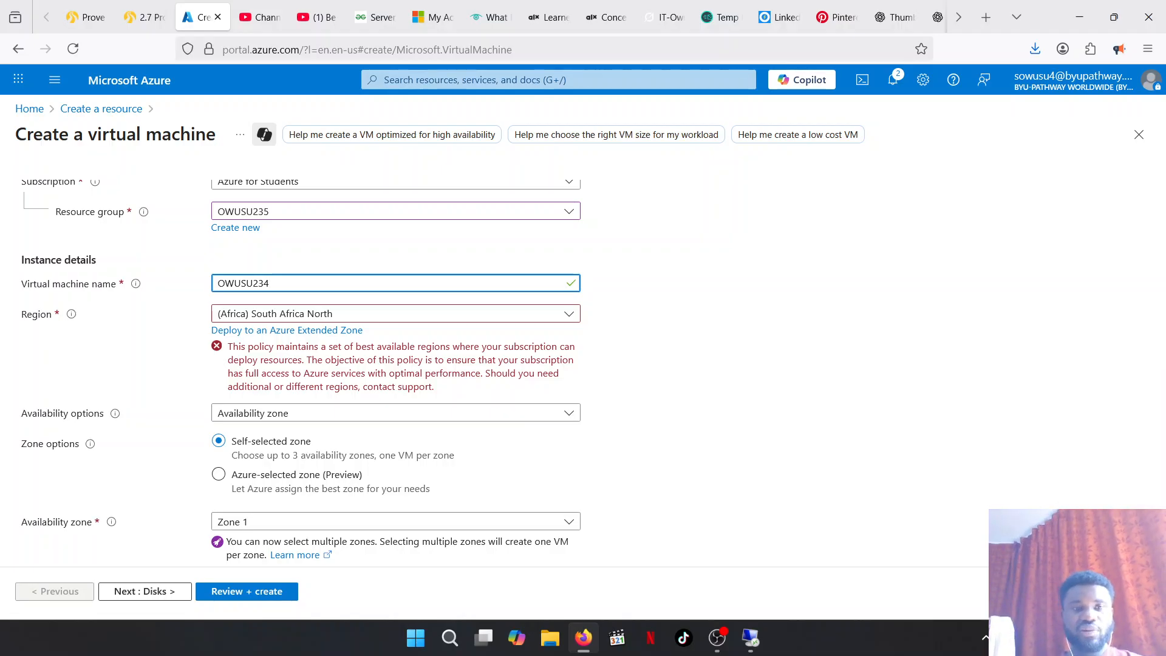
{"action": "left_click", "coordinate": [289, 314]}
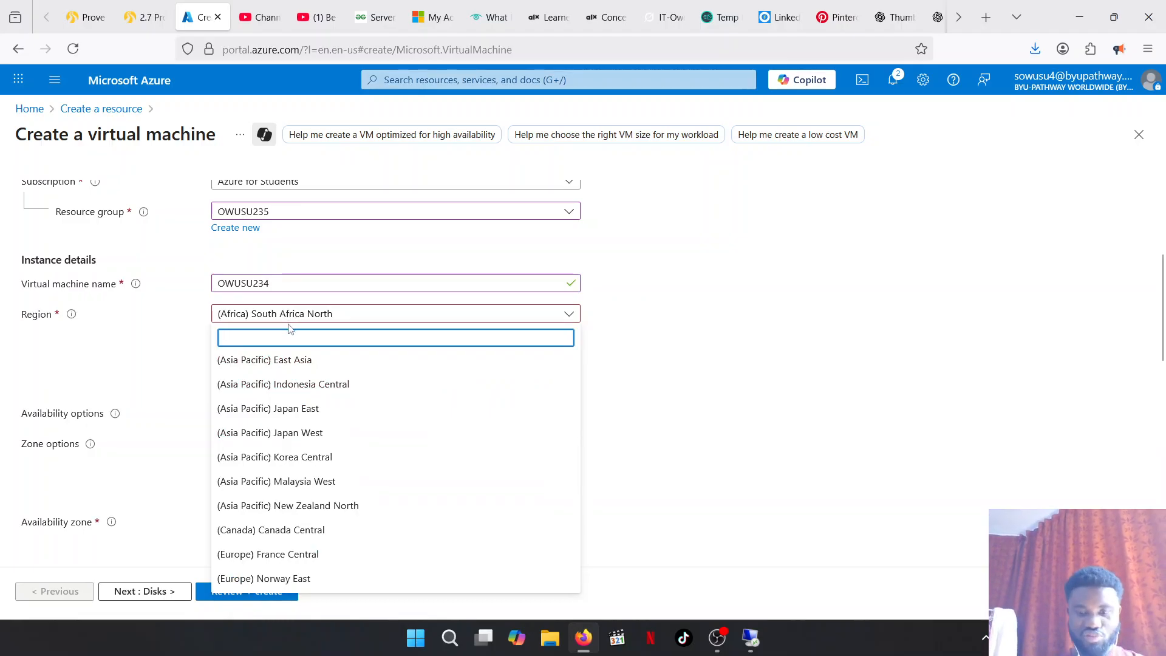
{"action": "type", "text": "INDIA"}
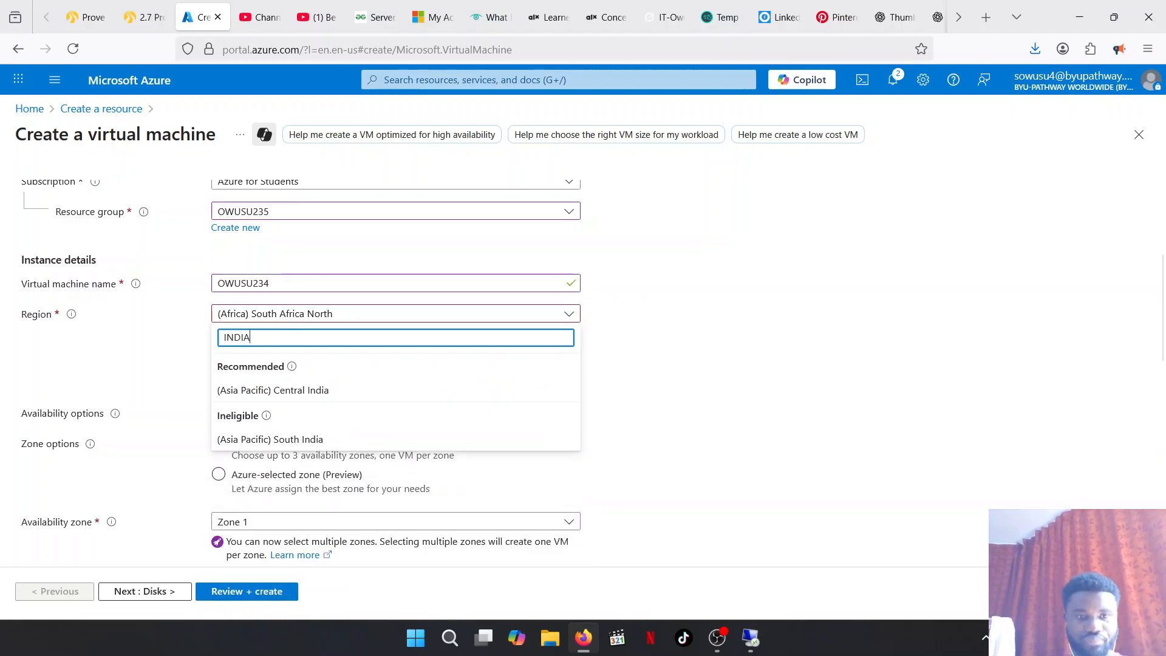
{"action": "left_click", "coordinate": [278, 394]}
{"action": "scroll", "coordinate": [328, 325], "scroll_direction": "down", "scroll_amount": 2}
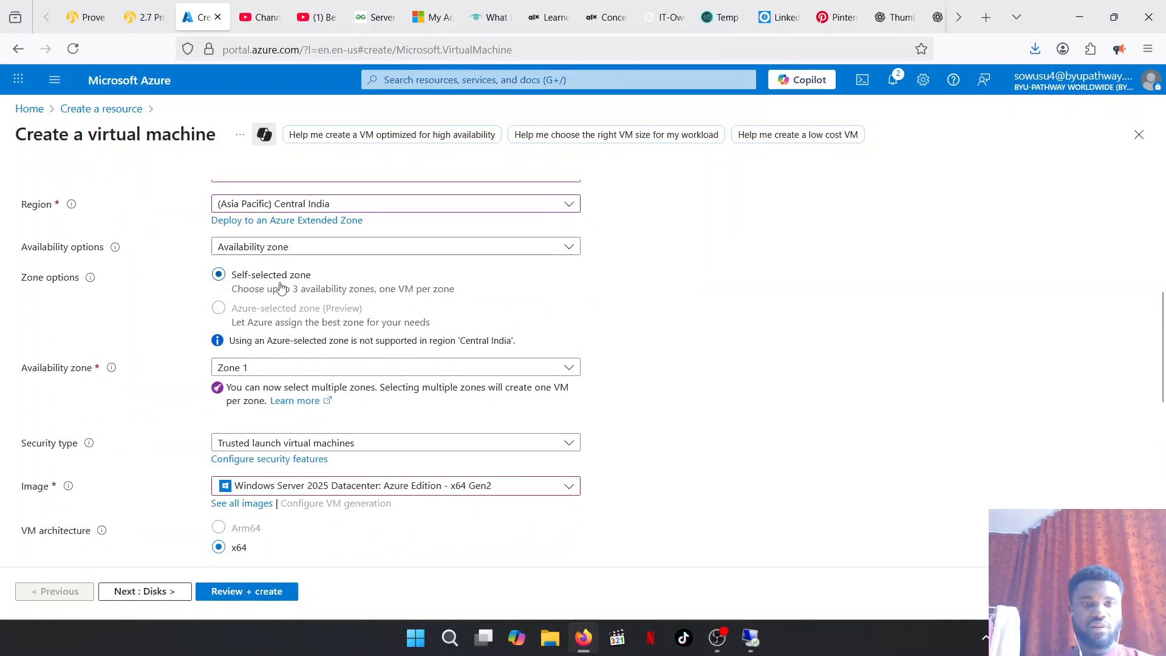
{"action": "scroll", "coordinate": [298, 291], "scroll_direction": "down", "scroll_amount": 2}
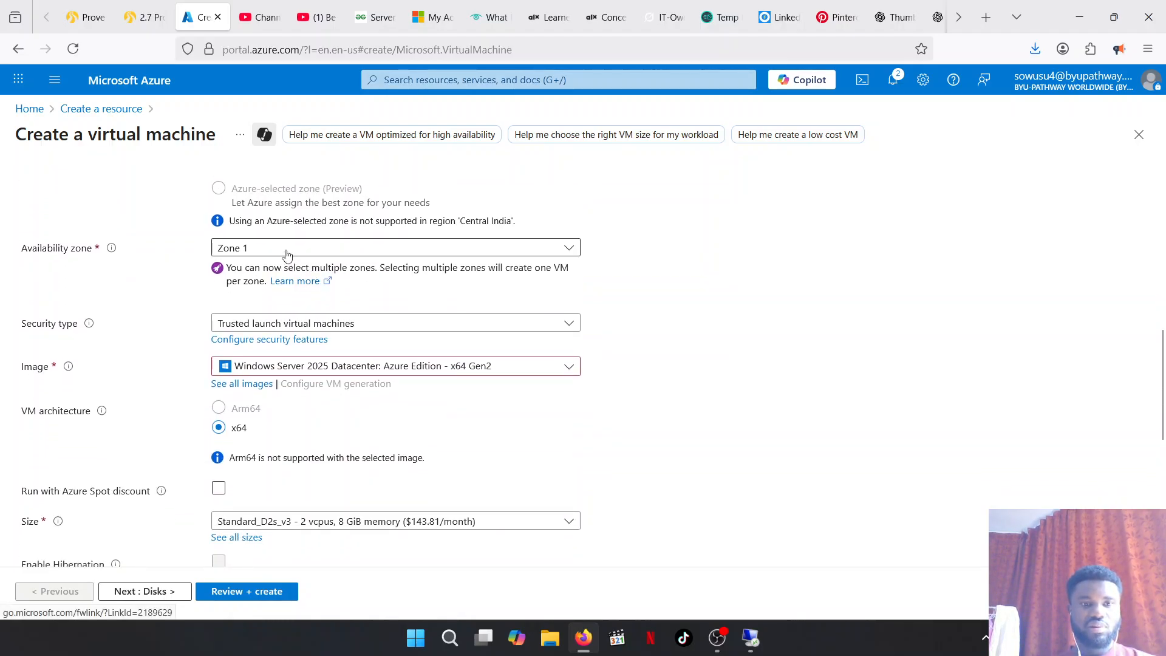
{"action": "left_click", "coordinate": [279, 251]}
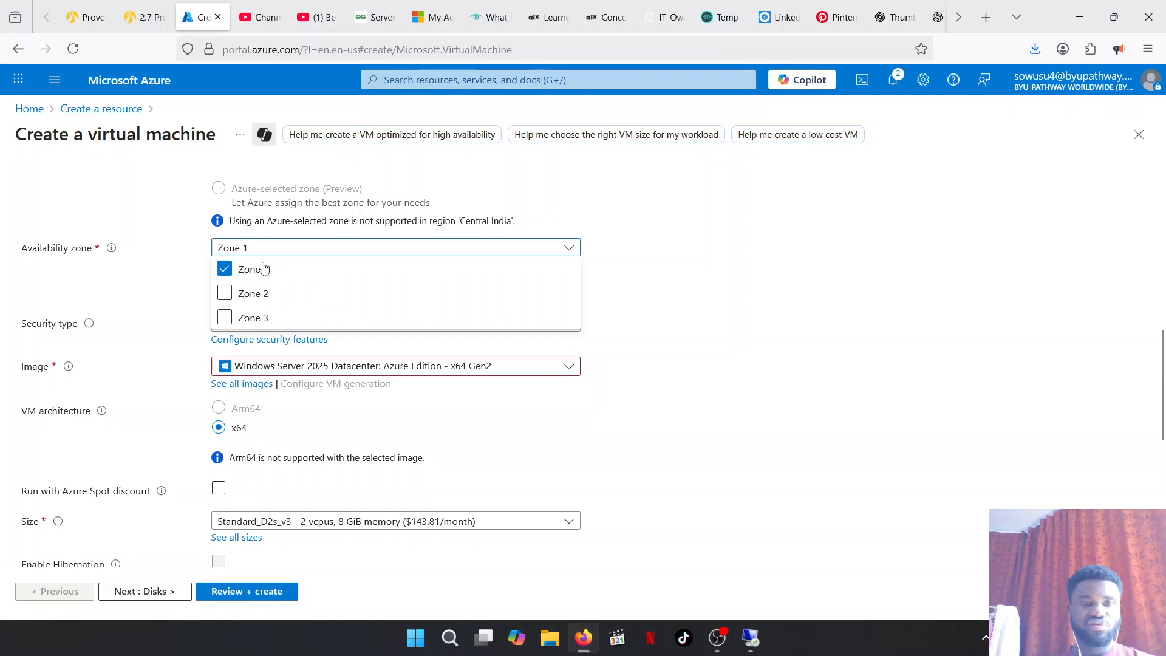
{"action": "left_click", "coordinate": [258, 271]}
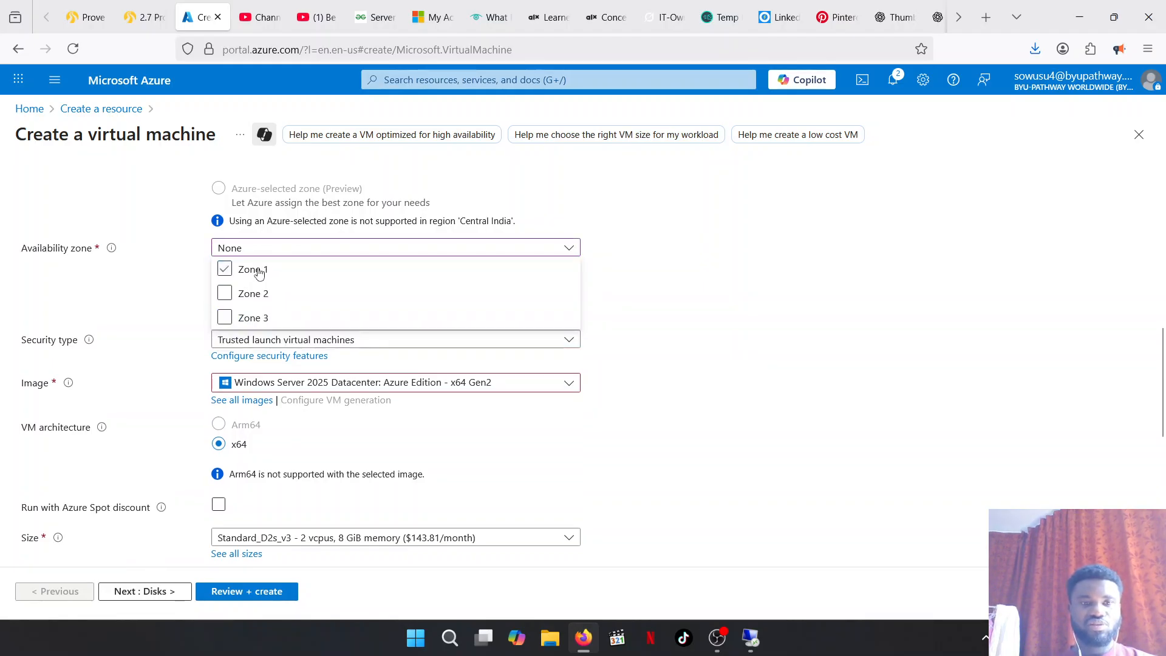
{"action": "left_click", "coordinate": [595, 260]}
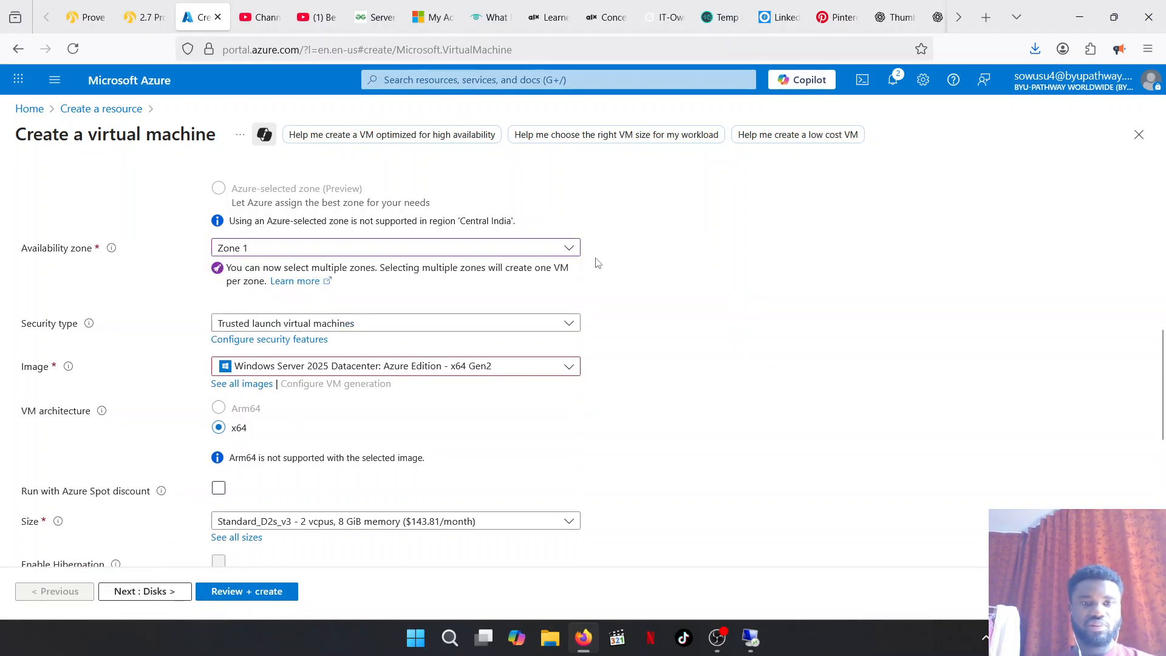
{"action": "scroll", "coordinate": [370, 307], "scroll_direction": "down", "scroll_amount": 5}
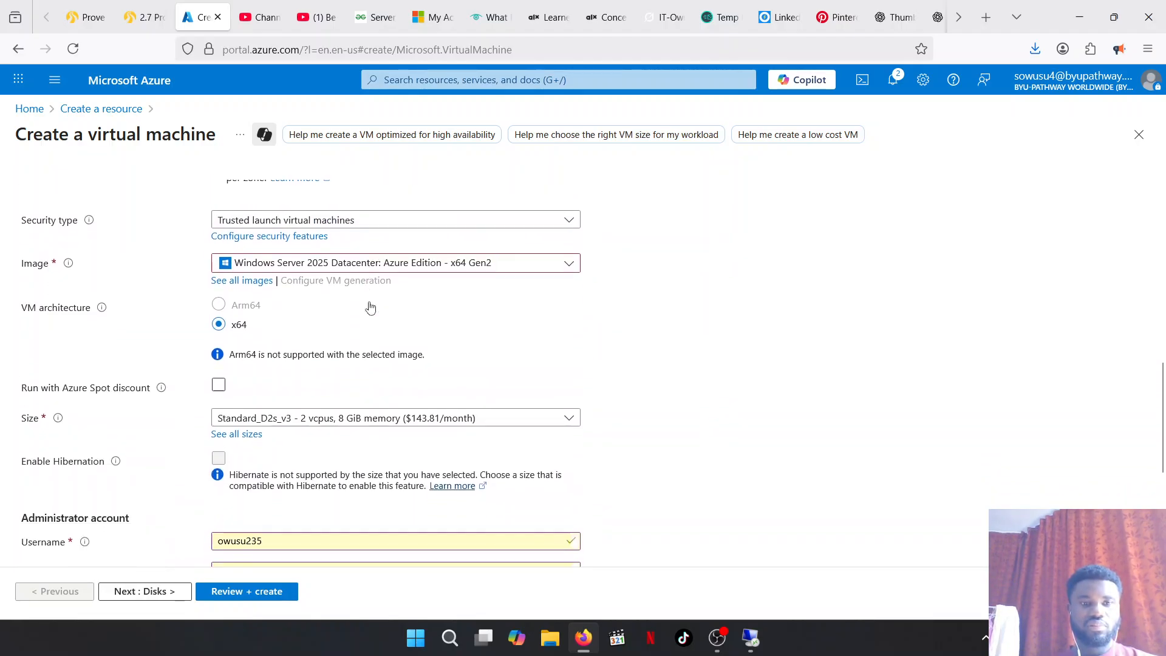
Keep the Standard_D2s_v3 size and review the administrator username's validation rules.
{"action": "scroll", "coordinate": [370, 307], "scroll_direction": "down", "scroll_amount": 2}
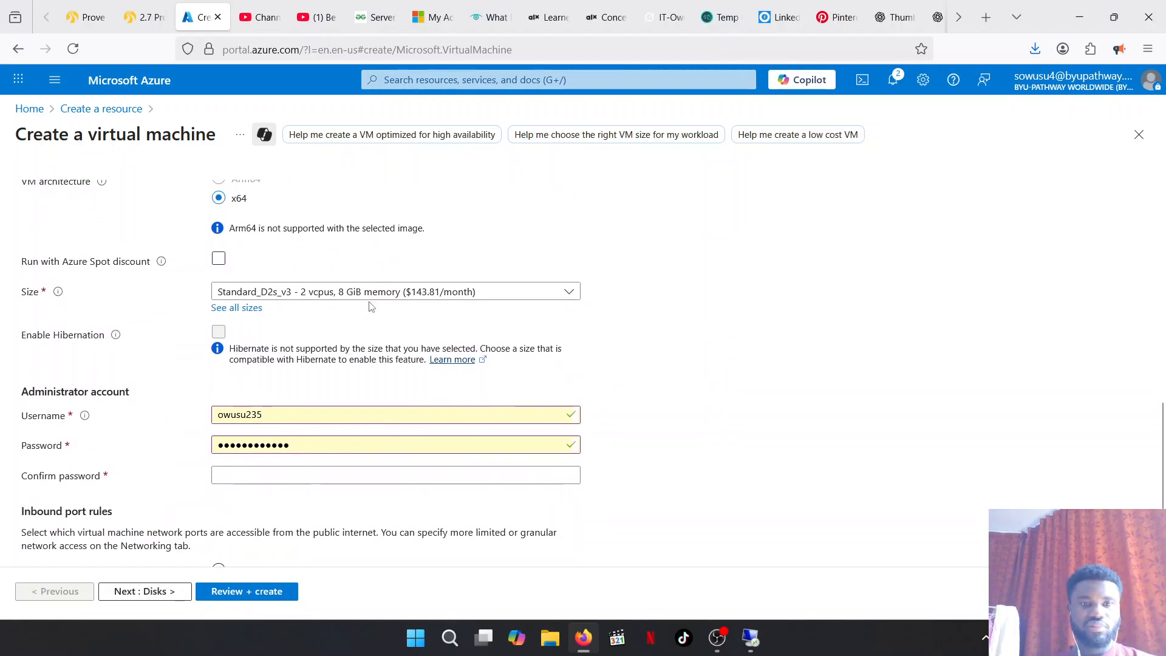
{"action": "left_click", "coordinate": [328, 298]}
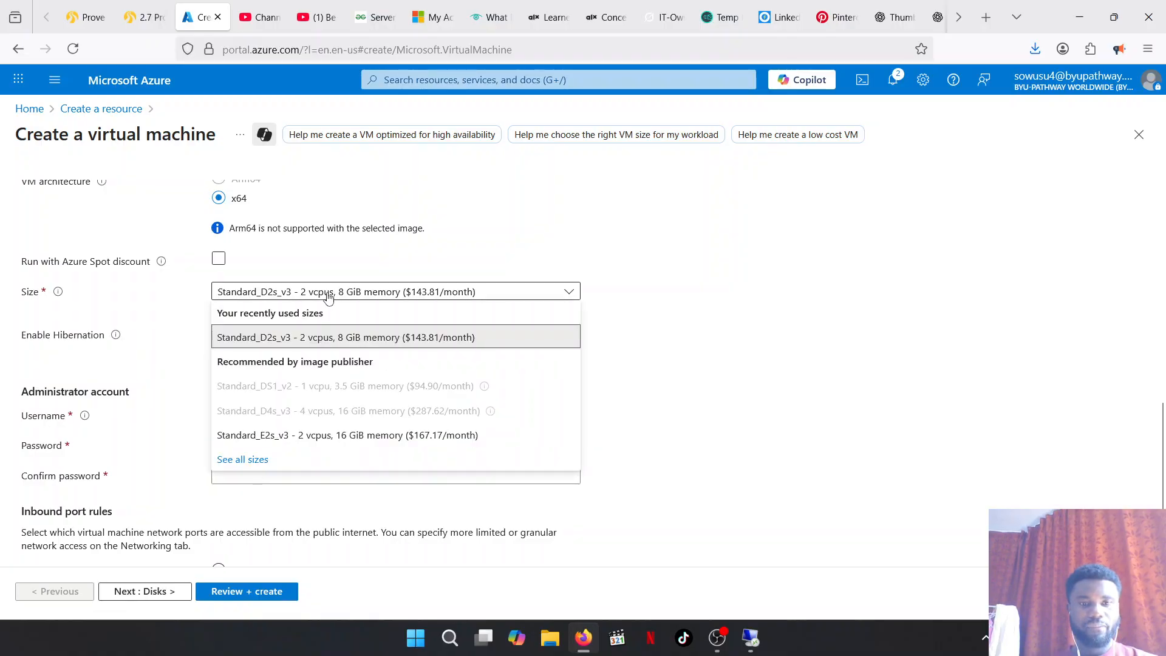
{"action": "left_click", "coordinate": [307, 340]}
{"action": "scroll", "coordinate": [341, 300], "scroll_direction": "down", "scroll_amount": 4}
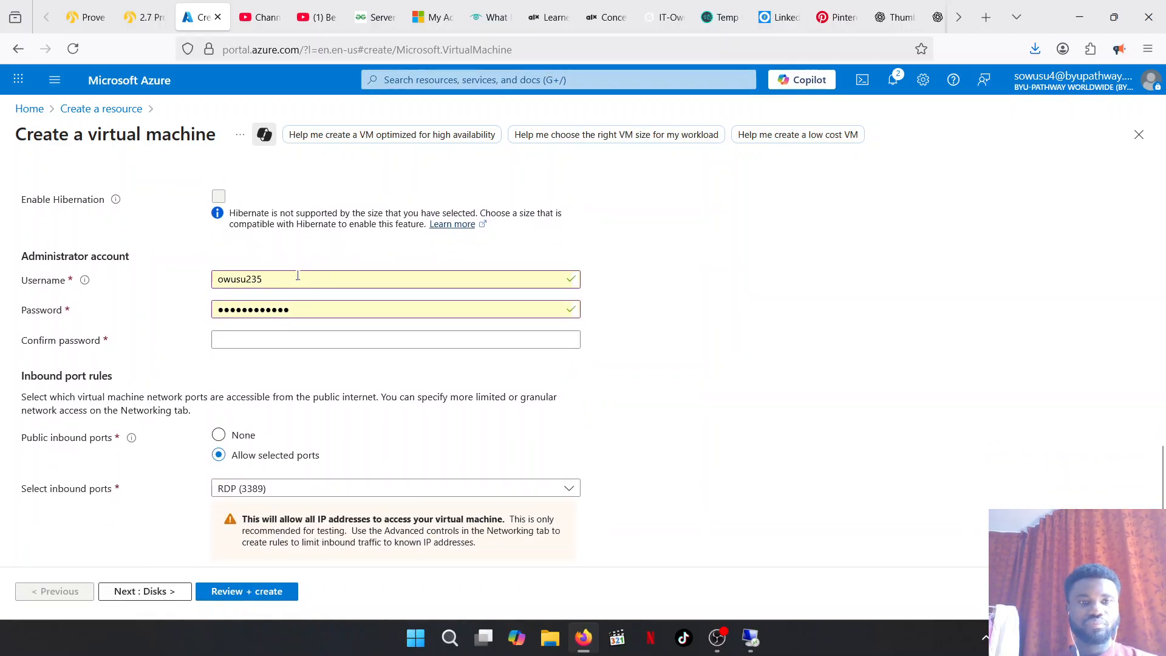
{"action": "scroll", "coordinate": [296, 278], "scroll_direction": "up", "scroll_amount": 3}
{"action": "scroll", "coordinate": [298, 276], "scroll_direction": "down", "scroll_amount": 3}
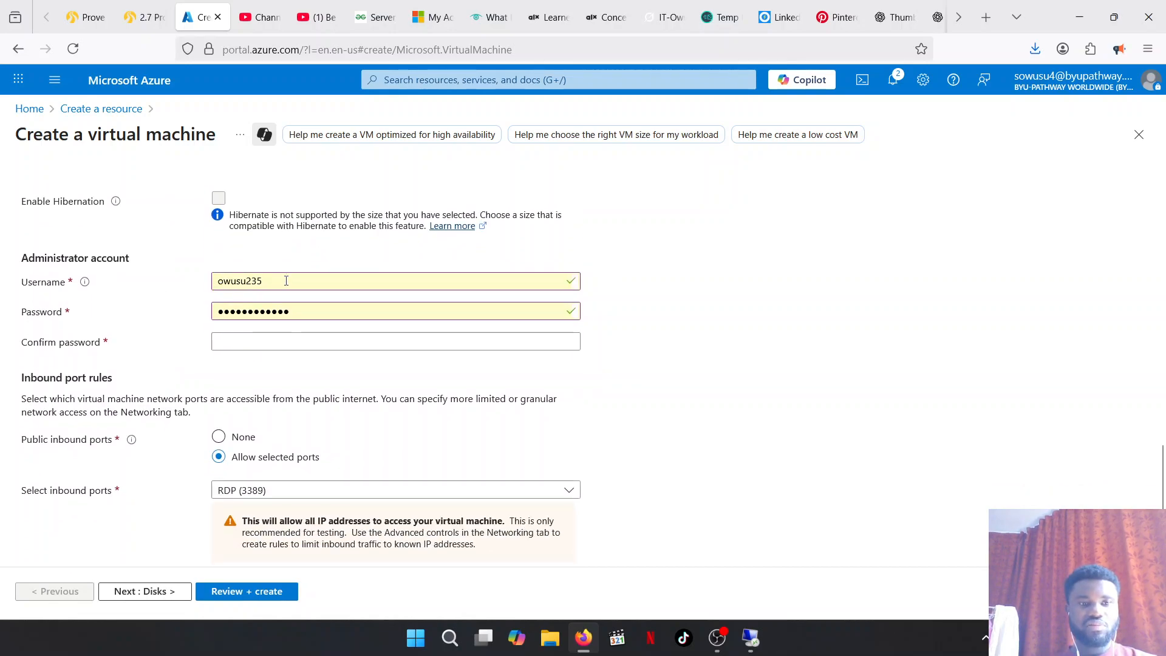
{"action": "left_click", "coordinate": [286, 280]}
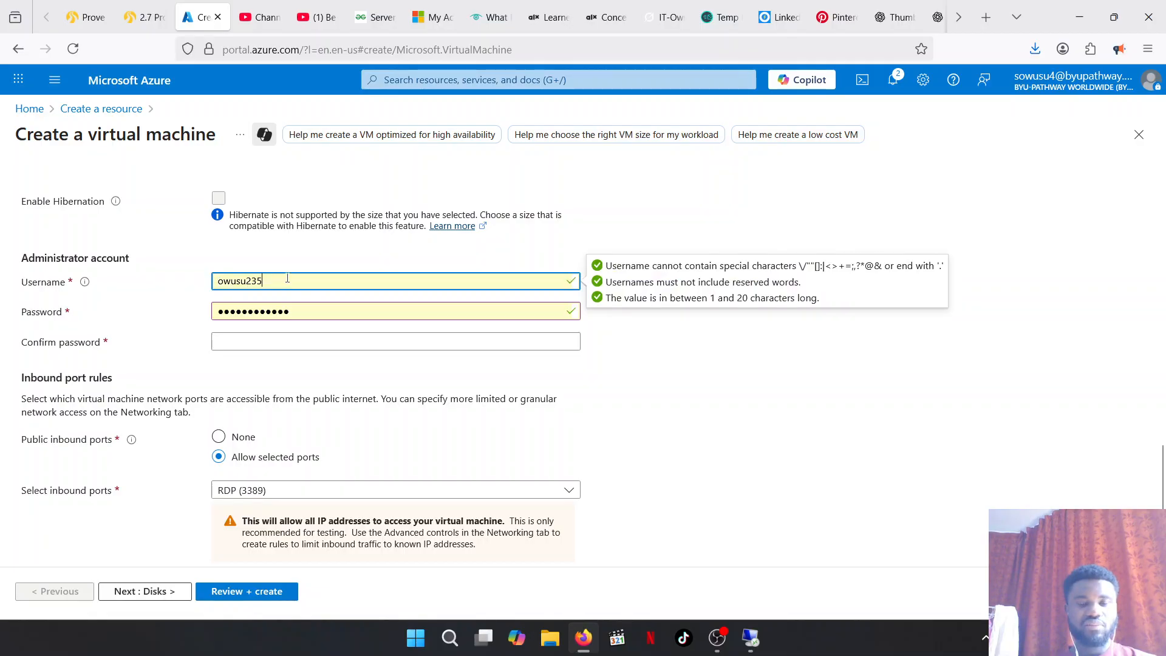
Retype the confirmation password so it matches the administrator password.
{"action": "left_click", "coordinate": [291, 341]}
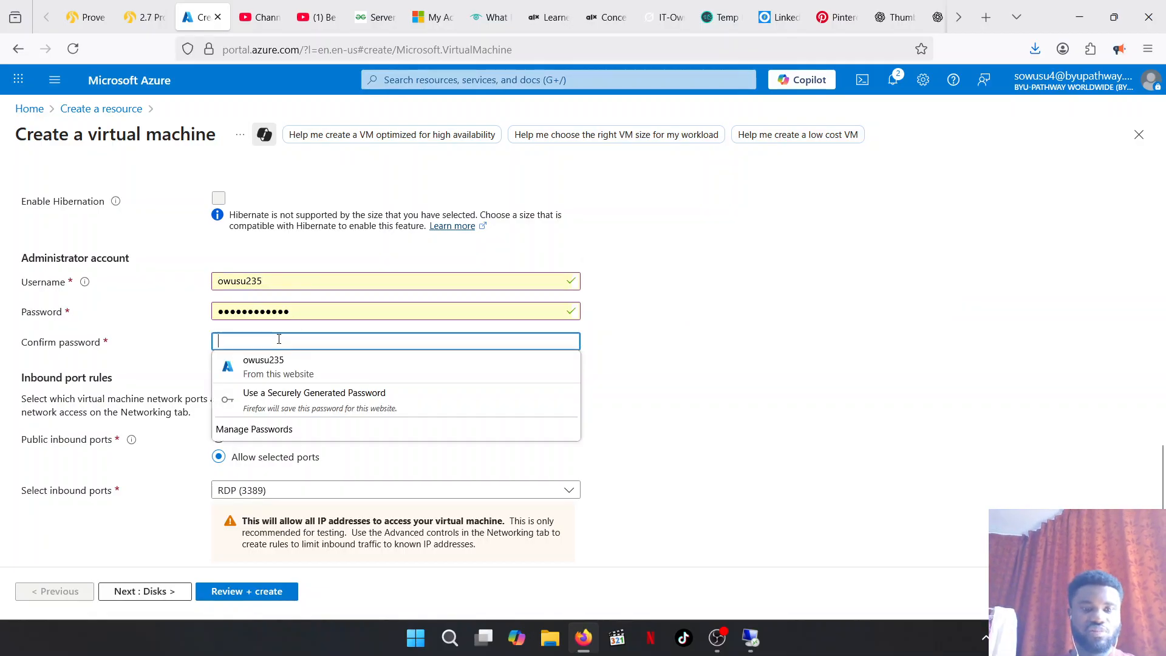
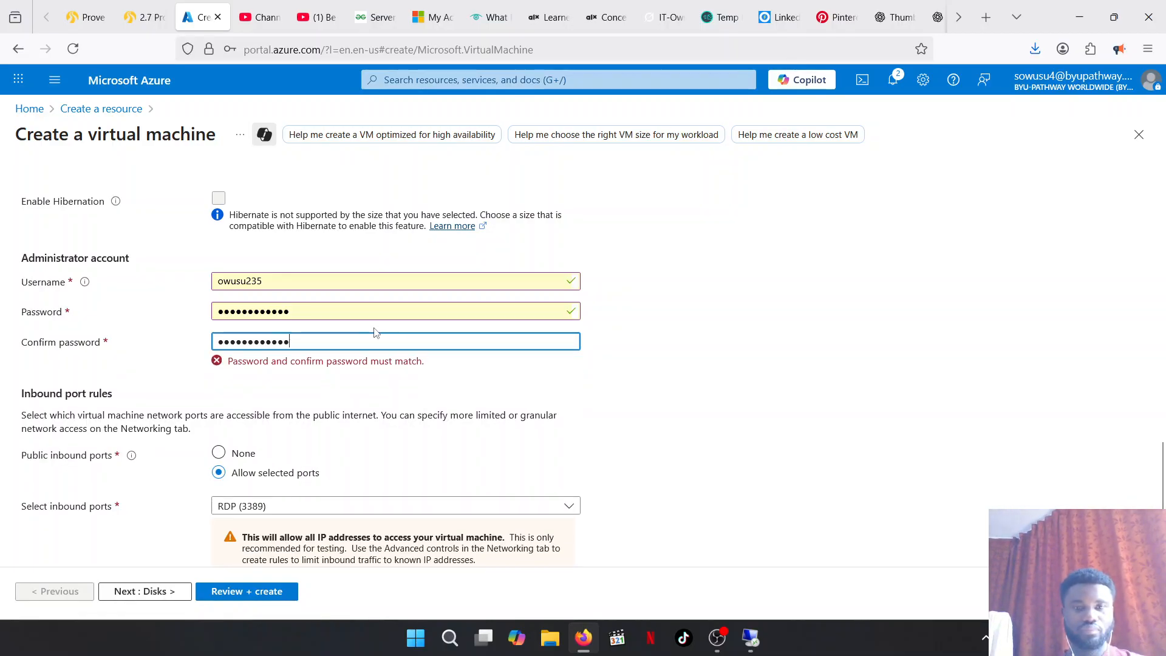
{"action": "left_click_drag", "start_coordinate": [334, 337], "coordinate": [189, 351]}
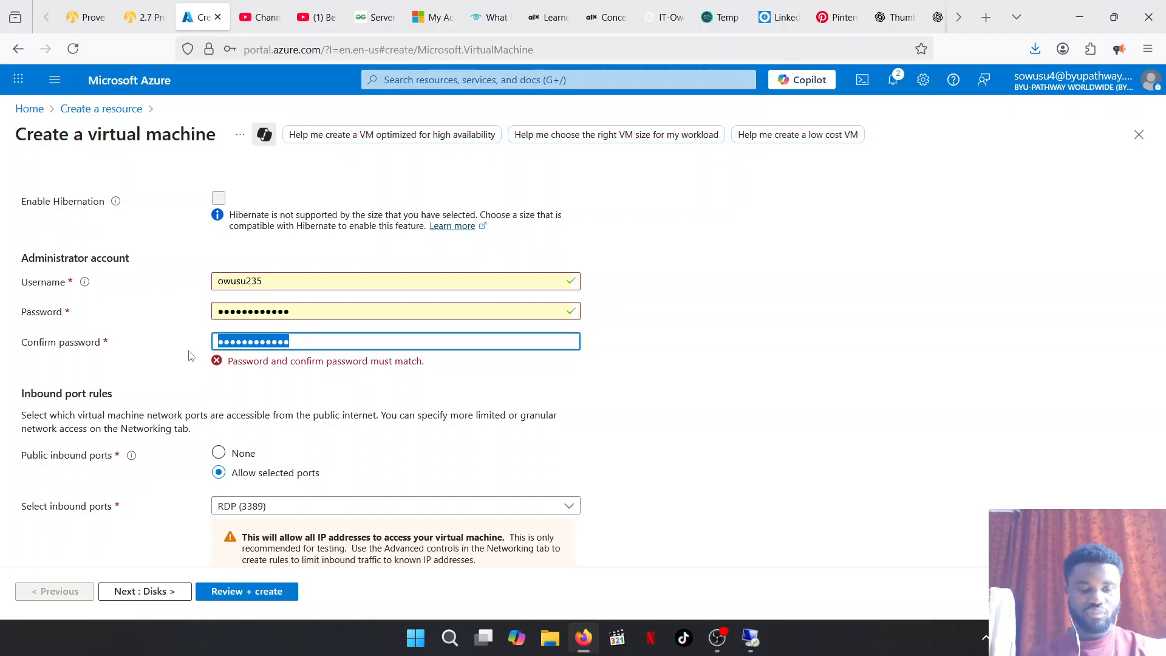
{"action": "type", "text": "•"}
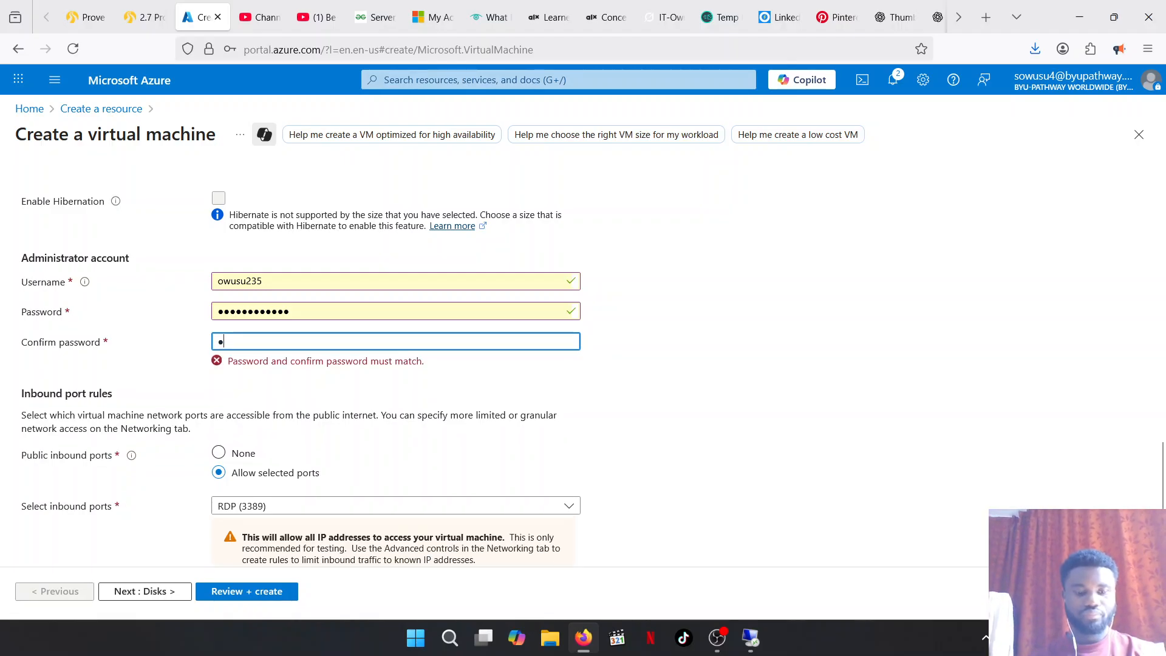
{"action": "type", "text": "••••"}
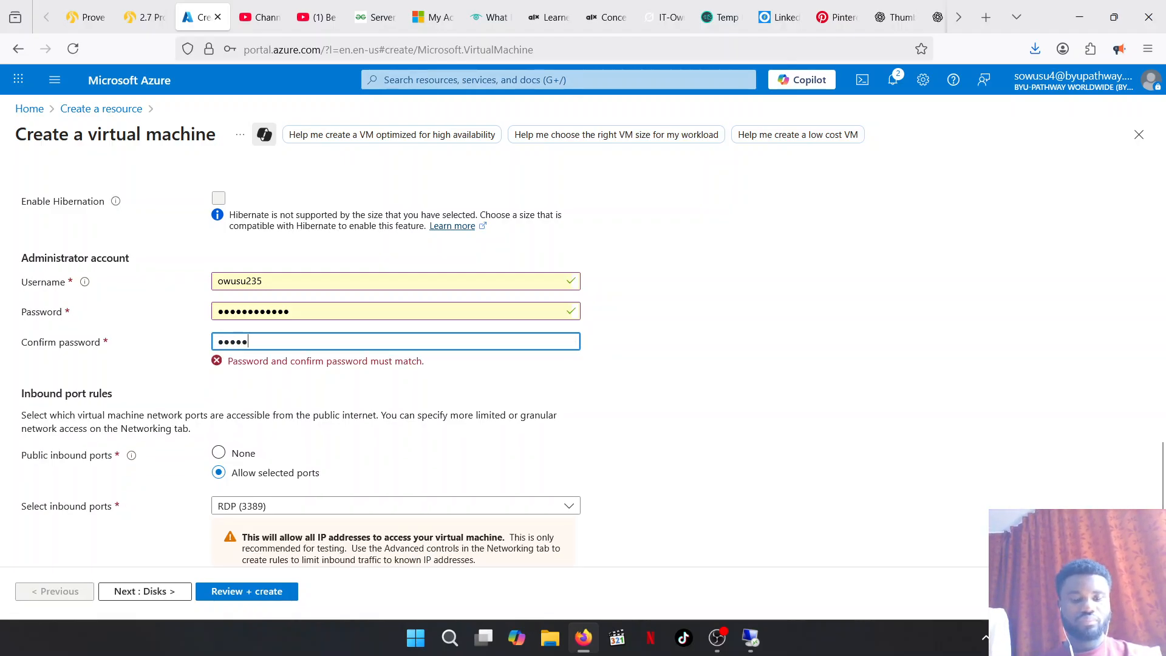
{"action": "type", "text": "•••••••"}
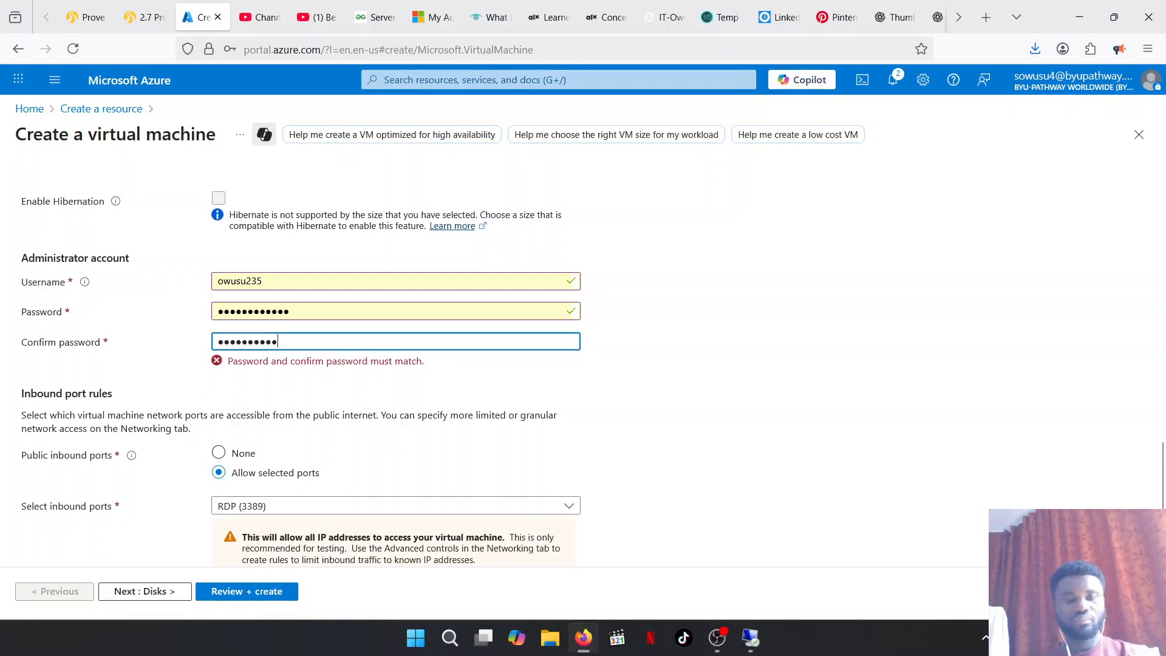
{"action": "scroll", "coordinate": [290, 340], "scroll_direction": "down", "scroll_amount": 1}
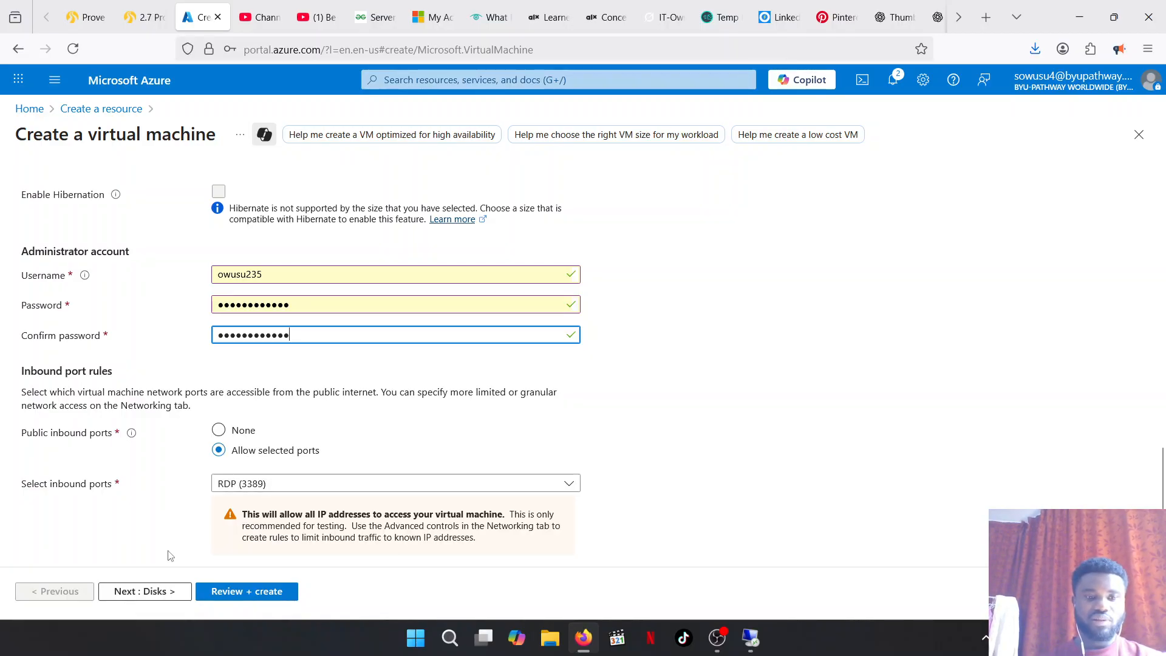
{"action": "left_click", "coordinate": [132, 590]}
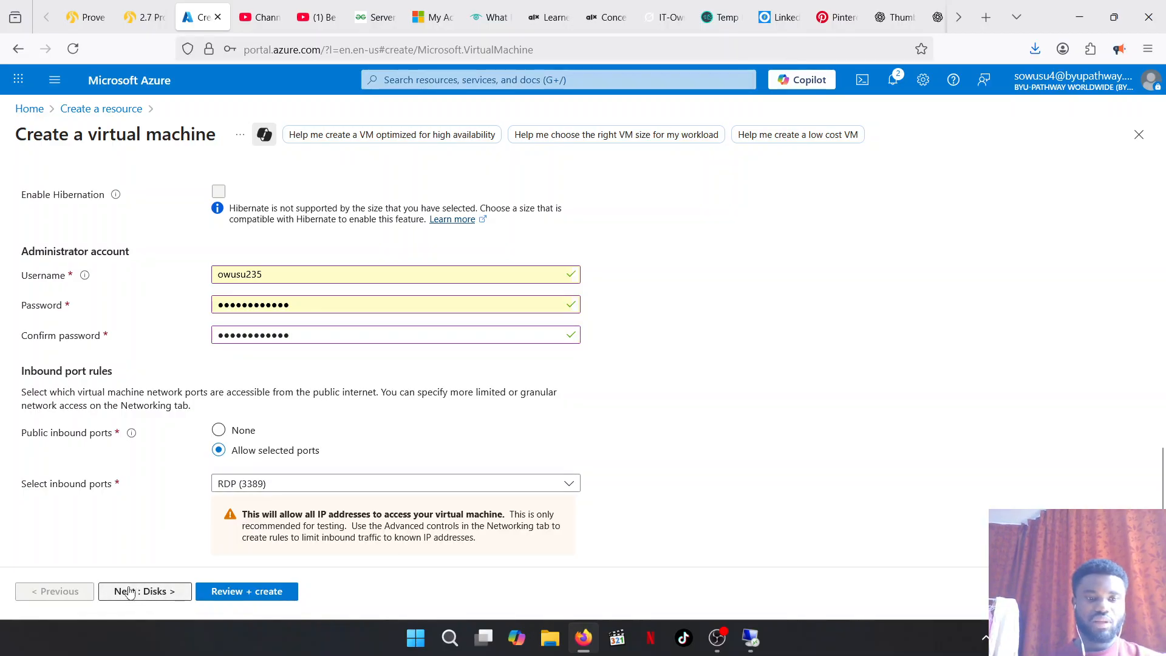
Set the OS disk type to Standard SSD (locally-redundant storage), keeping the default 127 GiB.
{"action": "left_click", "coordinate": [129, 594]}
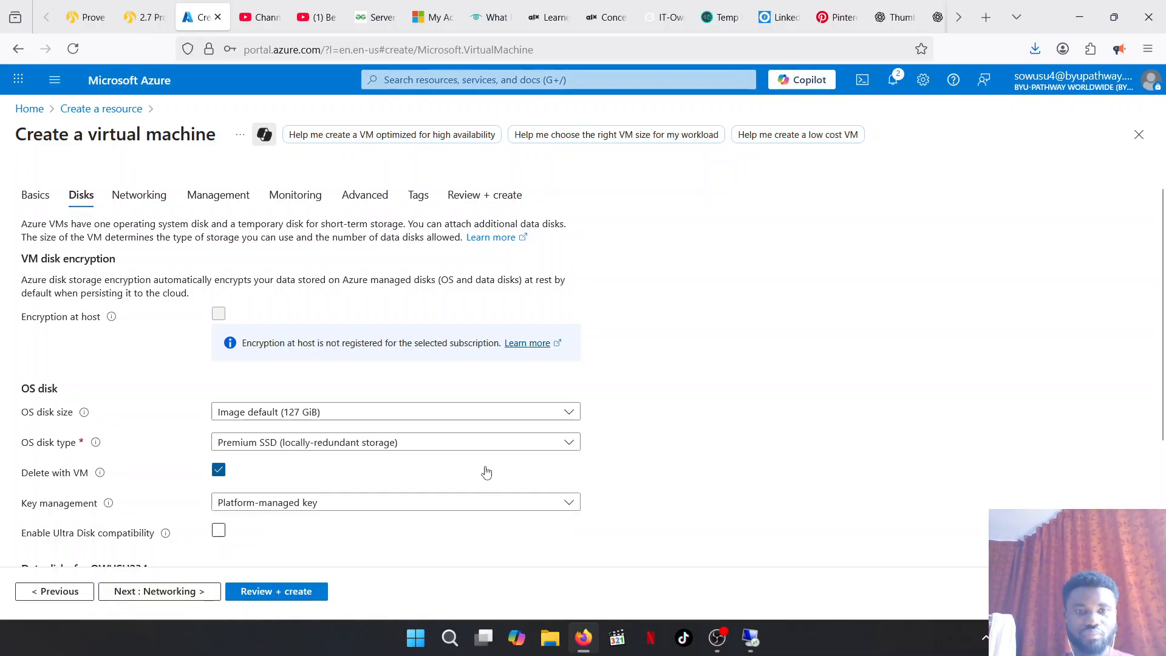
{"action": "scroll", "coordinate": [486, 471], "scroll_direction": "down", "scroll_amount": 1}
{"action": "scroll", "coordinate": [483, 468], "scroll_direction": "down", "scroll_amount": 1}
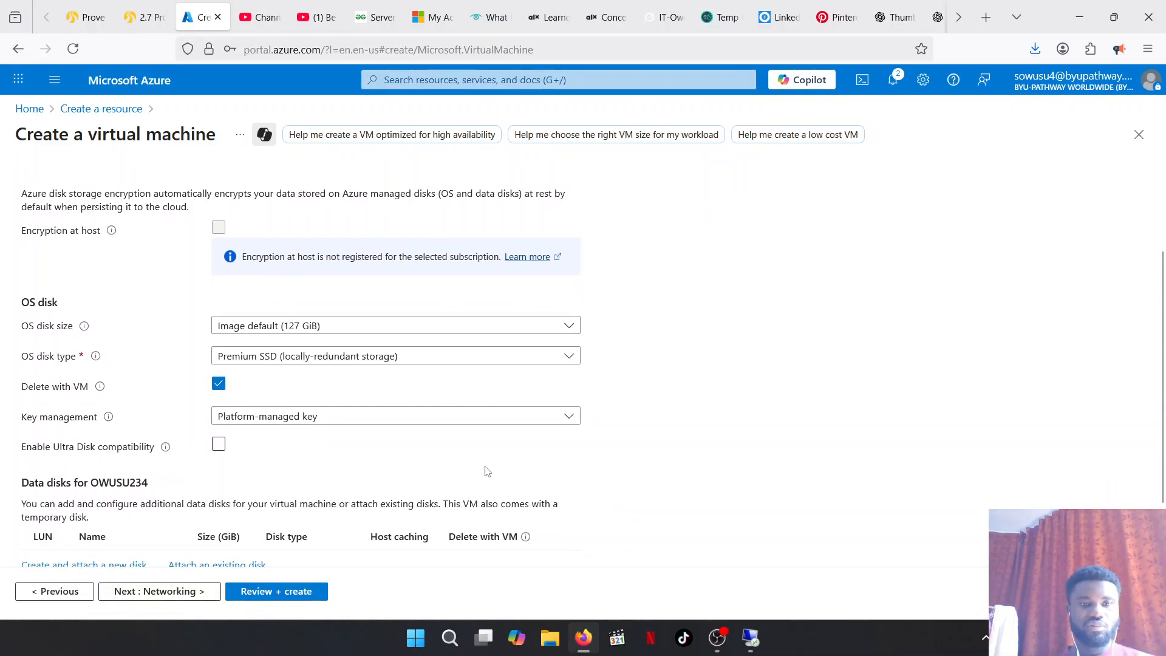
{"action": "left_click", "coordinate": [413, 359]}
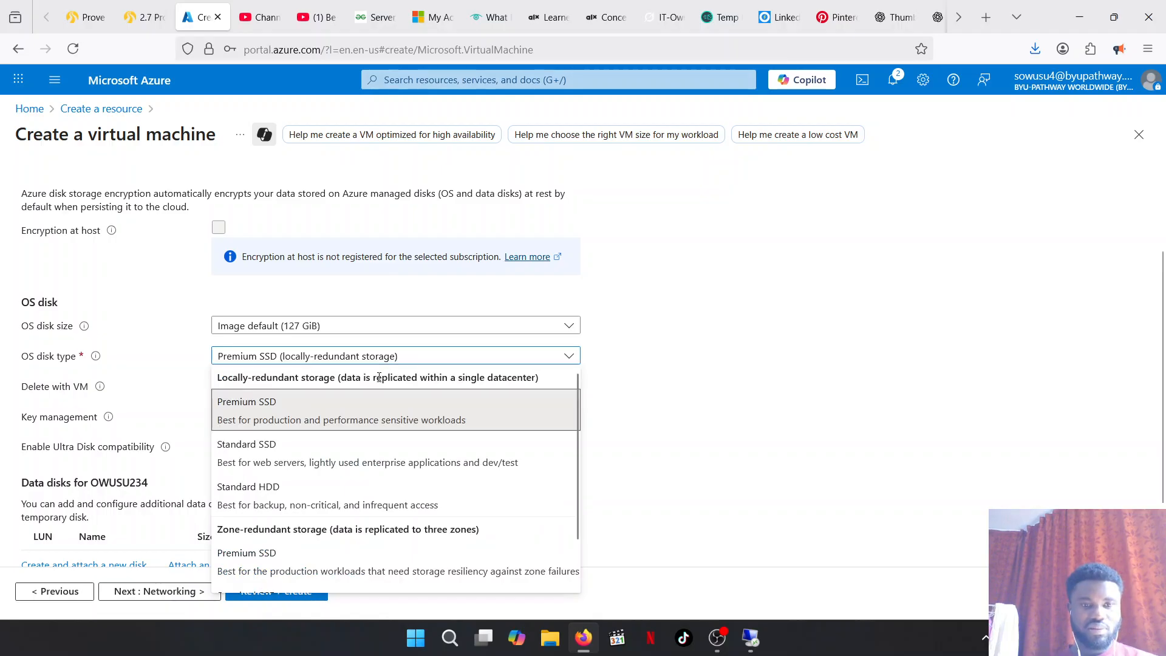
{"action": "left_click", "coordinate": [300, 451]}
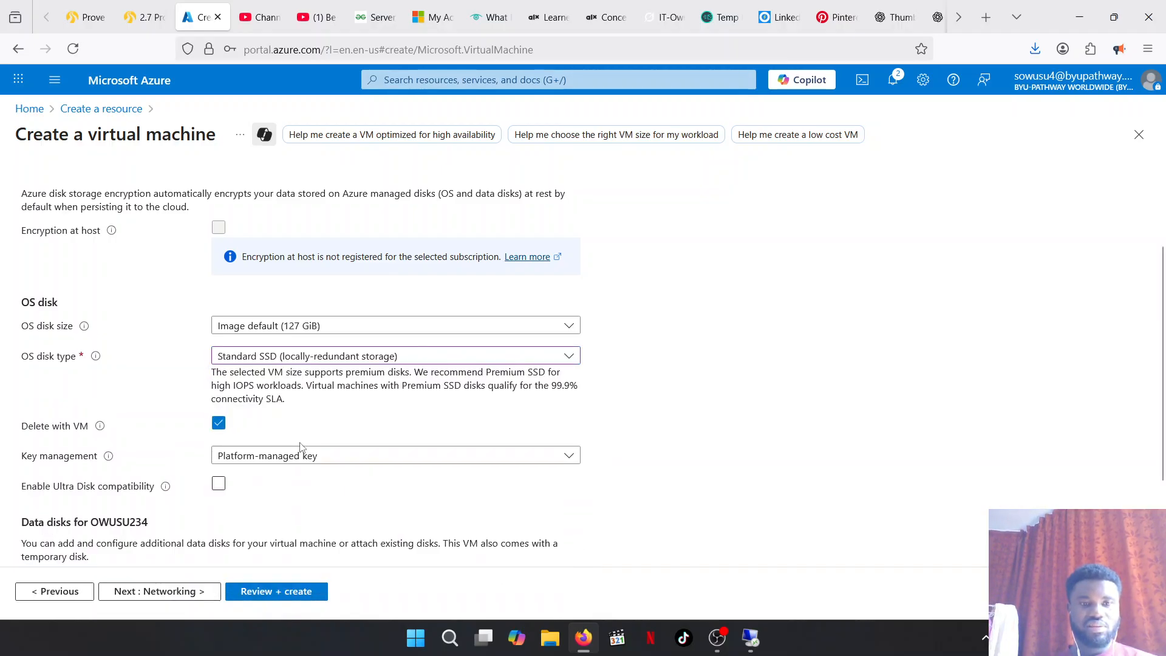
{"action": "scroll", "coordinate": [338, 412], "scroll_direction": "down", "scroll_amount": 1}
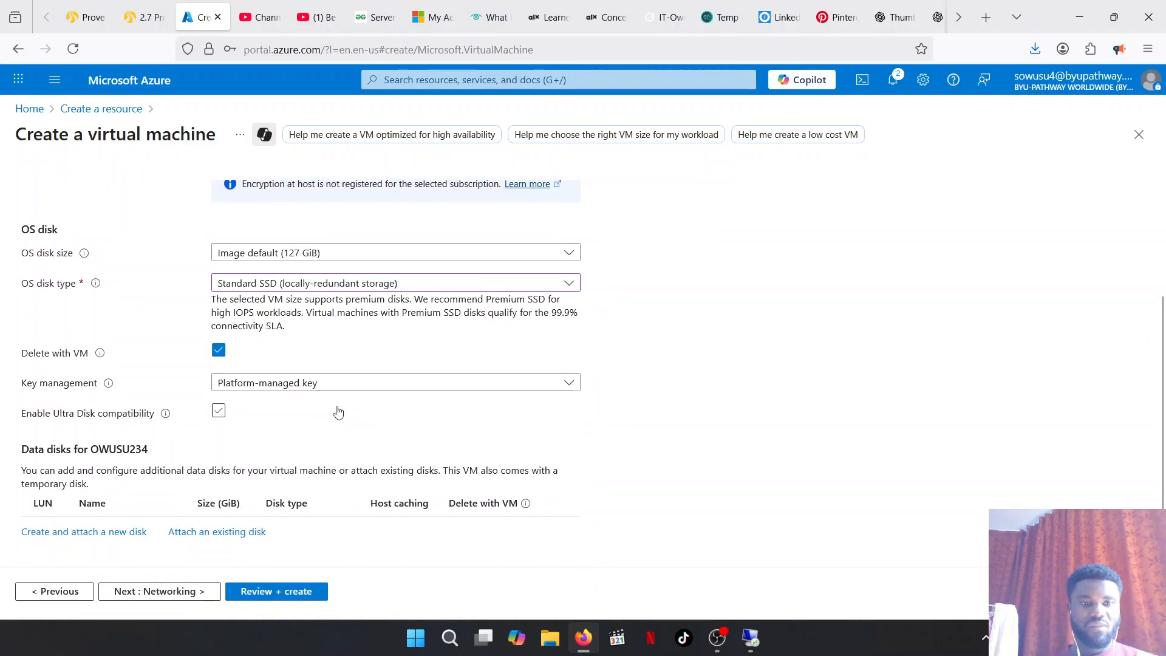
{"action": "scroll", "coordinate": [338, 411], "scroll_direction": "down", "scroll_amount": 1}
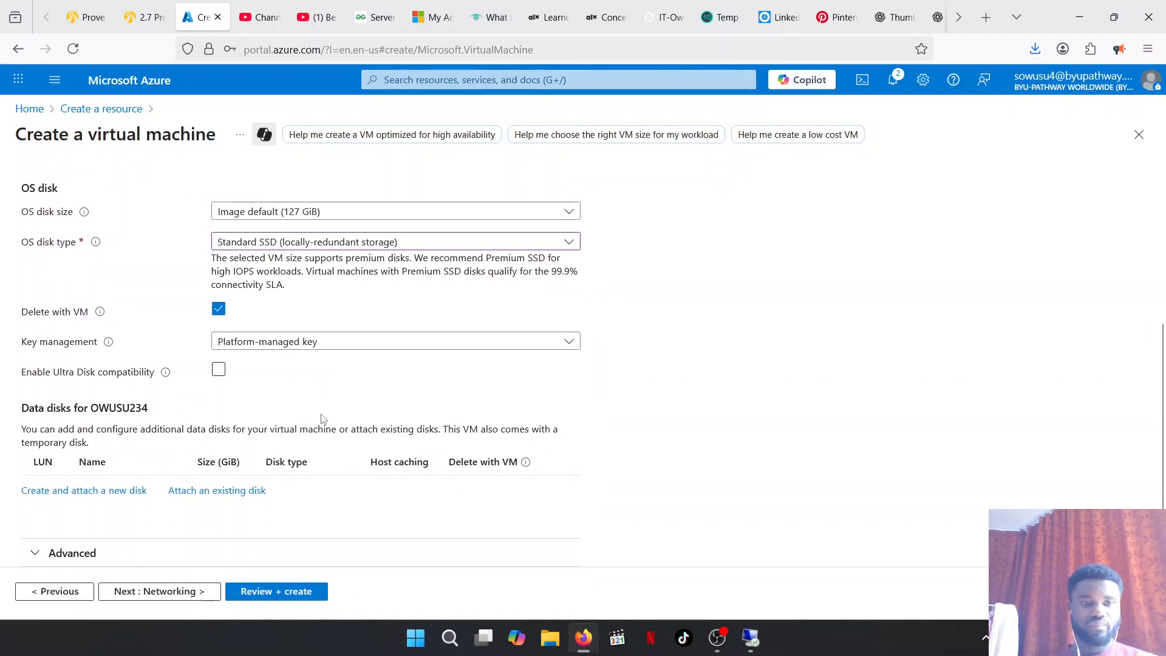
Pass networking and enable auto-shutdown at 7:00:00 PM UTC under Management.
{"action": "left_click", "coordinate": [155, 594]}
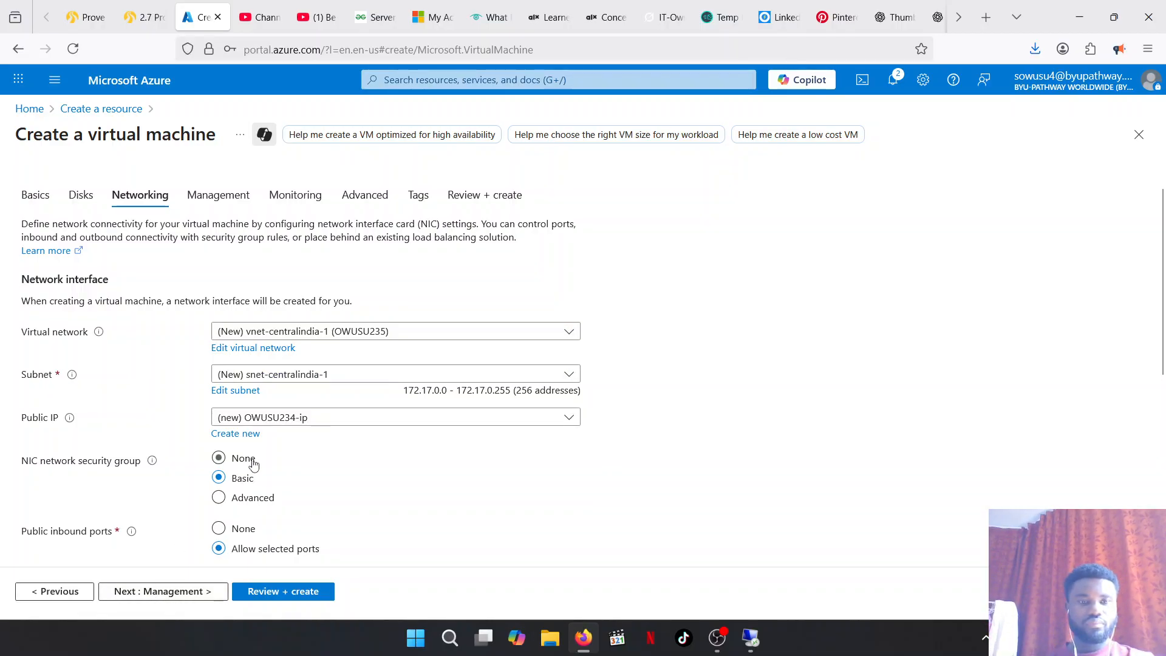
{"action": "scroll", "coordinate": [359, 462], "scroll_direction": "down", "scroll_amount": 5}
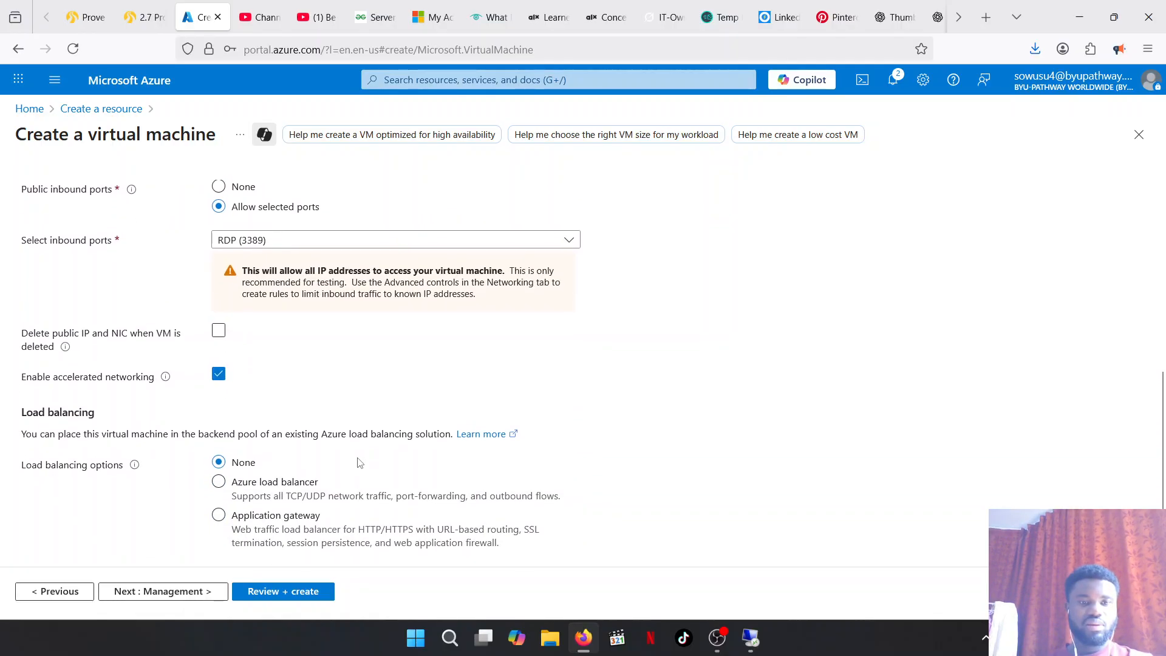
{"action": "left_click", "coordinate": [145, 592]}
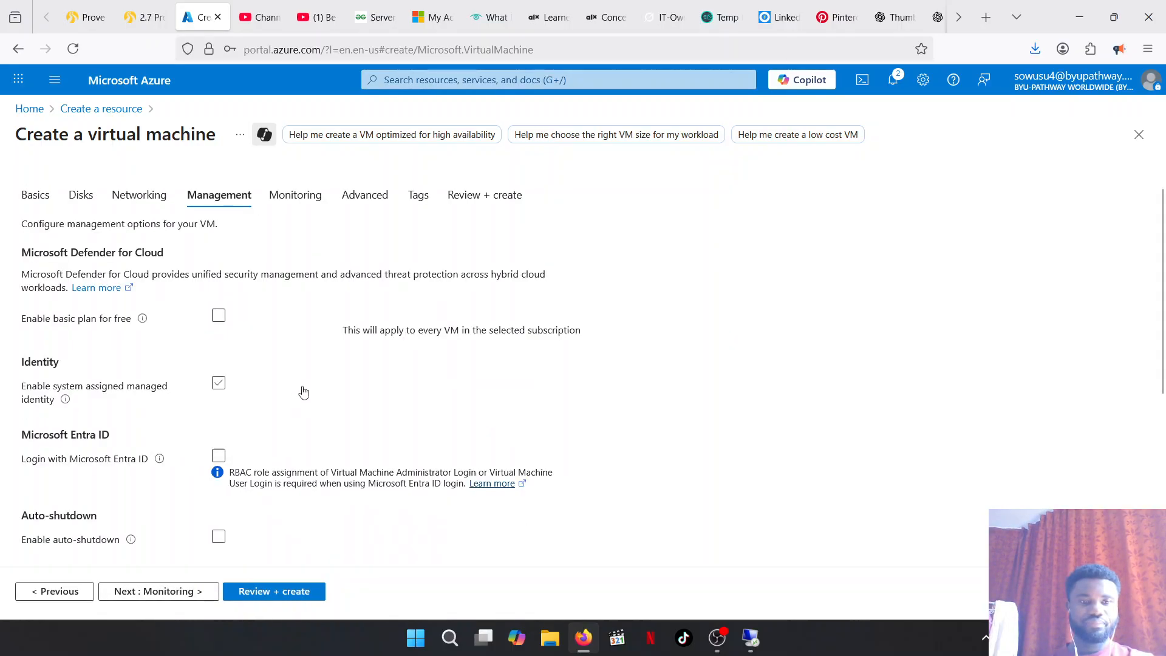
{"action": "scroll", "coordinate": [304, 392], "scroll_direction": "down", "scroll_amount": 5}
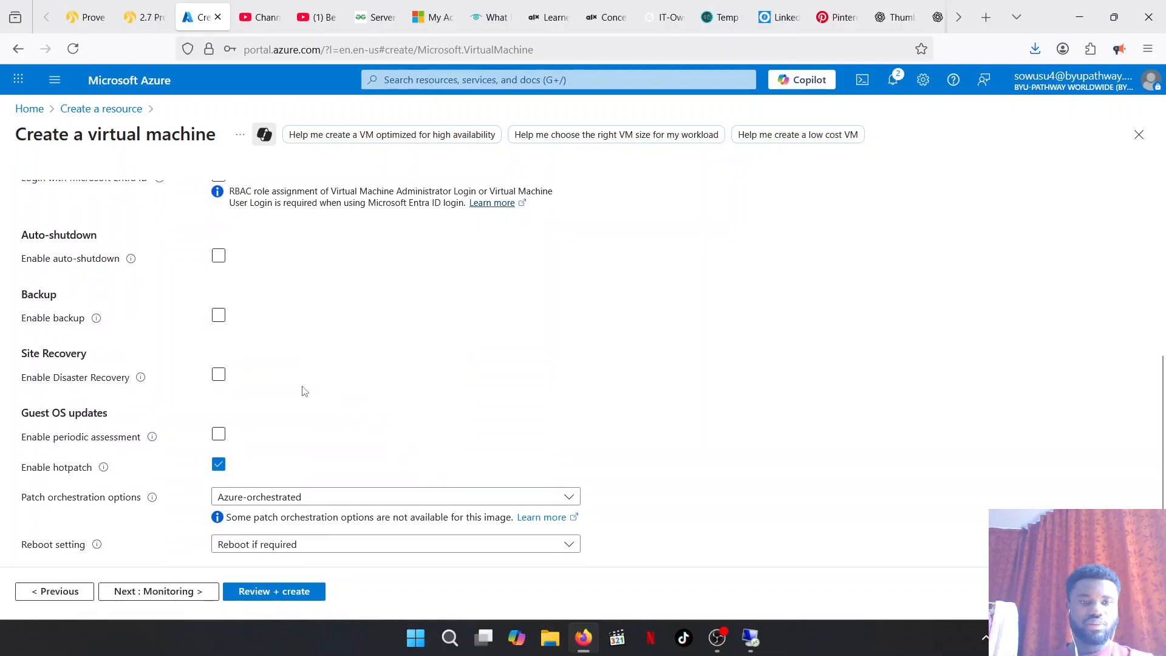
{"action": "scroll", "coordinate": [272, 322], "scroll_direction": "up", "scroll_amount": 1}
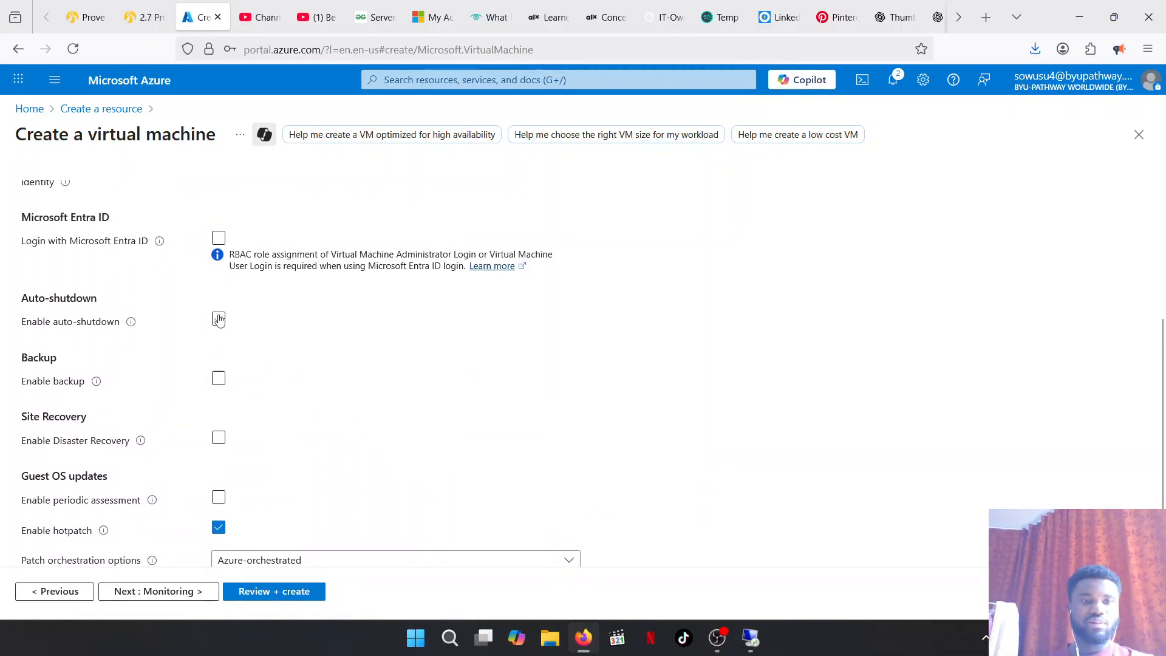
{"action": "left_click_drag", "start_coordinate": [12, 294], "coordinate": [172, 326]}
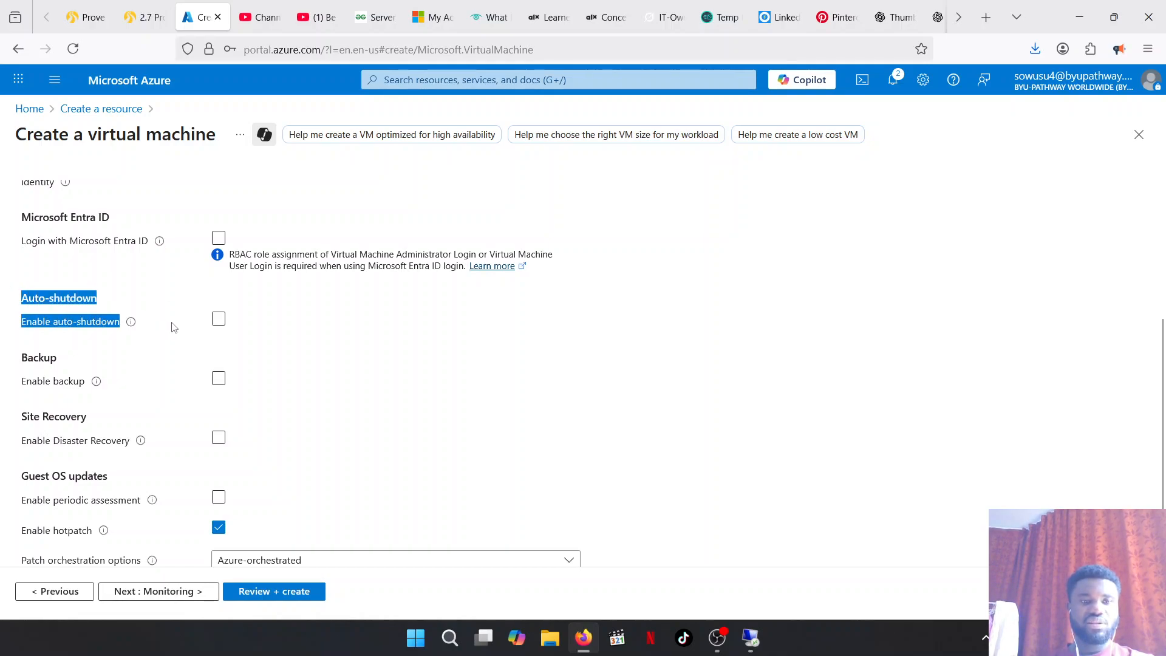
{"action": "left_click", "coordinate": [222, 322]}
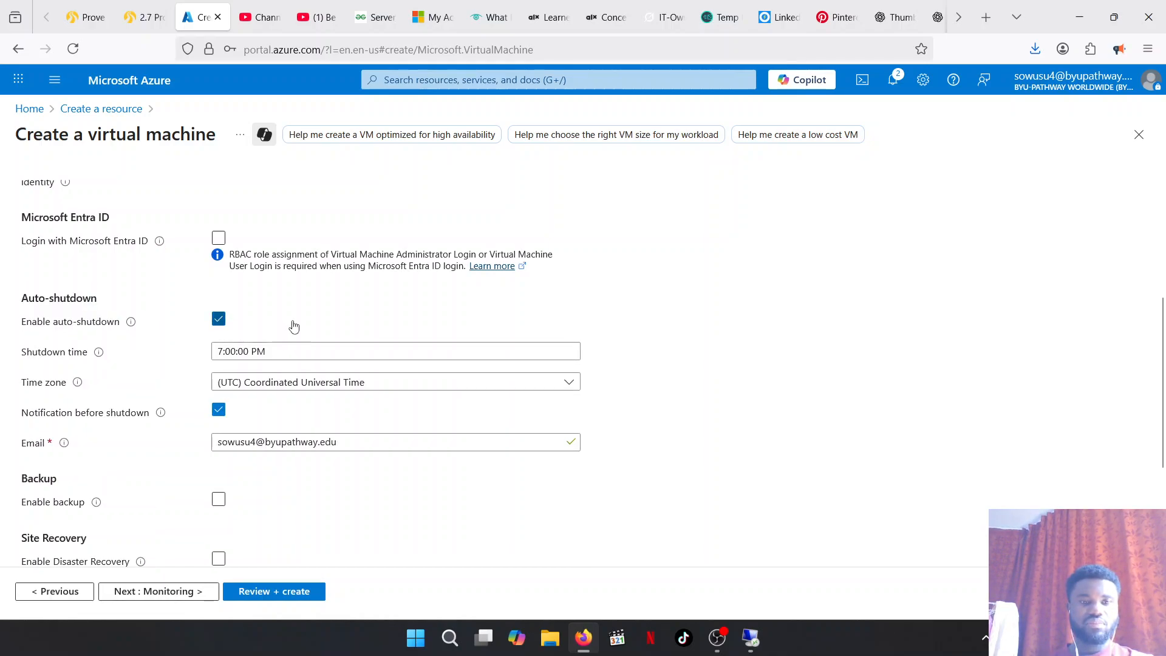
{"action": "scroll", "coordinate": [292, 326], "scroll_direction": "down", "scroll_amount": 2}
{"action": "scroll", "coordinate": [279, 457], "scroll_direction": "down", "scroll_amount": 2}
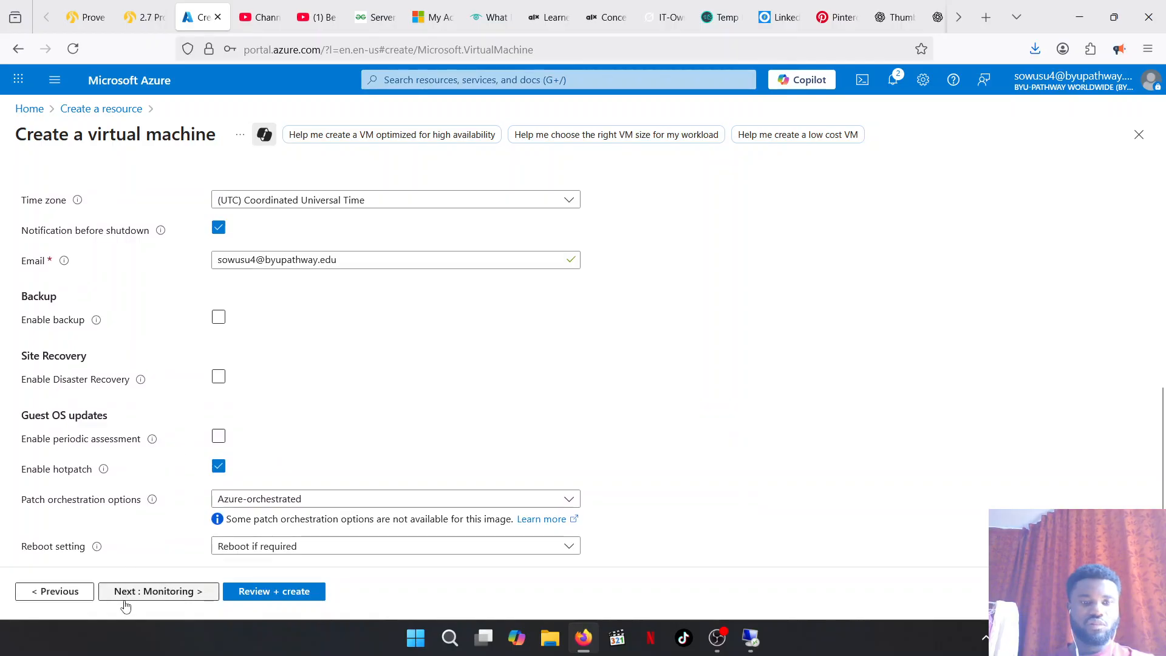
Advance through Monitoring, Advanced and Tags to Review + create.
{"action": "left_click", "coordinate": [126, 602]}
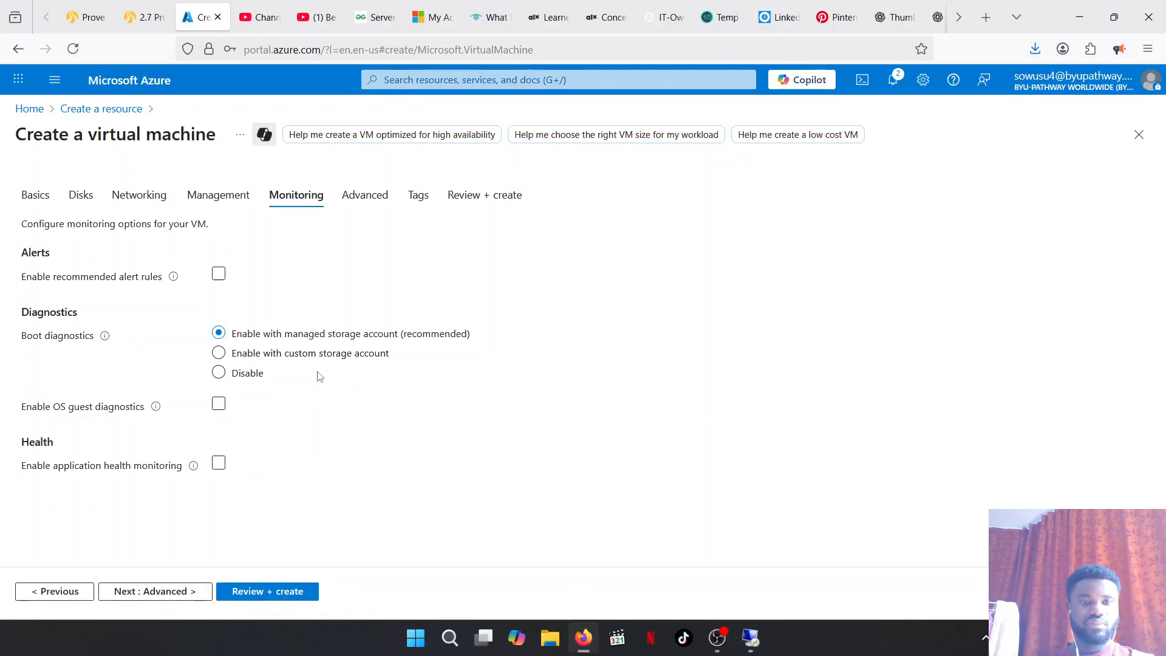
{"action": "left_click", "coordinate": [158, 595]}
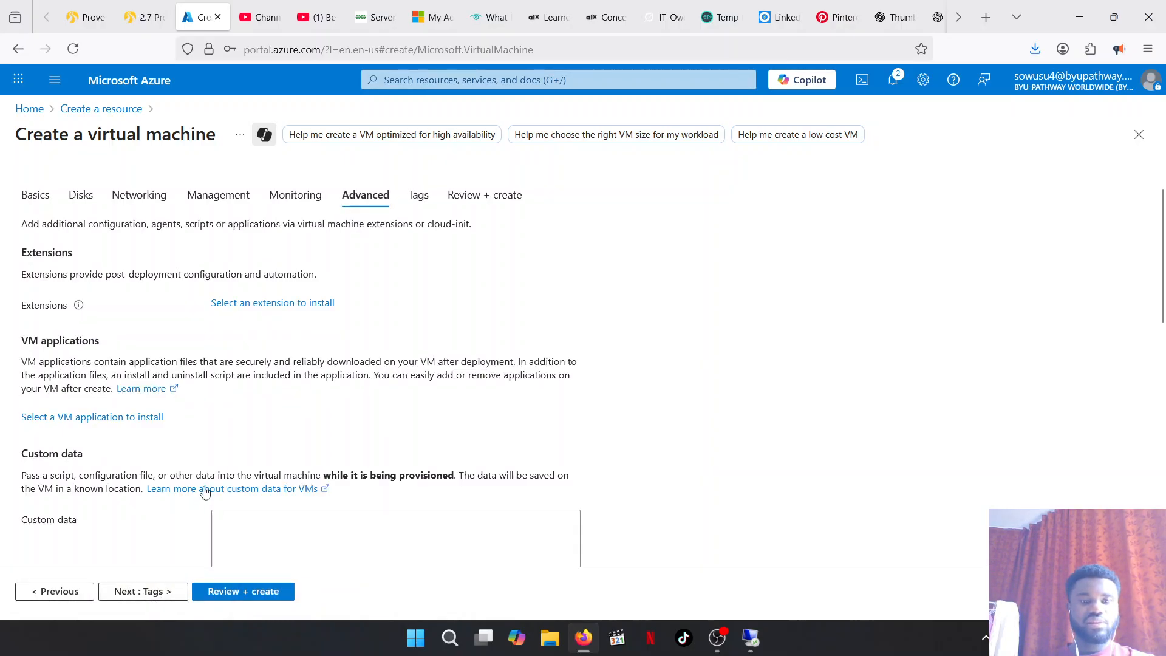
{"action": "scroll", "coordinate": [259, 406], "scroll_direction": "down", "scroll_amount": 7}
{"action": "scroll", "coordinate": [260, 406], "scroll_direction": "up", "scroll_amount": 7}
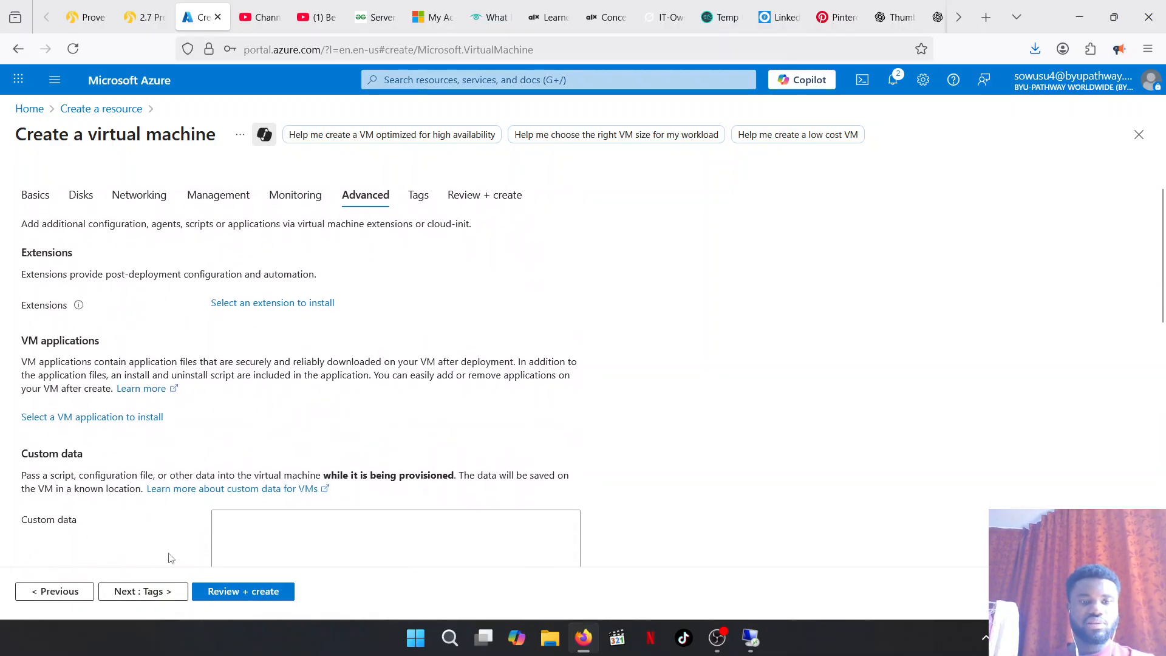
{"action": "left_click", "coordinate": [150, 594]}
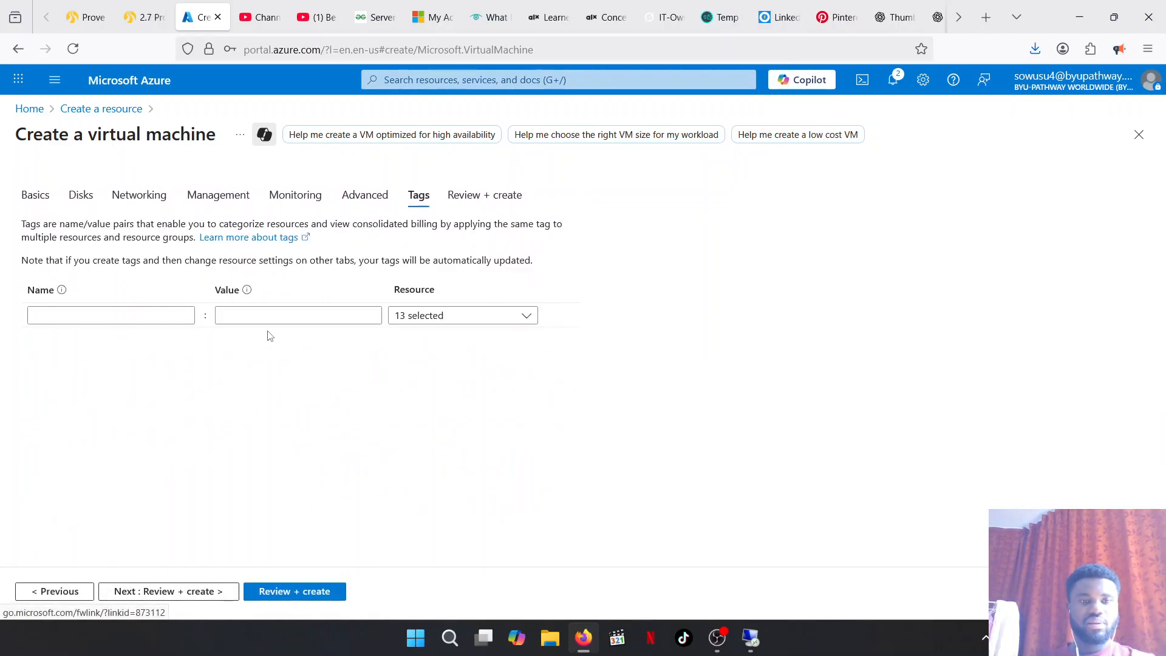
{"action": "left_click", "coordinate": [154, 594]}
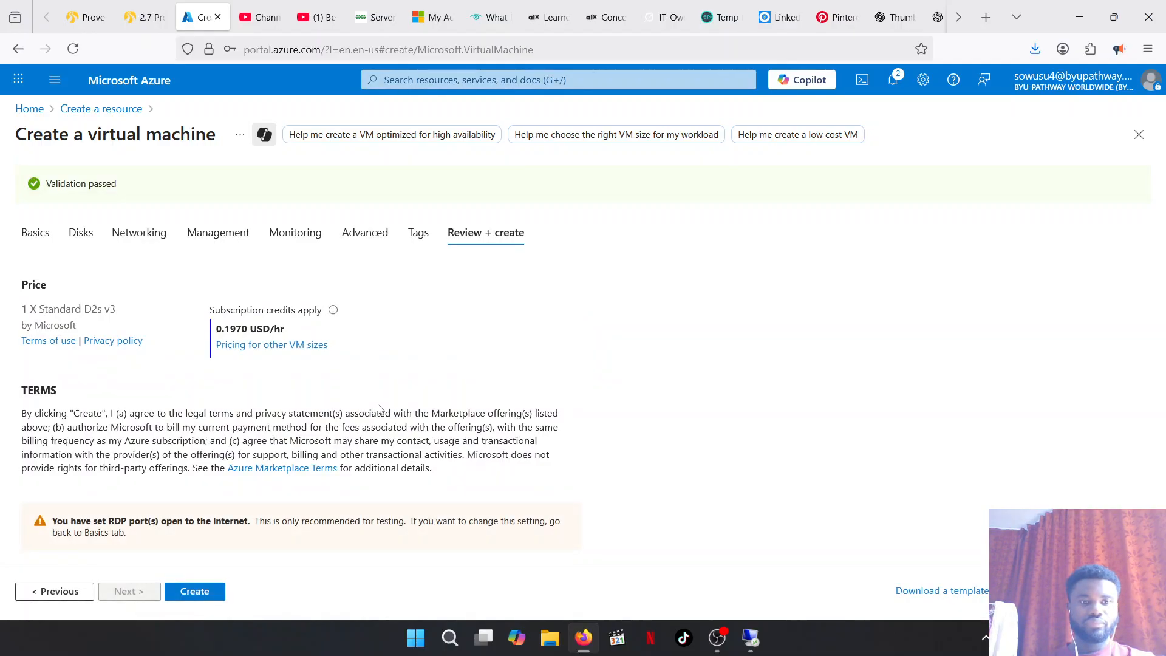
Review the validated summary pricing Standard D2s v3 at 0.1970 USD/hr, then close the page.
{"action": "scroll", "coordinate": [377, 408], "scroll_direction": "down", "scroll_amount": 2}
{"action": "scroll", "coordinate": [378, 408], "scroll_direction": "up", "scroll_amount": 2}
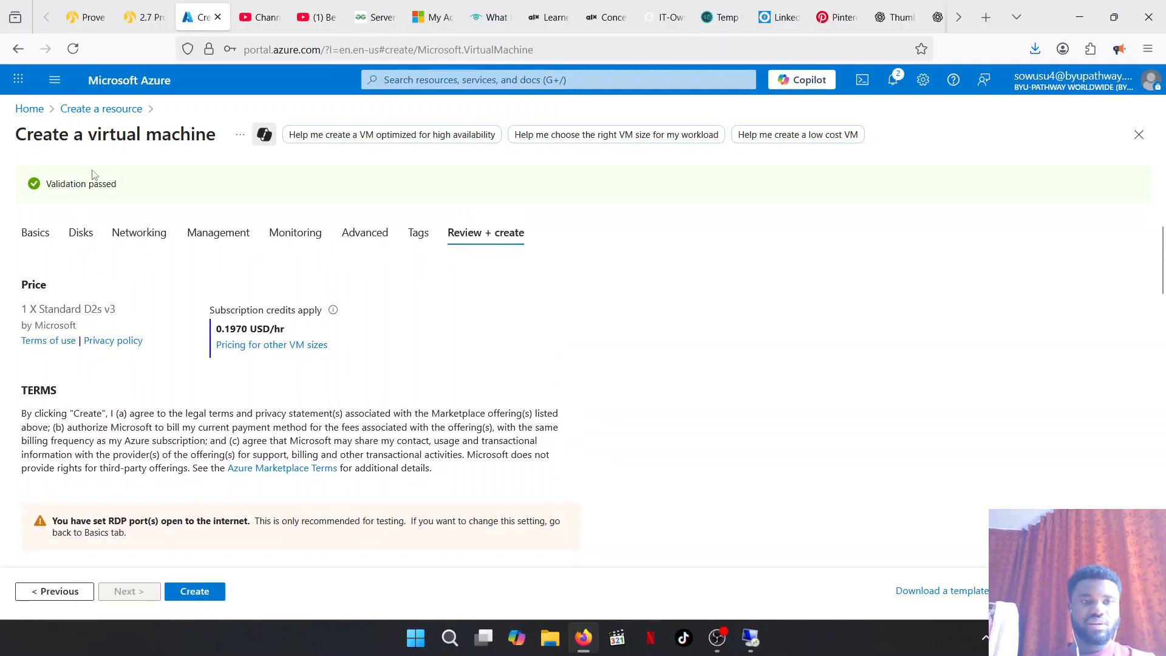
{"action": "scroll", "coordinate": [188, 289], "scroll_direction": "down", "scroll_amount": 2}
{"action": "scroll", "coordinate": [189, 289], "scroll_direction": "down", "scroll_amount": 2}
{"action": "scroll", "coordinate": [315, 415], "scroll_direction": "down", "scroll_amount": 2}
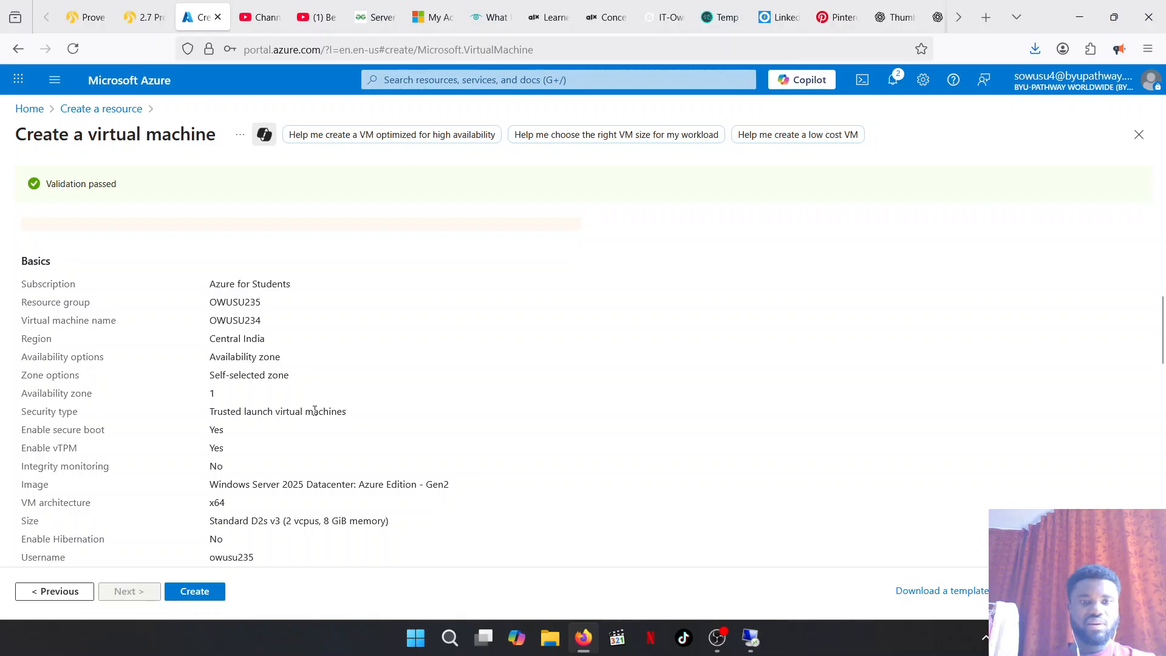
{"action": "scroll", "coordinate": [314, 411], "scroll_direction": "down", "scroll_amount": 2}
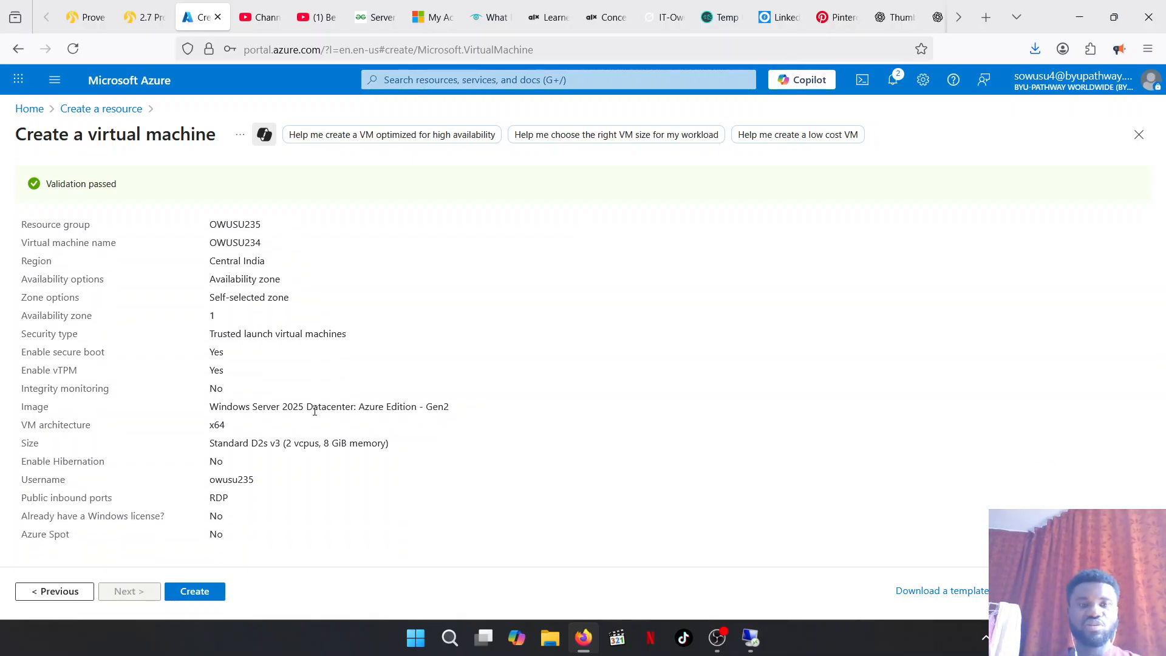
{"action": "scroll", "coordinate": [315, 411], "scroll_direction": "up", "scroll_amount": 3}
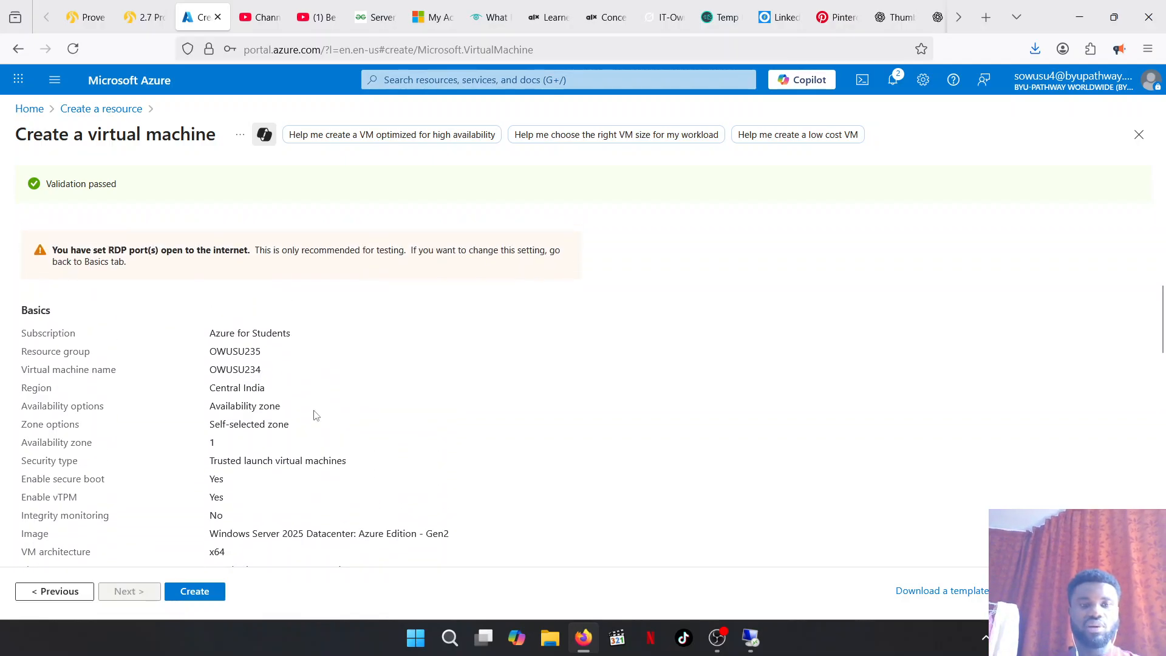
{"action": "scroll", "coordinate": [316, 415], "scroll_direction": "up", "scroll_amount": 5}
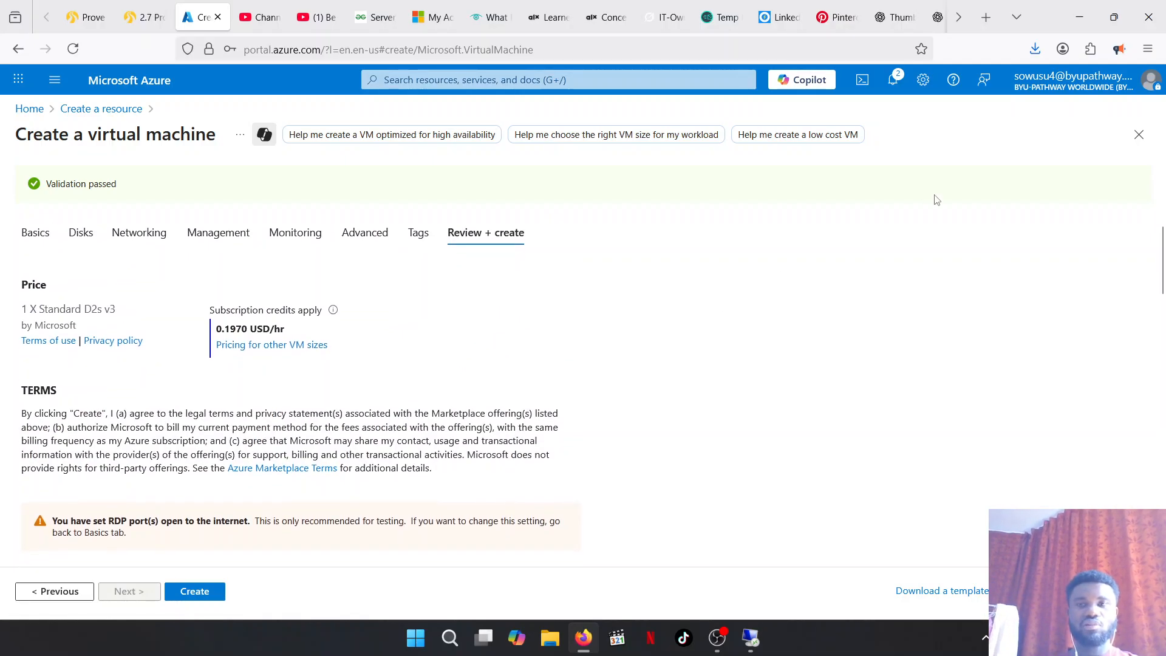
{"action": "left_click", "coordinate": [1138, 135]}
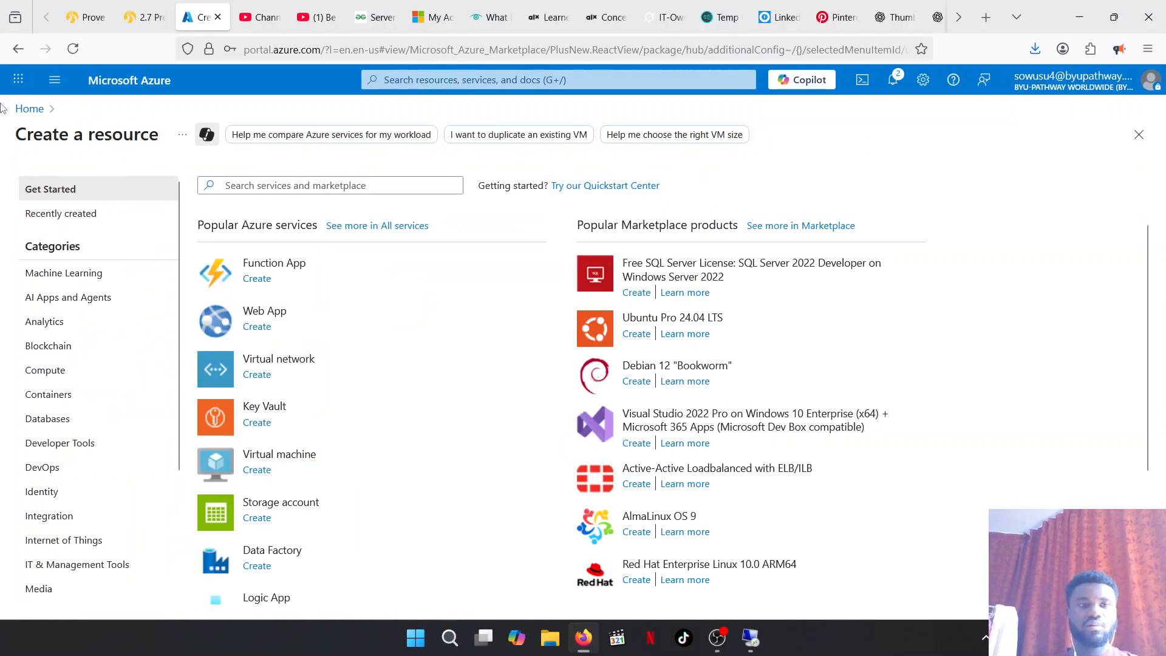
Inspect the running OWUSU235 VM from the Virtual machines list, then return to Home.
{"action": "left_click", "coordinate": [24, 108]}
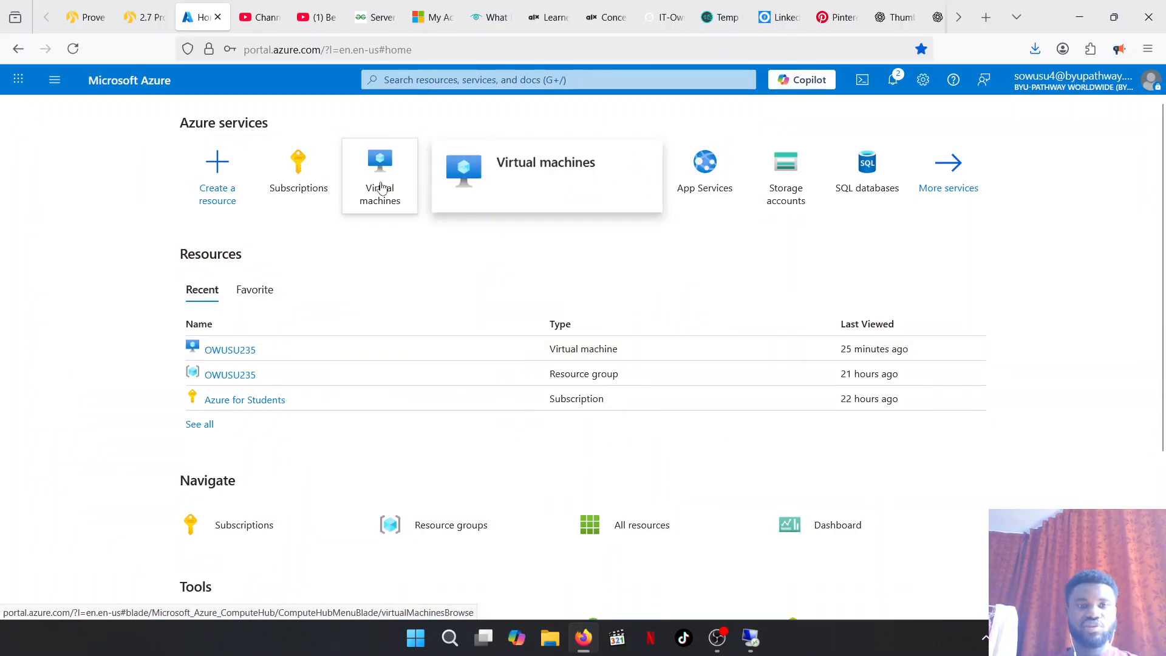
{"action": "left_click", "coordinate": [381, 186]}
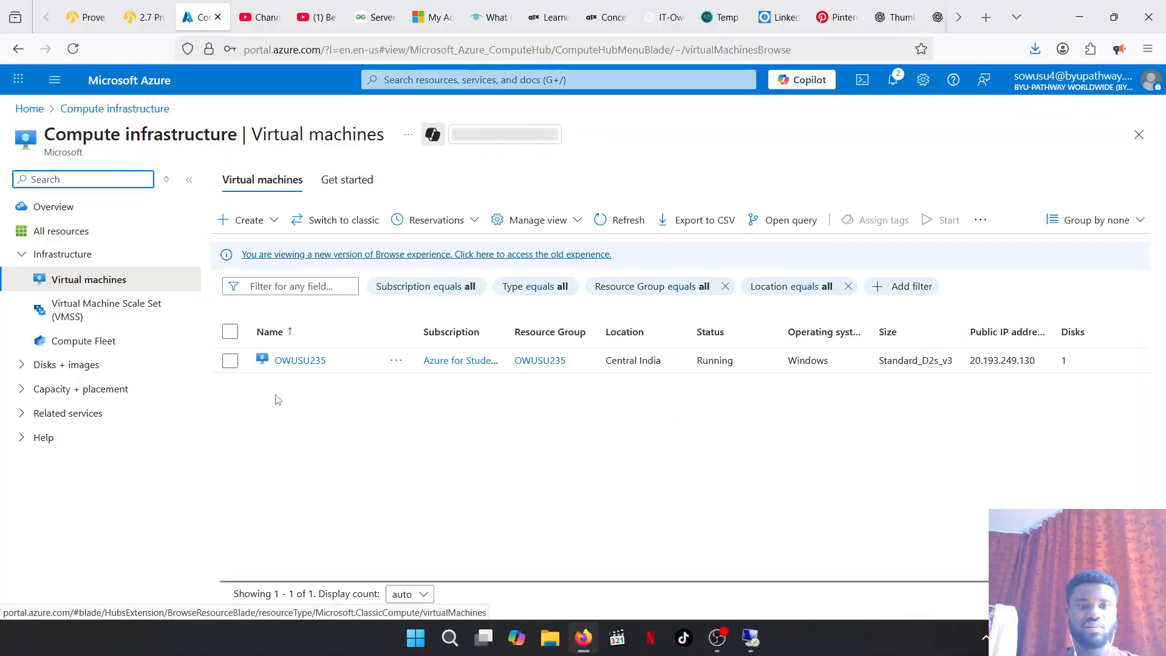
{"action": "left_click", "coordinate": [293, 361]}
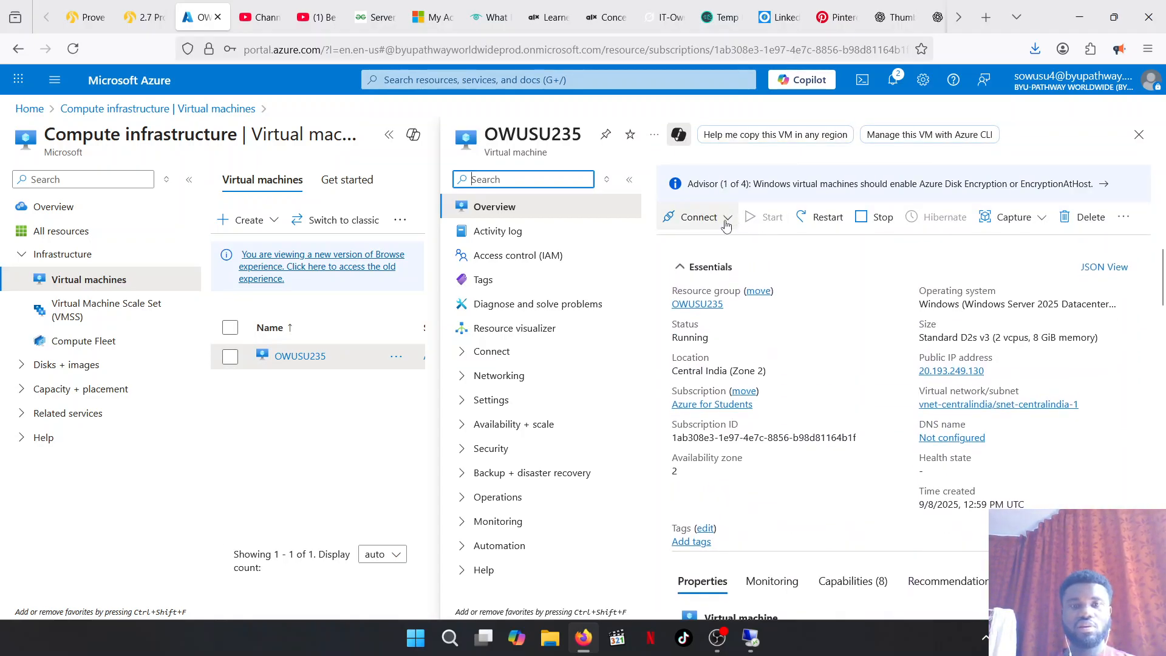
{"action": "scroll", "coordinate": [786, 323], "scroll_direction": "down", "scroll_amount": 1}
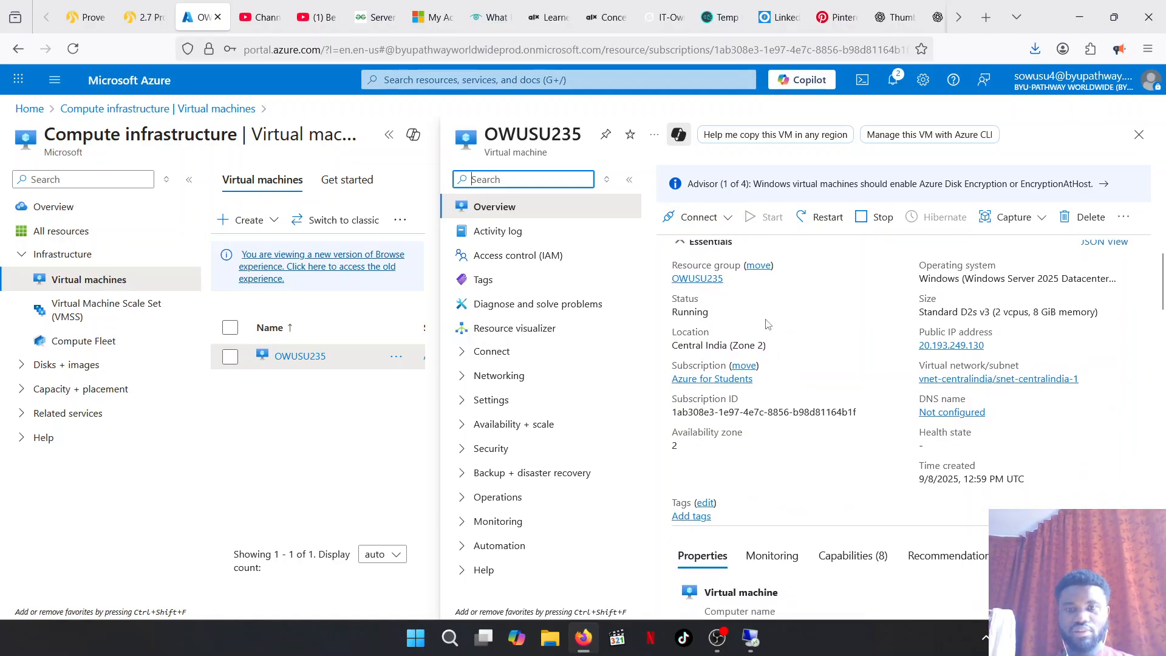
{"action": "scroll", "coordinate": [783, 312], "scroll_direction": "up", "scroll_amount": 1}
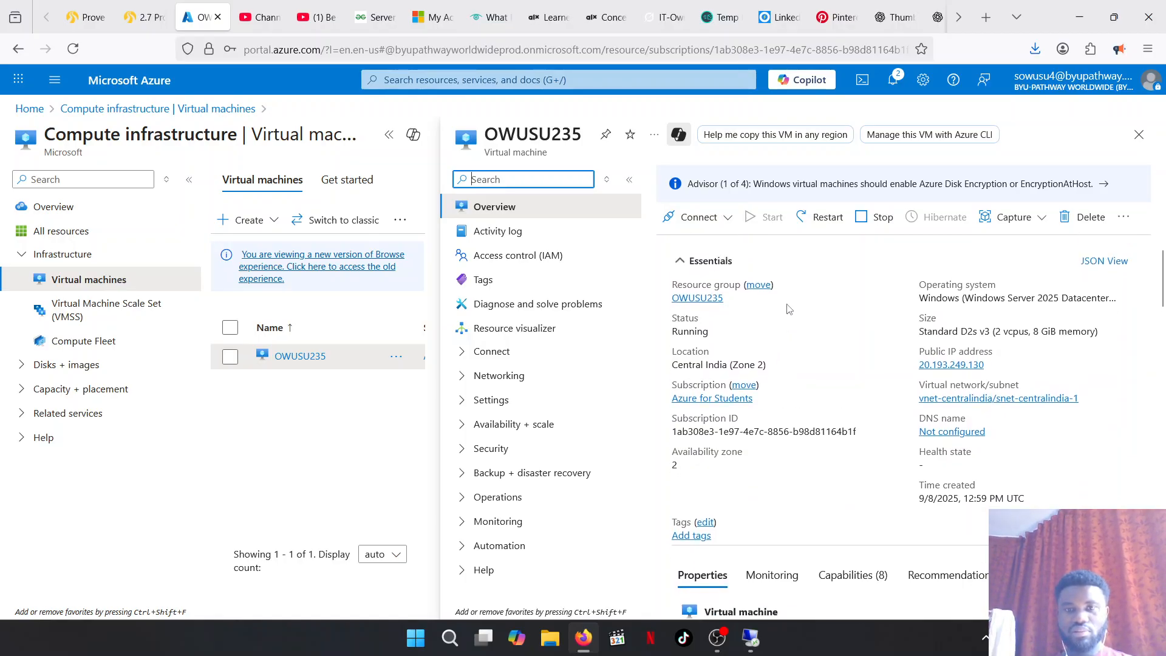
{"action": "left_click", "coordinate": [1136, 134]}
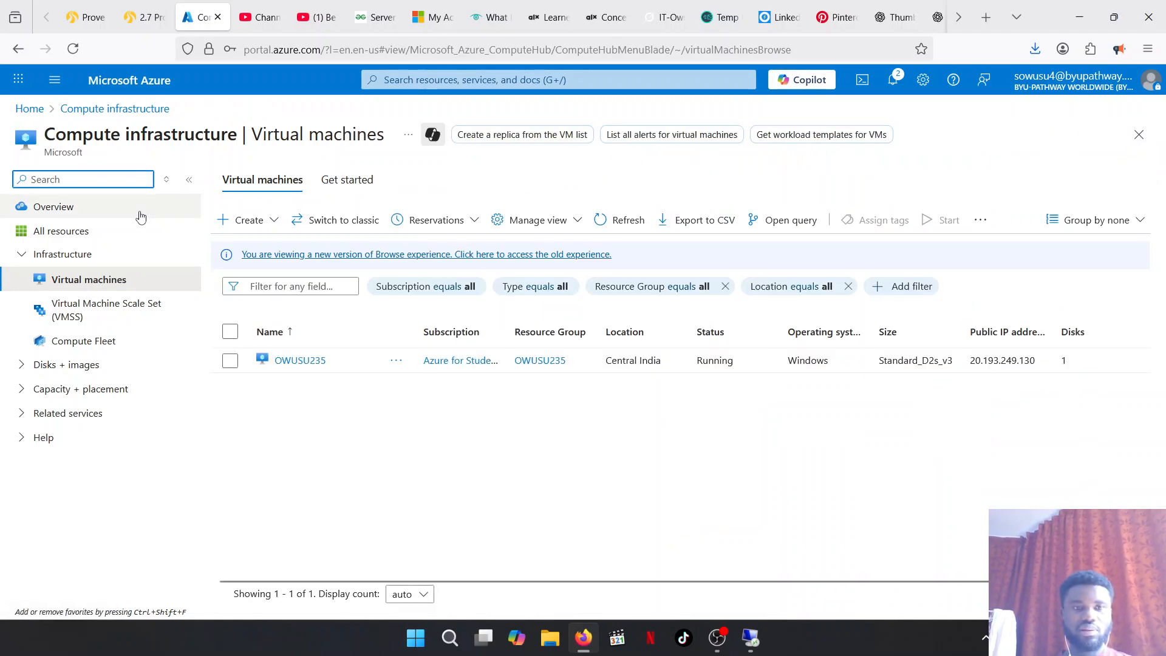
{"action": "left_click", "coordinate": [30, 111]}
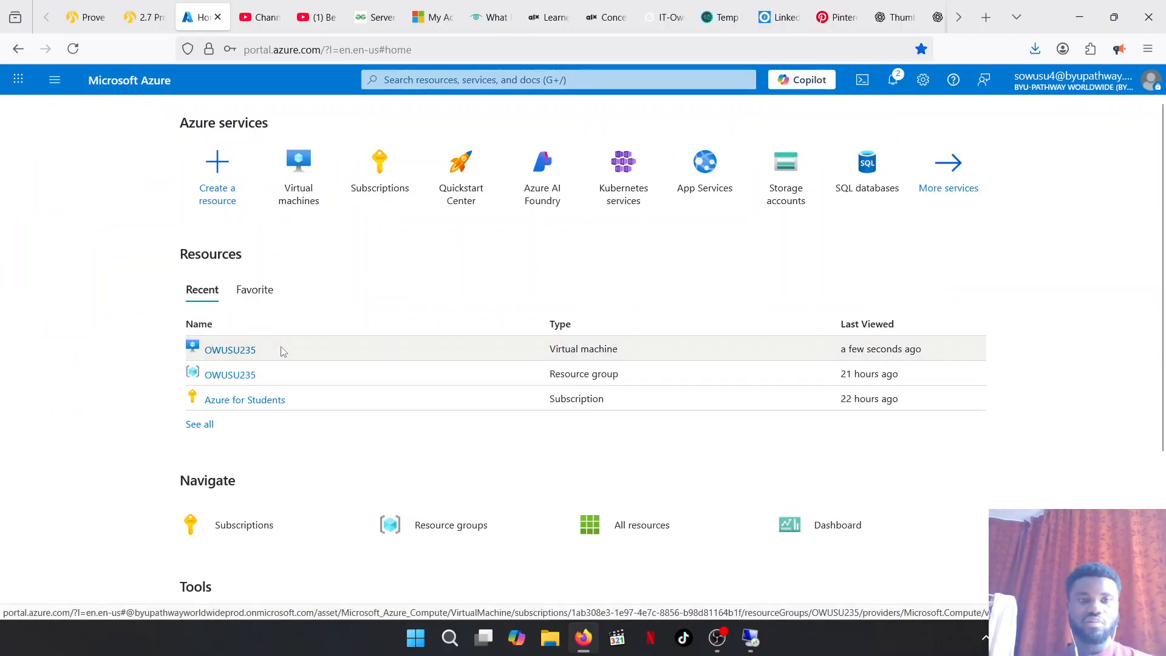
{"action": "left_click", "coordinate": [242, 352]}
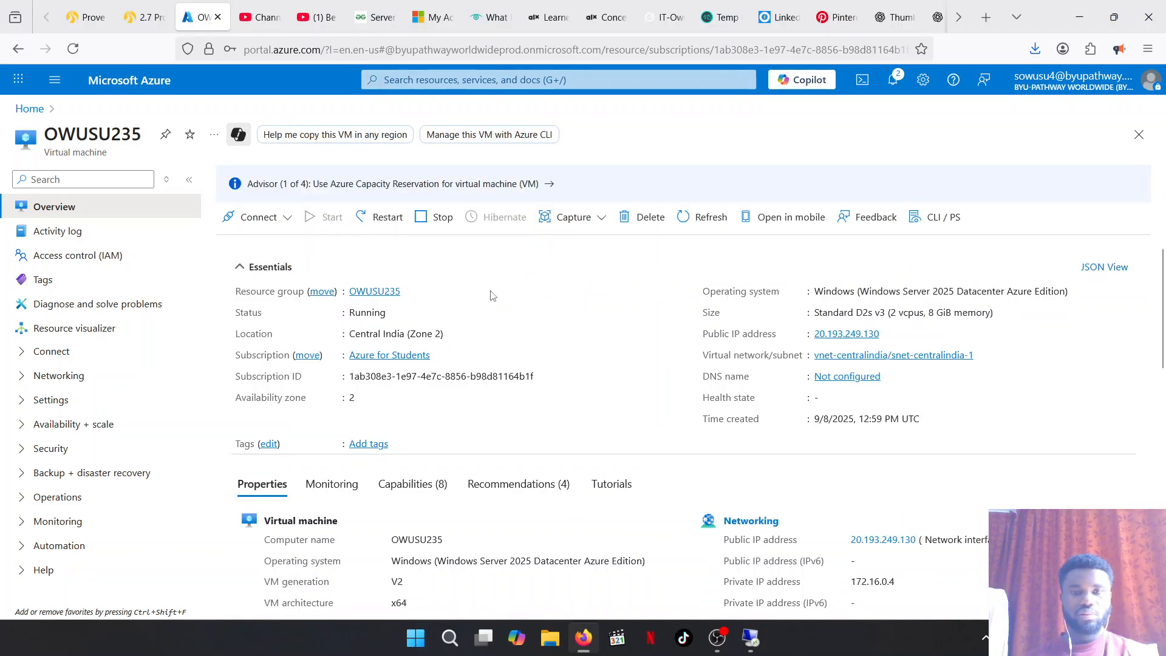
{"action": "scroll", "coordinate": [493, 295], "scroll_direction": "down", "scroll_amount": 1}
{"action": "scroll", "coordinate": [498, 309], "scroll_direction": "up", "scroll_amount": 1}
{"action": "scroll", "coordinate": [503, 328], "scroll_direction": "down", "scroll_amount": 2}
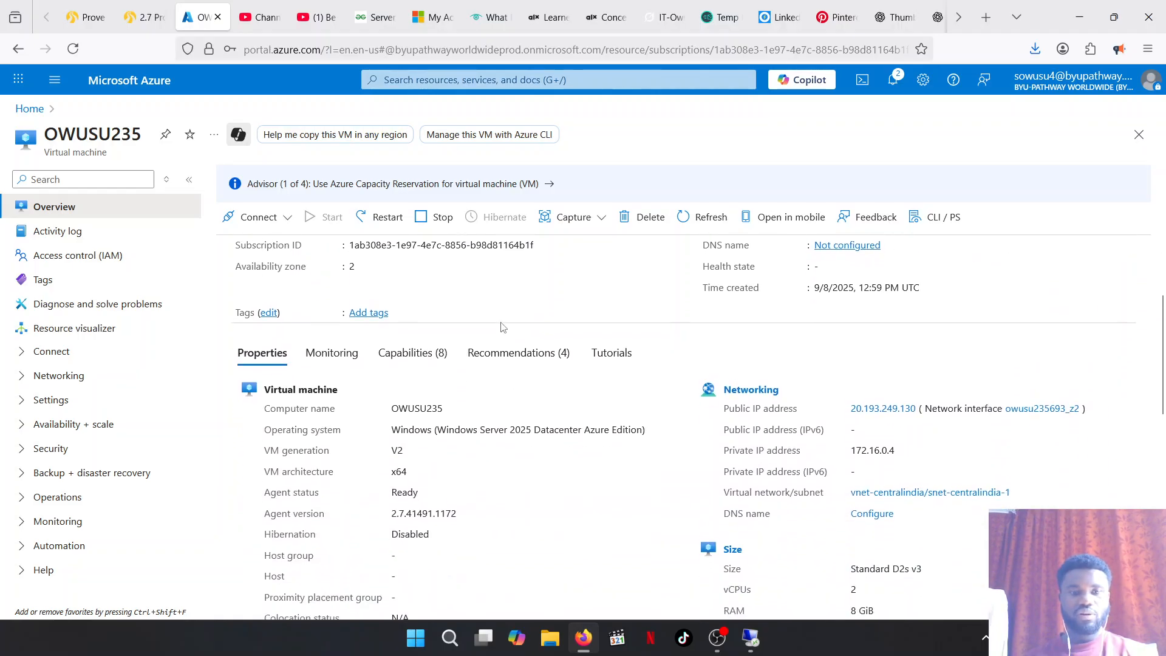
{"action": "scroll", "coordinate": [502, 328], "scroll_direction": "down", "scroll_amount": 2}
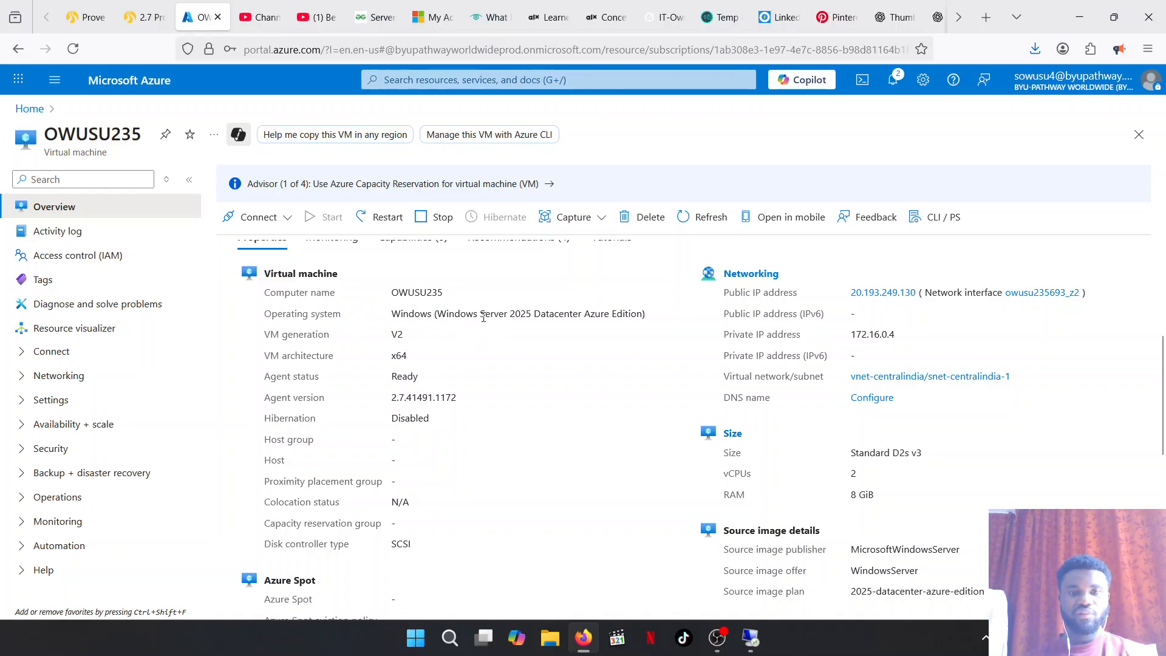
{"action": "scroll", "coordinate": [495, 381], "scroll_direction": "down", "scroll_amount": 1}
{"action": "scroll", "coordinate": [496, 385], "scroll_direction": "up", "scroll_amount": 1}
{"action": "scroll", "coordinate": [495, 388], "scroll_direction": "down", "scroll_amount": 1}
{"action": "scroll", "coordinate": [495, 387], "scroll_direction": "down", "scroll_amount": 3}
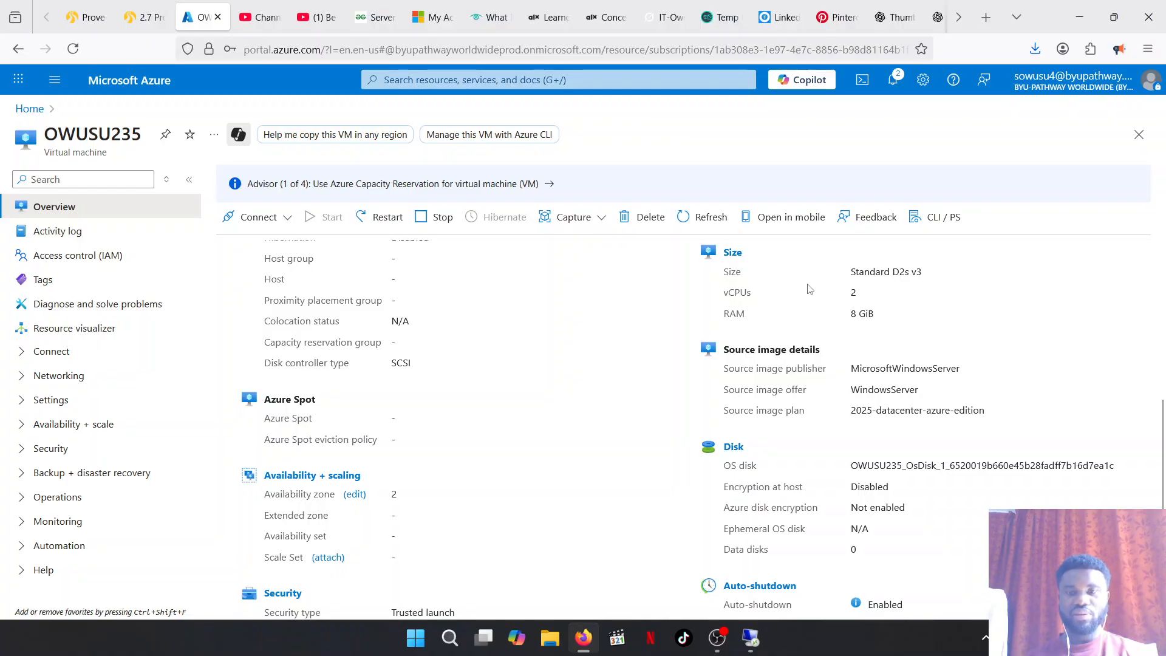
{"action": "scroll", "coordinate": [863, 291], "scroll_direction": "down", "scroll_amount": 1}
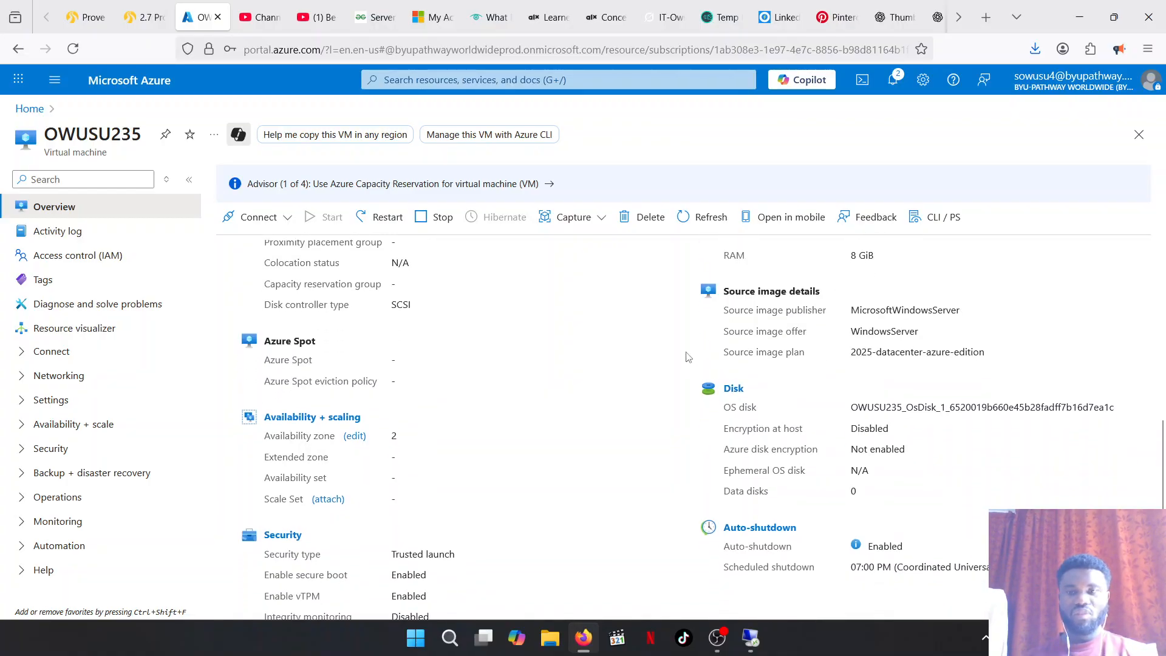
{"action": "scroll", "coordinate": [770, 387], "scroll_direction": "down", "scroll_amount": 1}
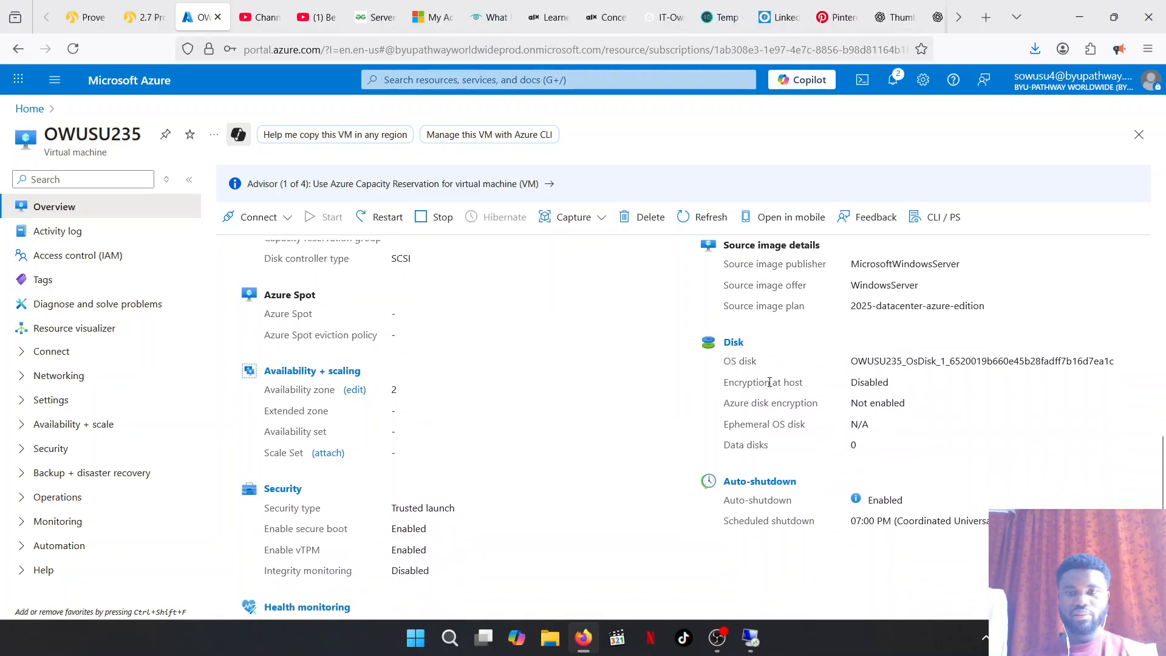
{"action": "scroll", "coordinate": [769, 386], "scroll_direction": "down", "scroll_amount": 1}
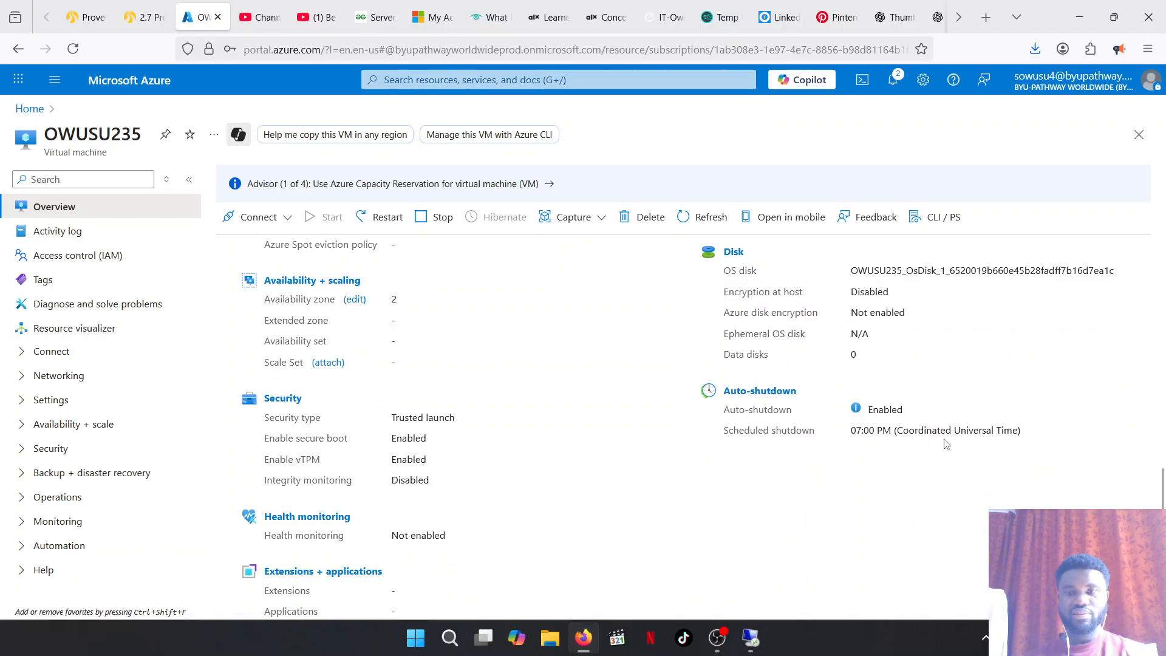
{"action": "left_click_drag", "start_coordinate": [720, 392], "coordinate": [1052, 440]}
{"action": "left_click", "coordinate": [1035, 477]}
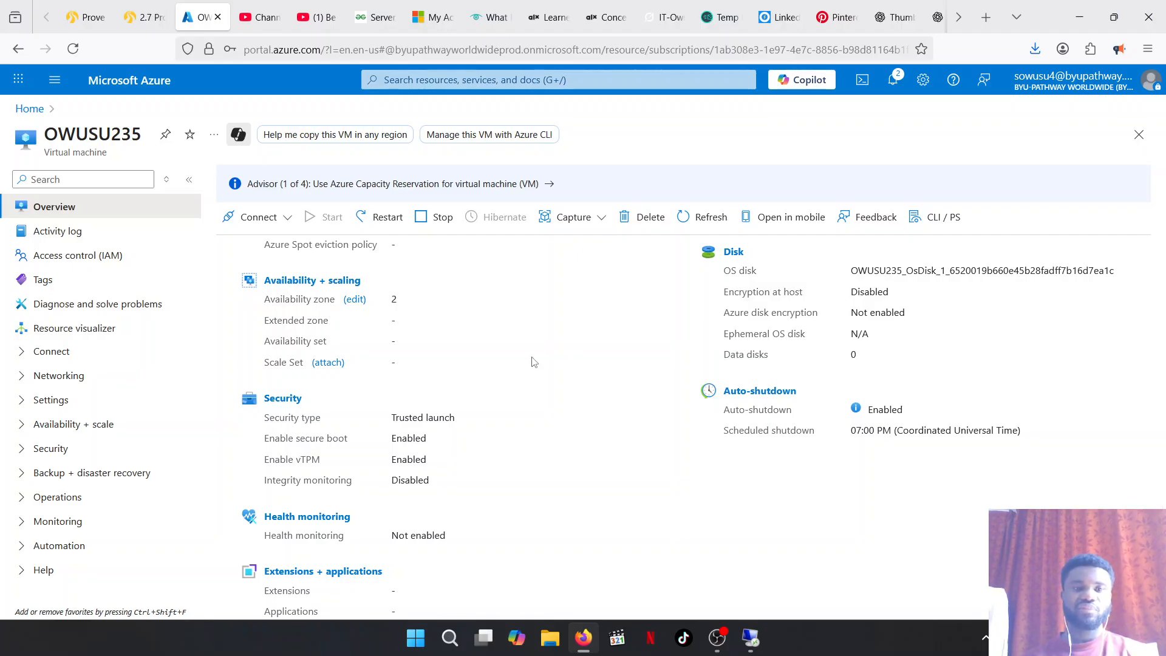
{"action": "scroll", "coordinate": [534, 362], "scroll_direction": "down", "scroll_amount": 2}
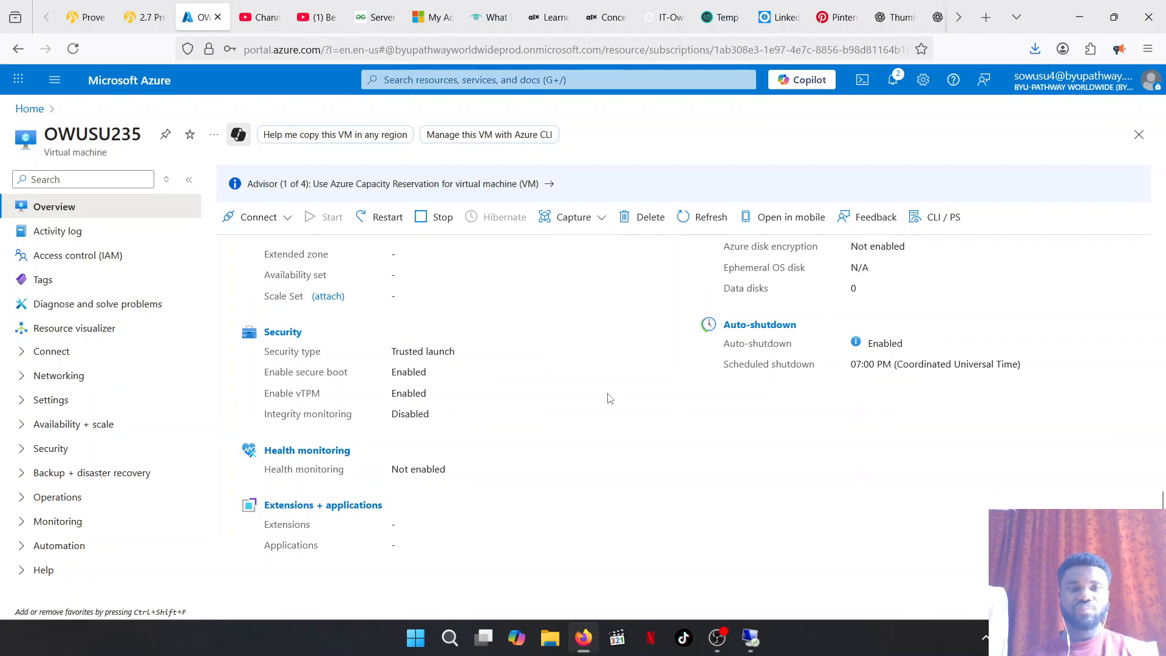
{"action": "scroll", "coordinate": [607, 396], "scroll_direction": "up", "scroll_amount": 4}
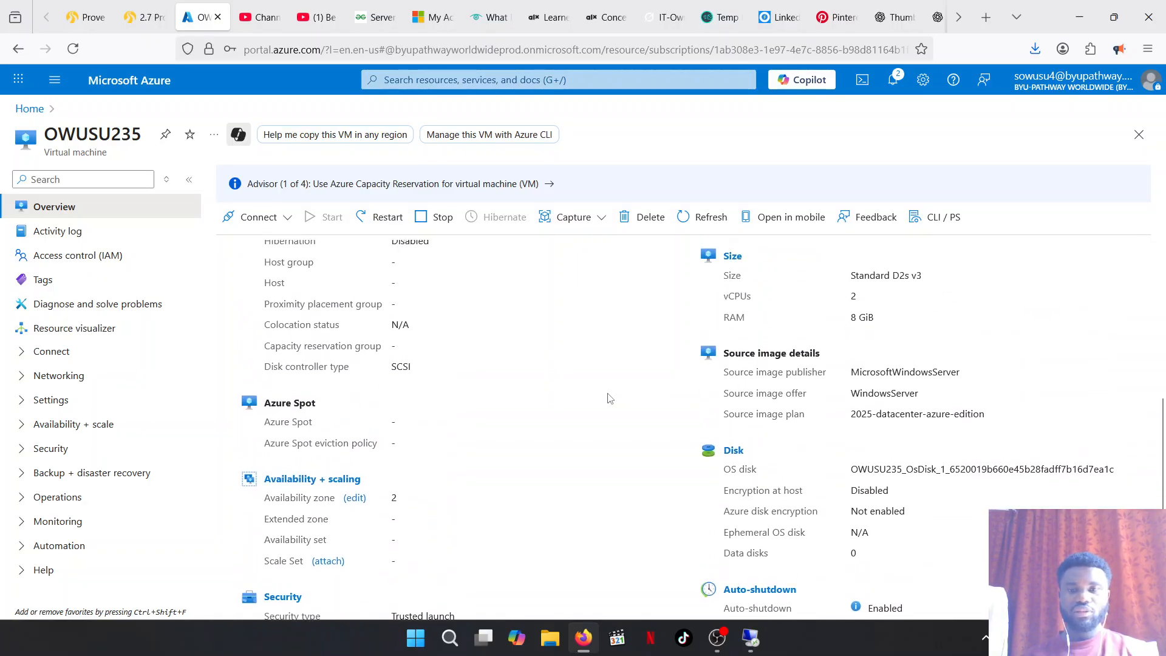
{"action": "scroll", "coordinate": [610, 398], "scroll_direction": "up", "scroll_amount": 1}
{"action": "scroll", "coordinate": [610, 397], "scroll_direction": "up", "scroll_amount": 1}
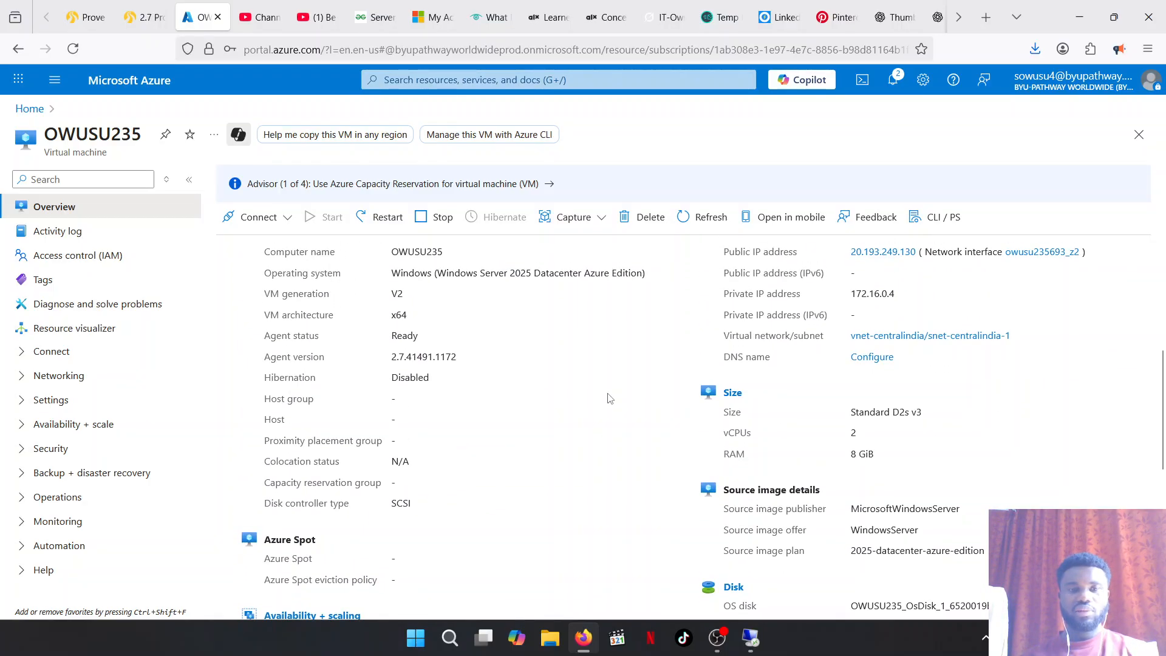
{"action": "scroll", "coordinate": [610, 398], "scroll_direction": "up", "scroll_amount": 1}
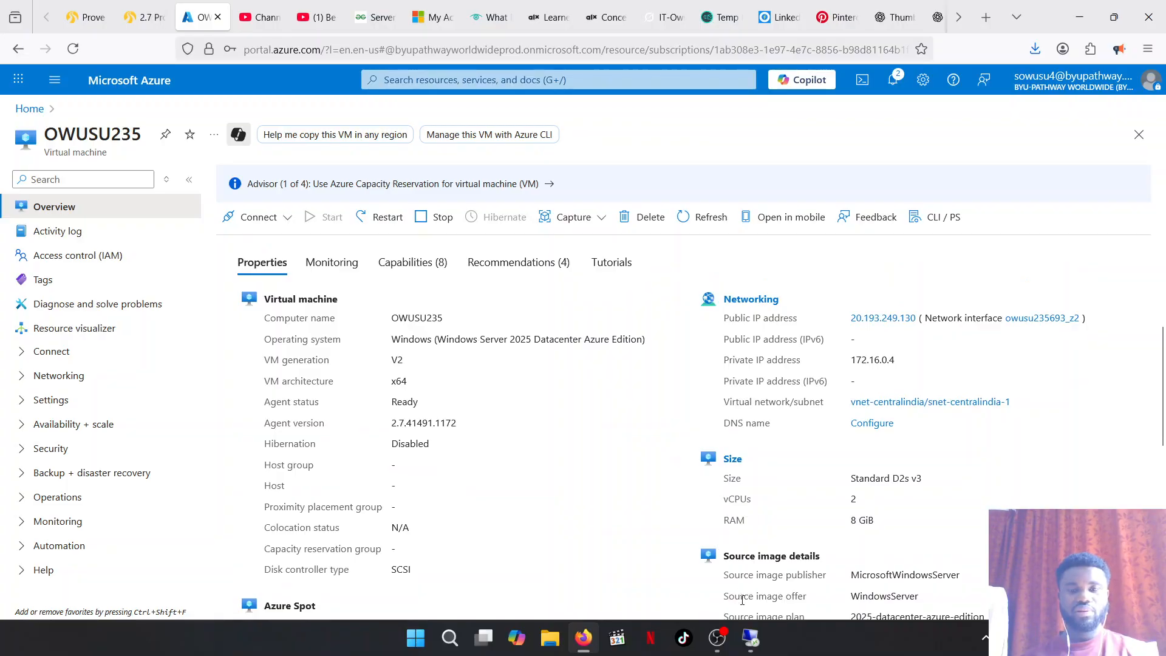
Close the running Remote Desktop session and confirm the disconnect.
{"action": "mouse_move", "coordinate": [751, 638]}
{"action": "left_click", "coordinate": [789, 566]}
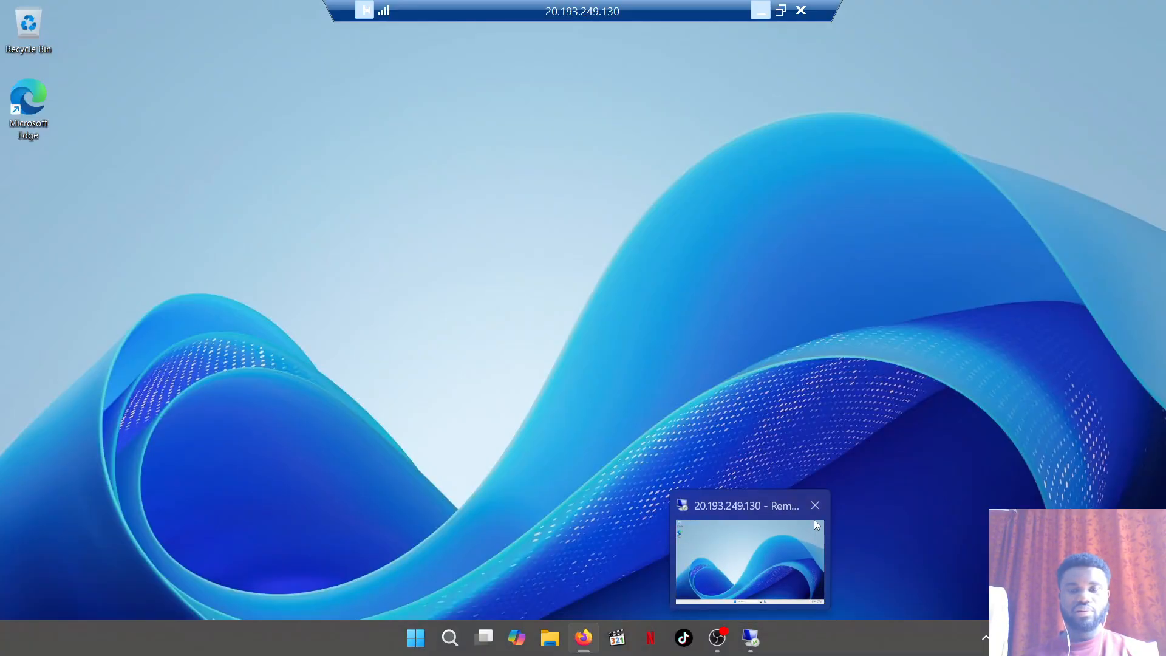
{"action": "left_click", "coordinate": [815, 505]}
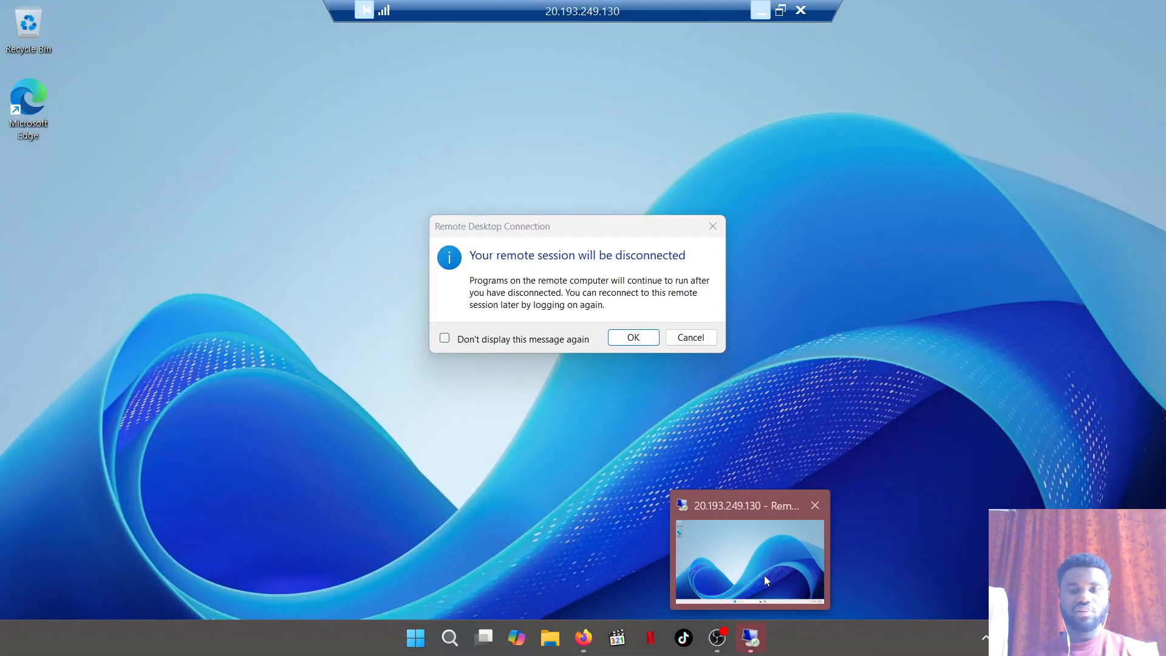
{"action": "left_click", "coordinate": [650, 343]}
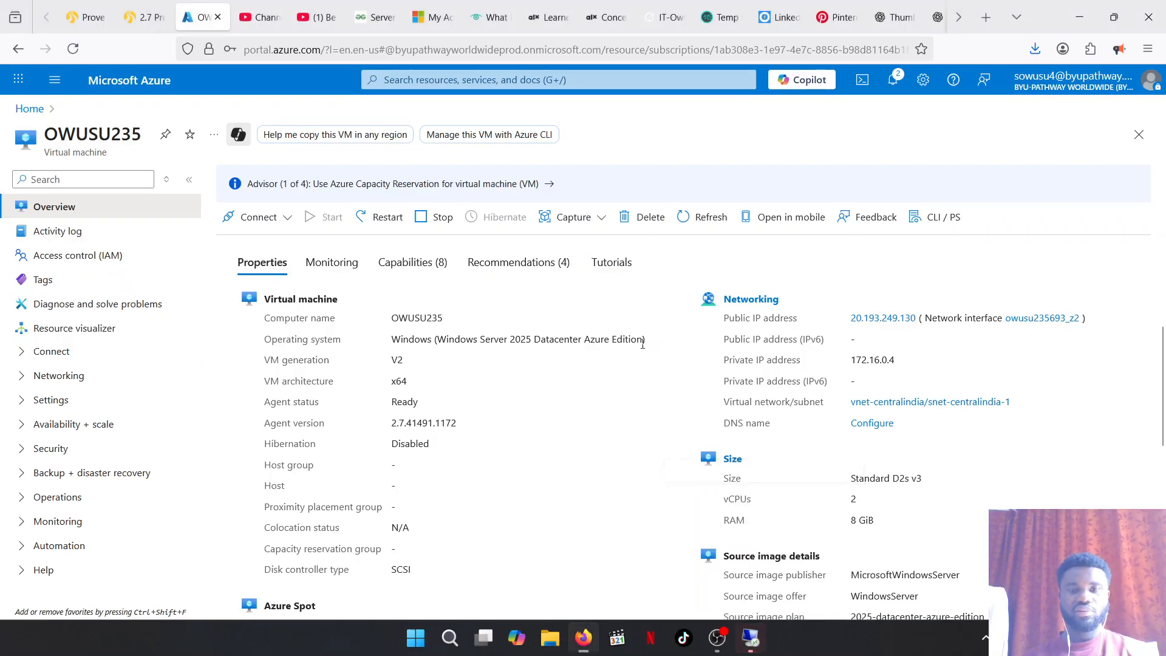
{"action": "left_click", "coordinate": [752, 637]}
{"action": "left_click", "coordinate": [634, 337]}
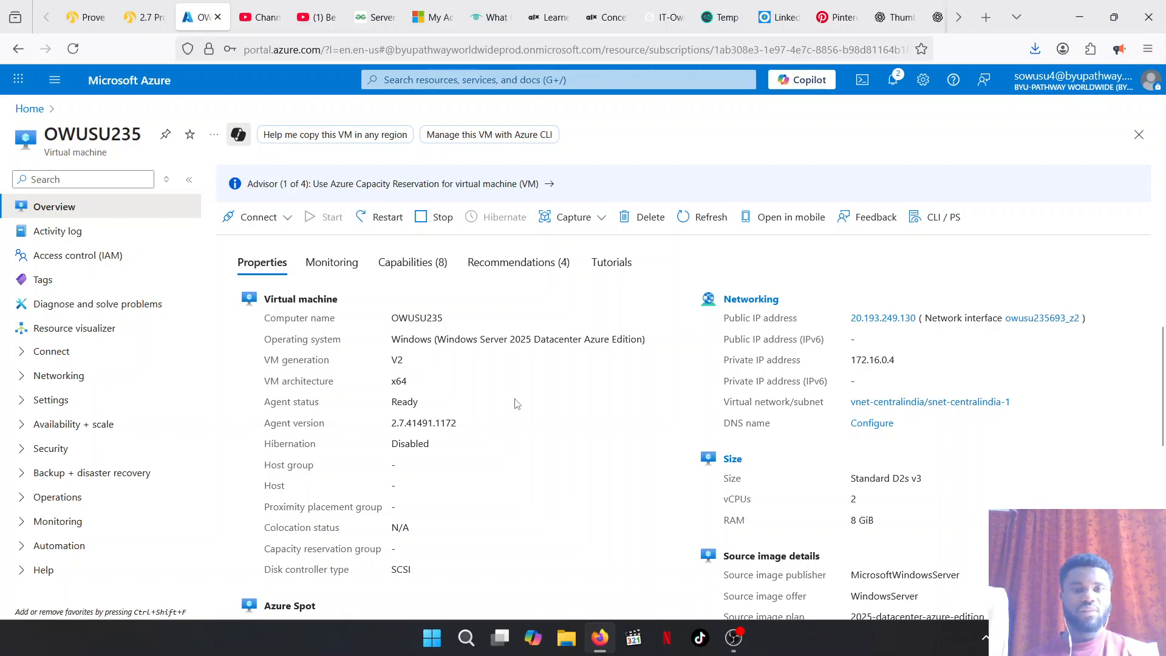
Open the VM's Connect page showing native RDP details for 20.193.249.130 on port 3389.
{"action": "scroll", "coordinate": [513, 398], "scroll_direction": "up", "scroll_amount": 3}
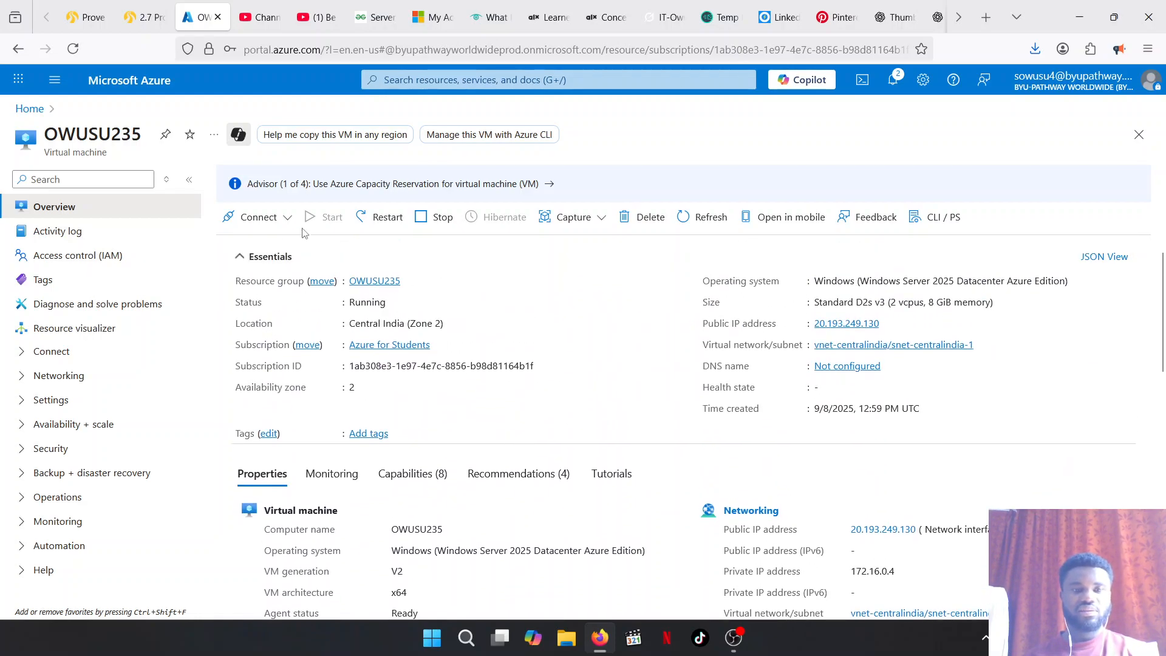
{"action": "left_click", "coordinate": [260, 217]}
{"action": "left_click", "coordinate": [275, 247]}
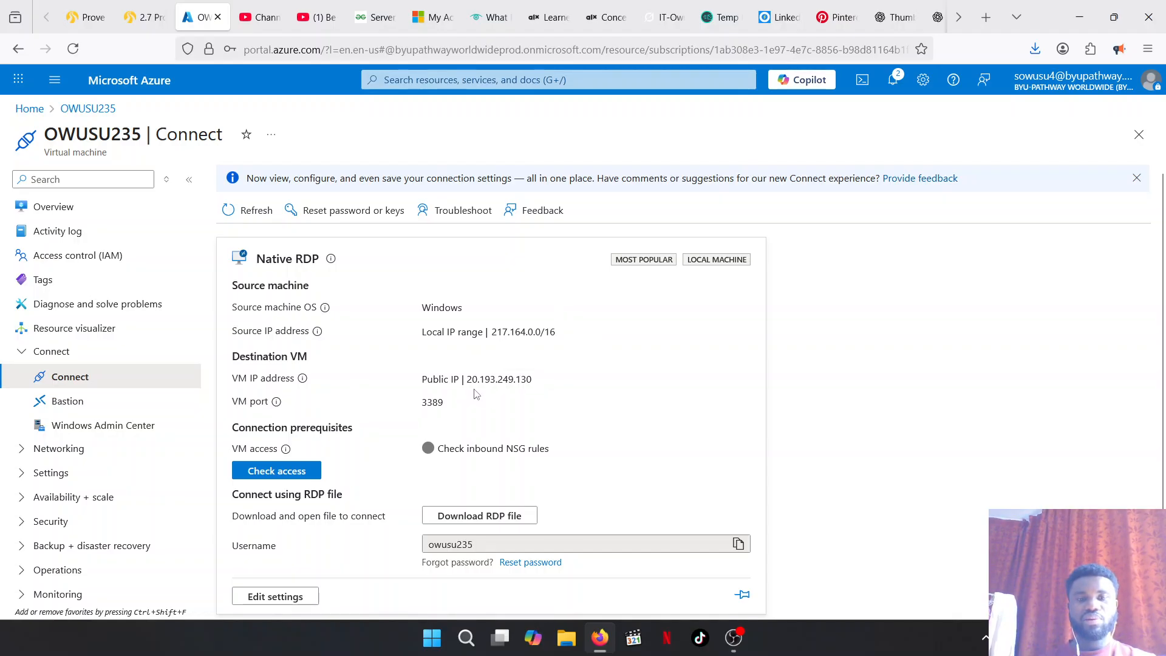
Copy the public IP and paste 20.193.249.130 as the computer in Remote Desktop Connection.
{"action": "left_click", "coordinate": [546, 378]}
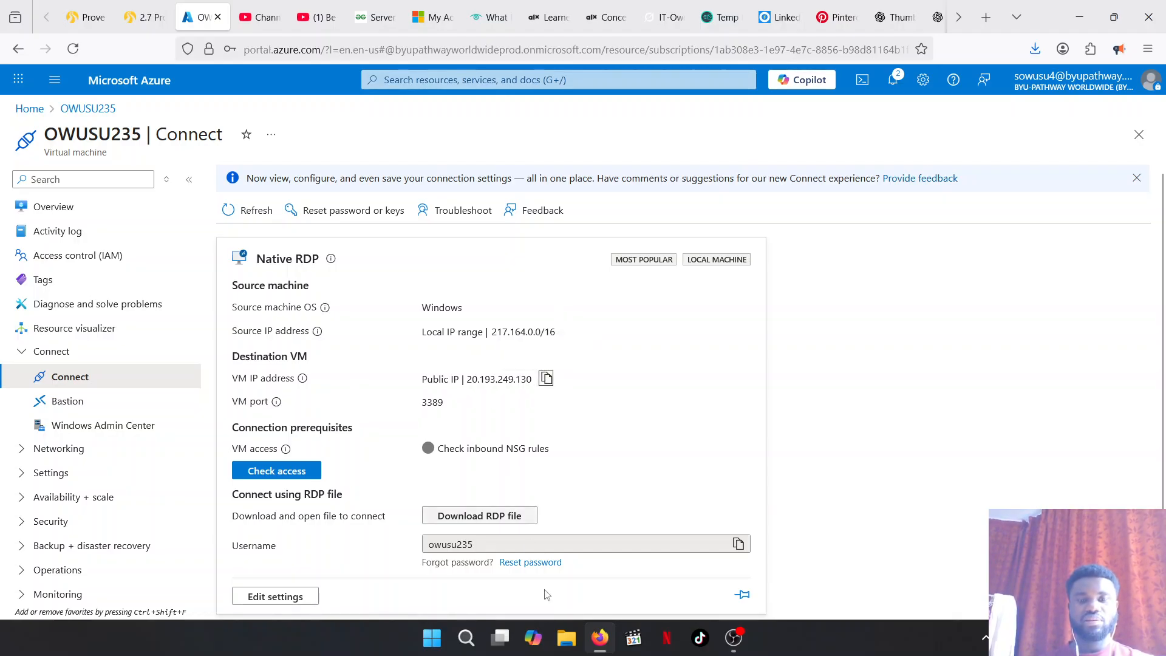
{"action": "left_click", "coordinate": [462, 637]}
{"action": "type", "text": "remo"}
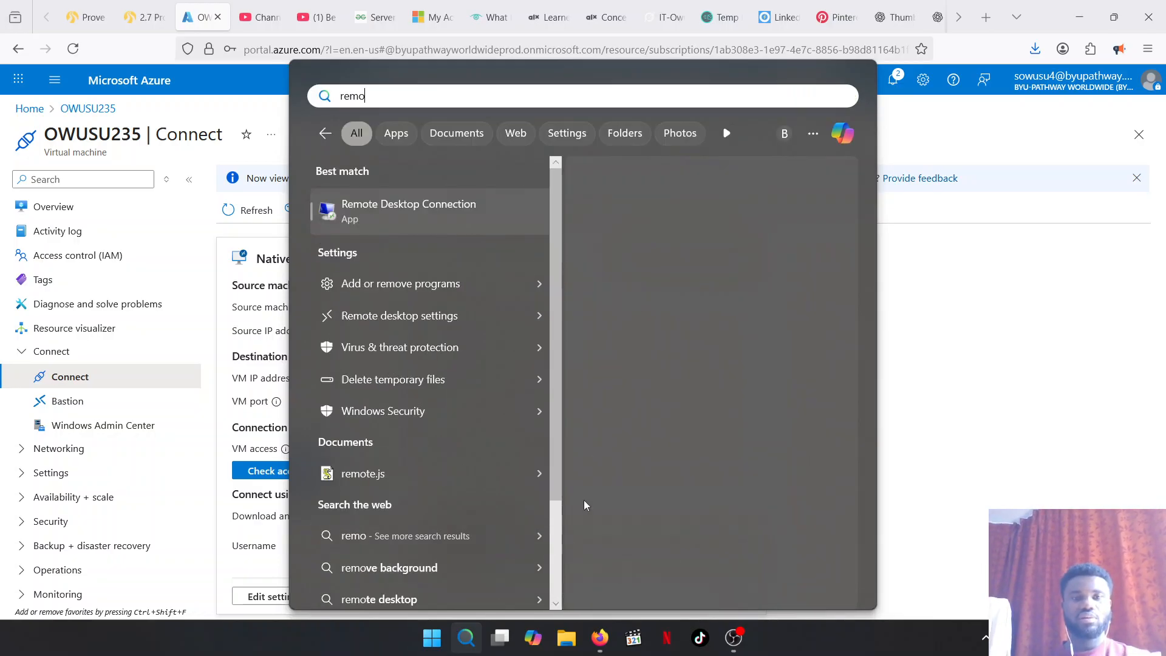
{"action": "left_click", "coordinate": [435, 211]}
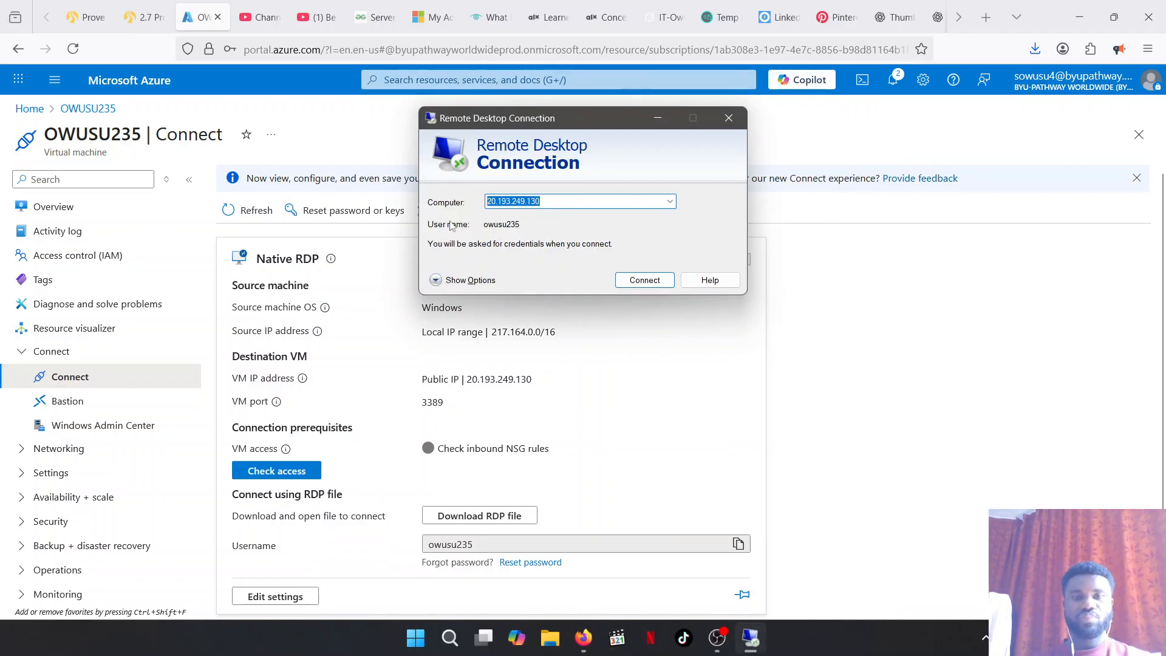
{"action": "key", "text": "BackSpace"}
{"action": "key", "text": "ctrl+v"}
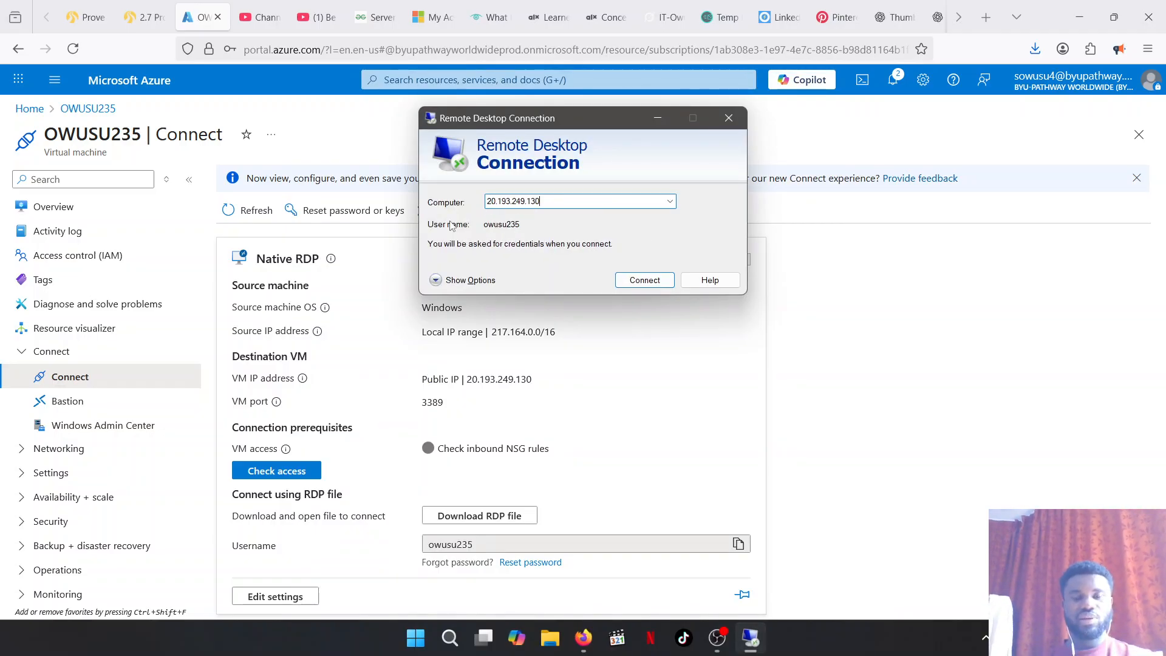
Expand the connection options and enter the VM's administrator user name.
{"action": "left_click", "coordinate": [448, 282]}
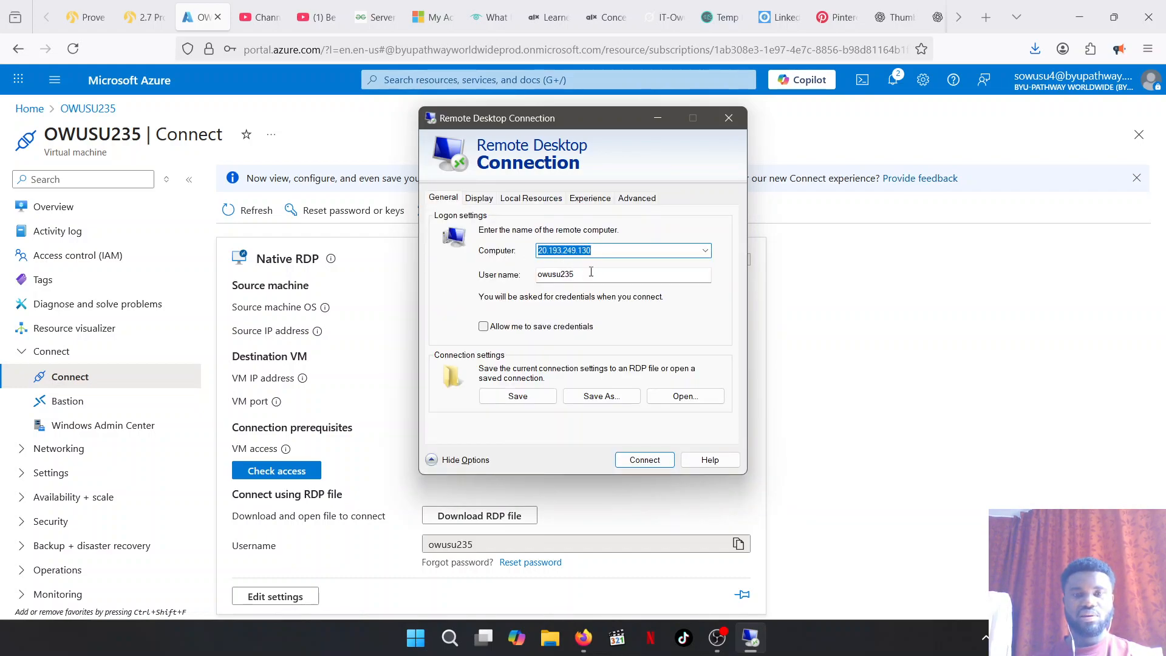
{"action": "key", "text": "Tab"}
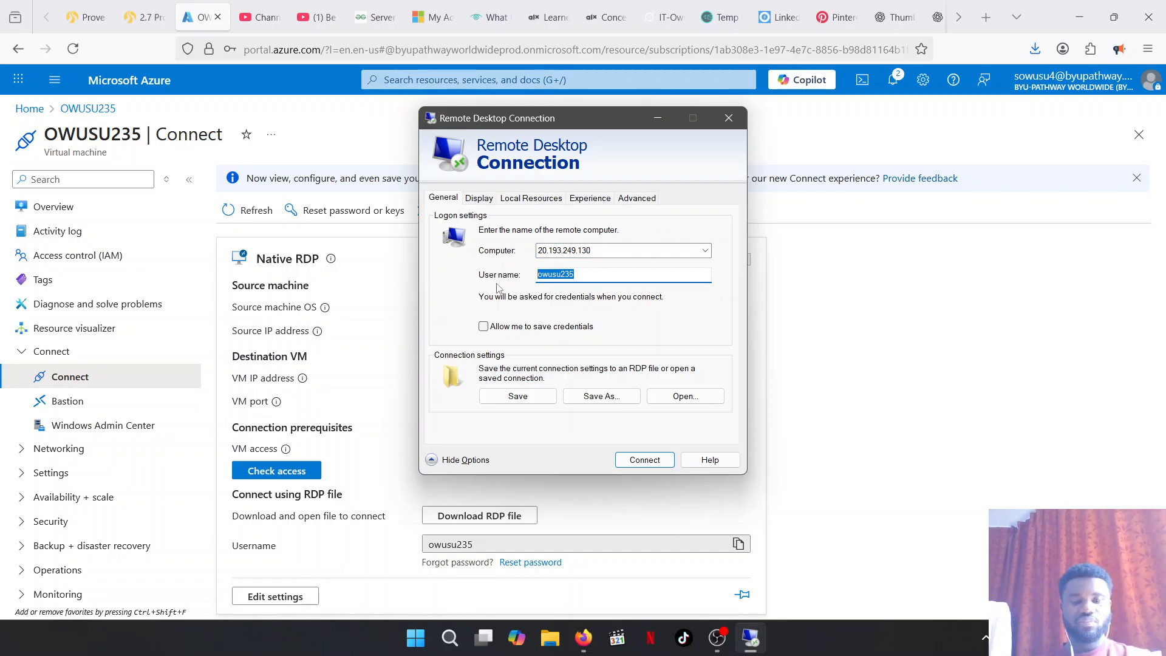
{"action": "type", "text": "owys"}
{"action": "key", "text": "BackSpace"}
{"action": "key", "text": "BackSpace"}
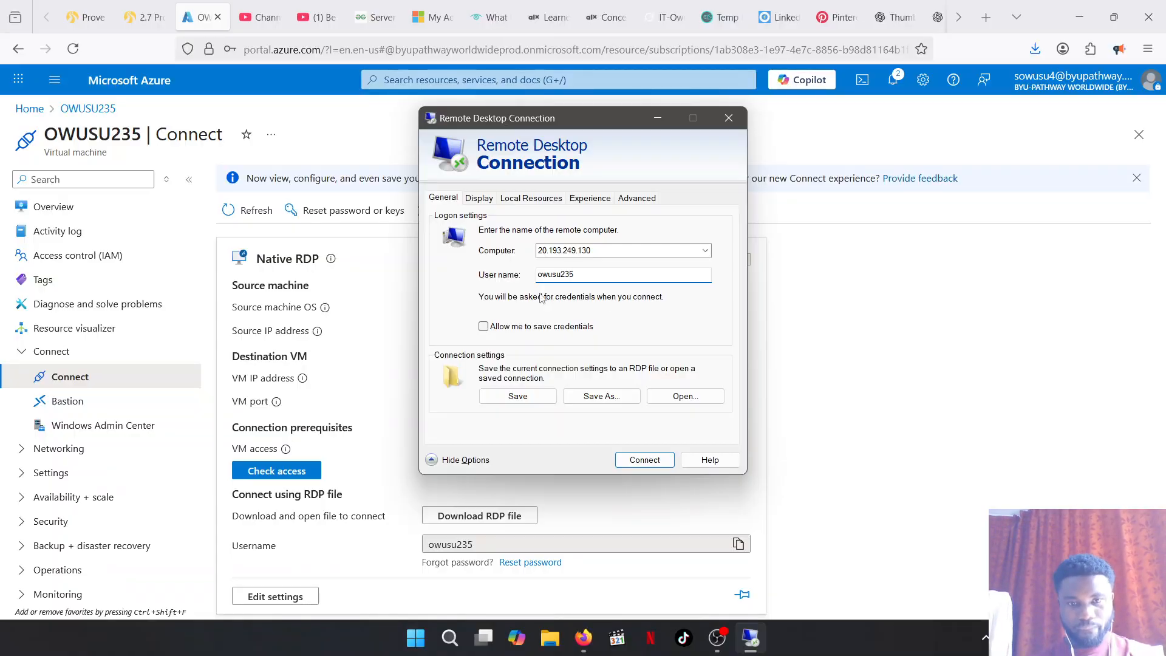
Connect to 20.193.249.130 with the admin password and accept the certificate warning.
{"action": "left_click", "coordinate": [634, 465]}
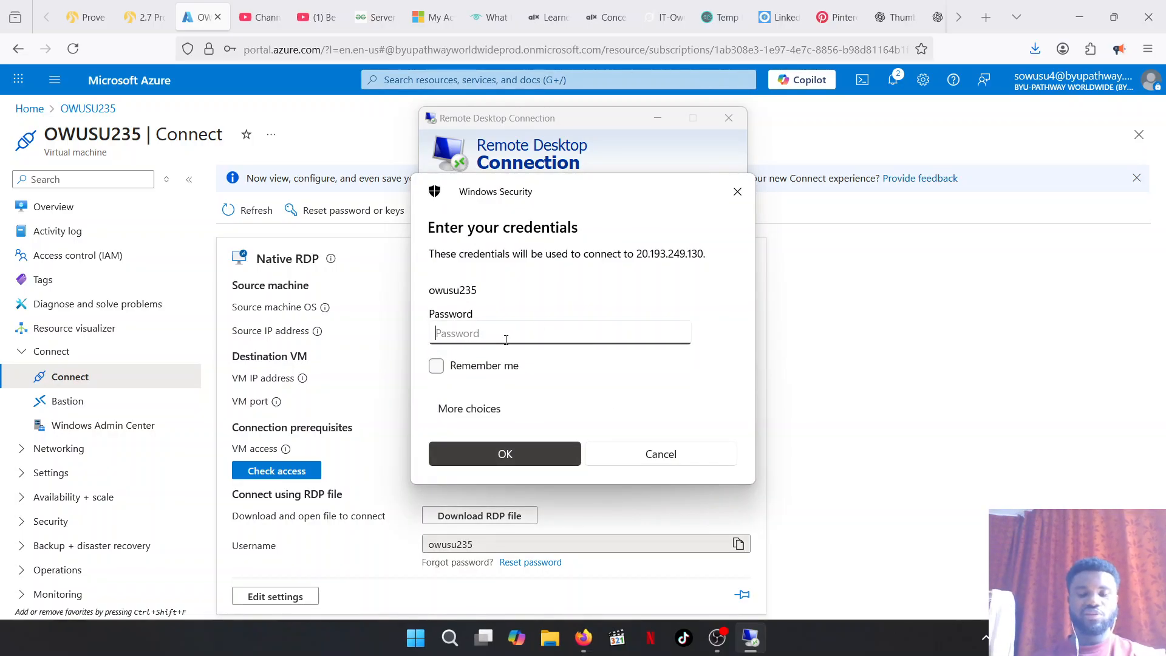
{"action": "type", "text": "•••"}
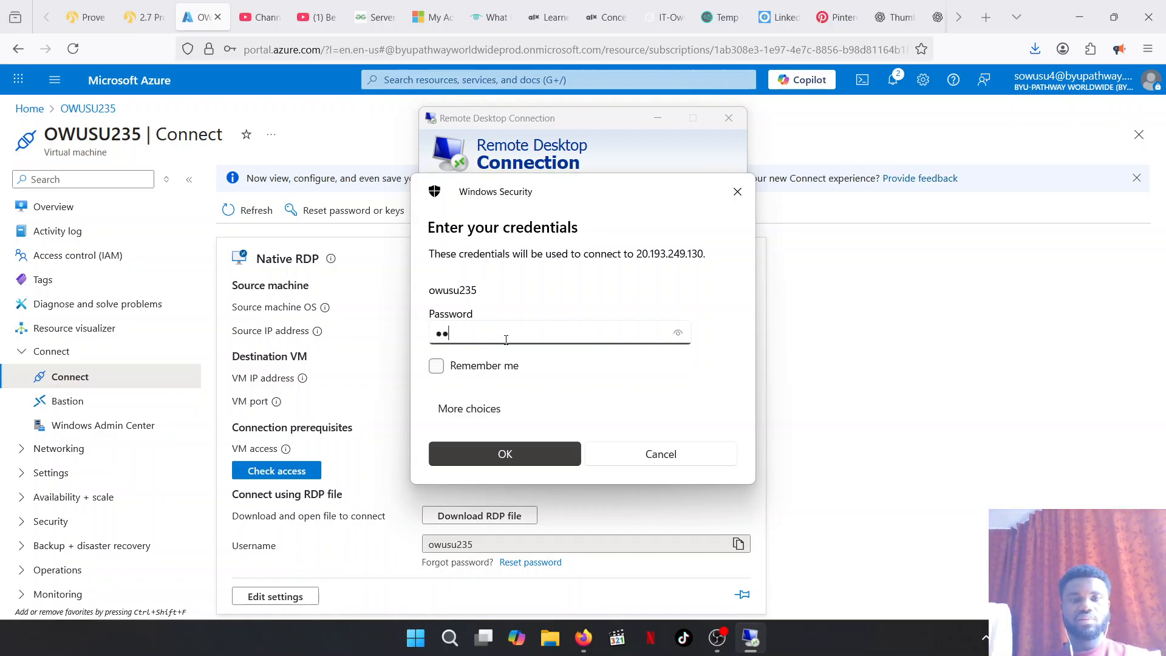
{"action": "type", "text": "••••••••"}
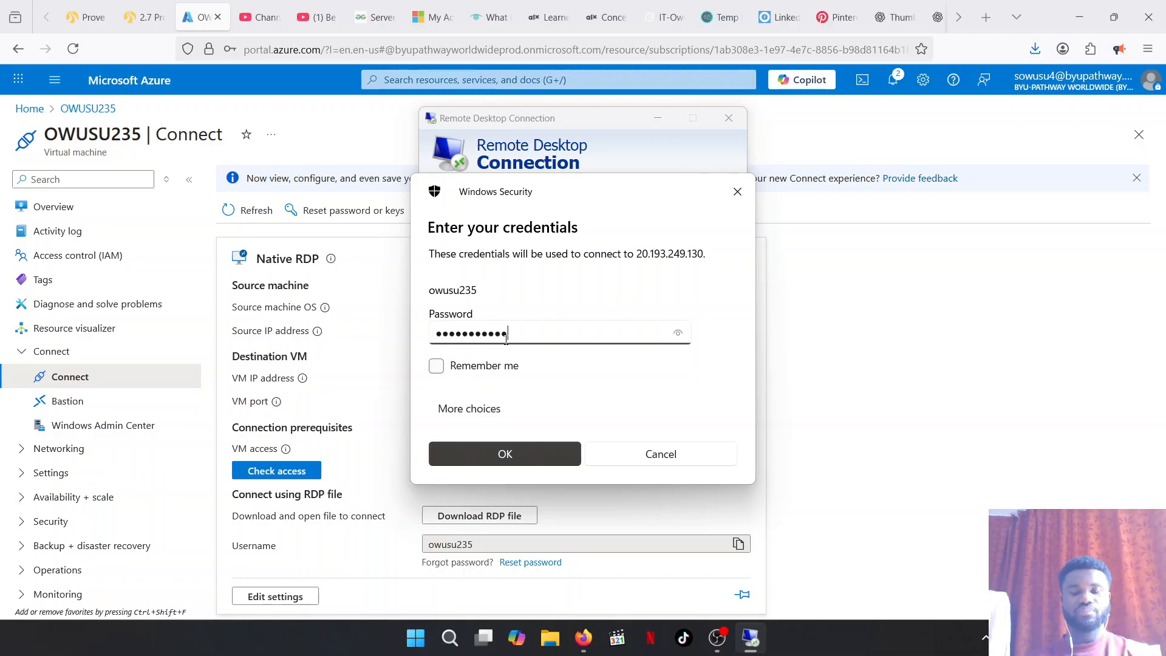
{"action": "key", "text": "Return"}
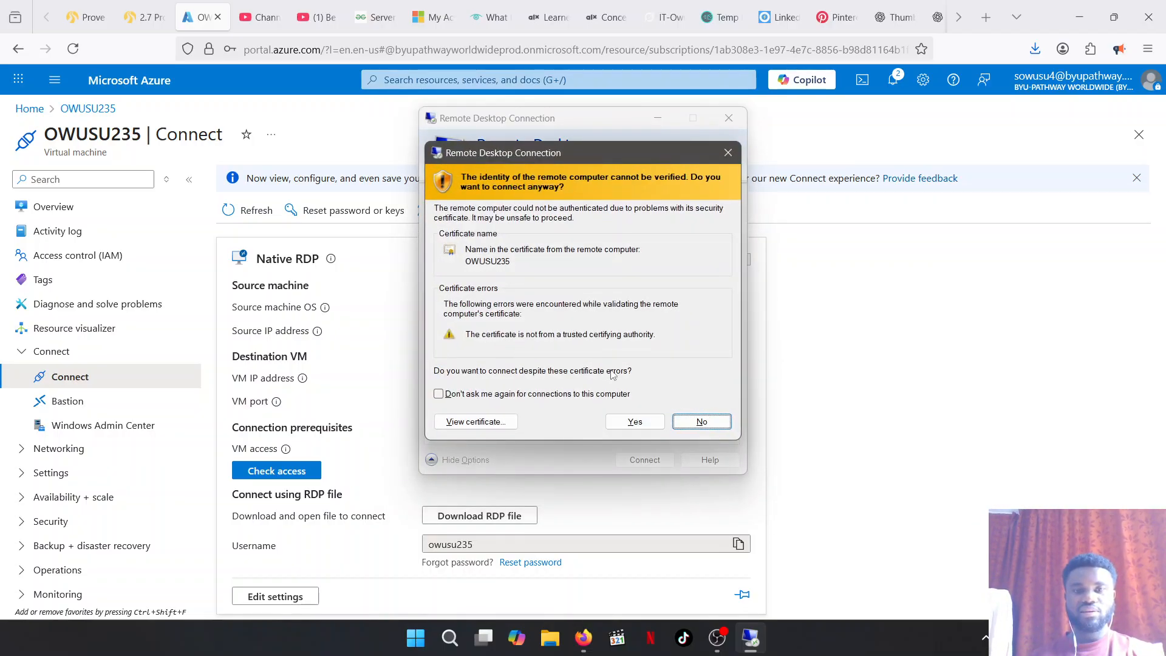
{"action": "left_click", "coordinate": [632, 422]}
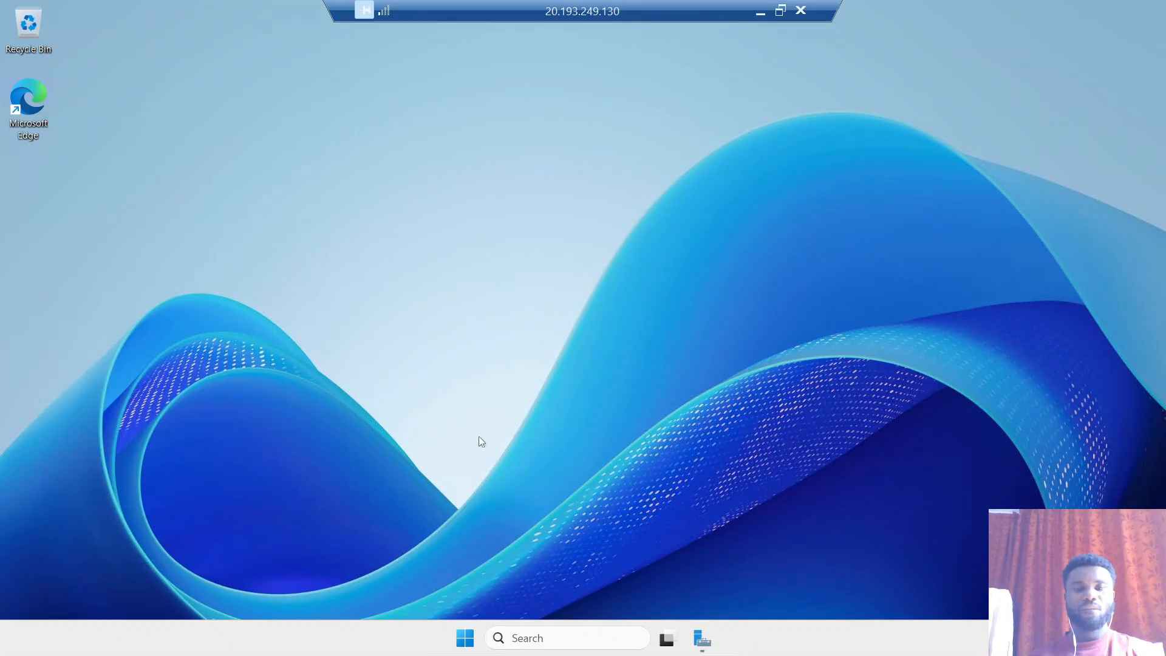
Refresh the remote VM's desktop from its context menu.
{"action": "right_click", "coordinate": [472, 216]}
{"action": "left_click", "coordinate": [473, 216]}
{"action": "right_click", "coordinate": [472, 216]}
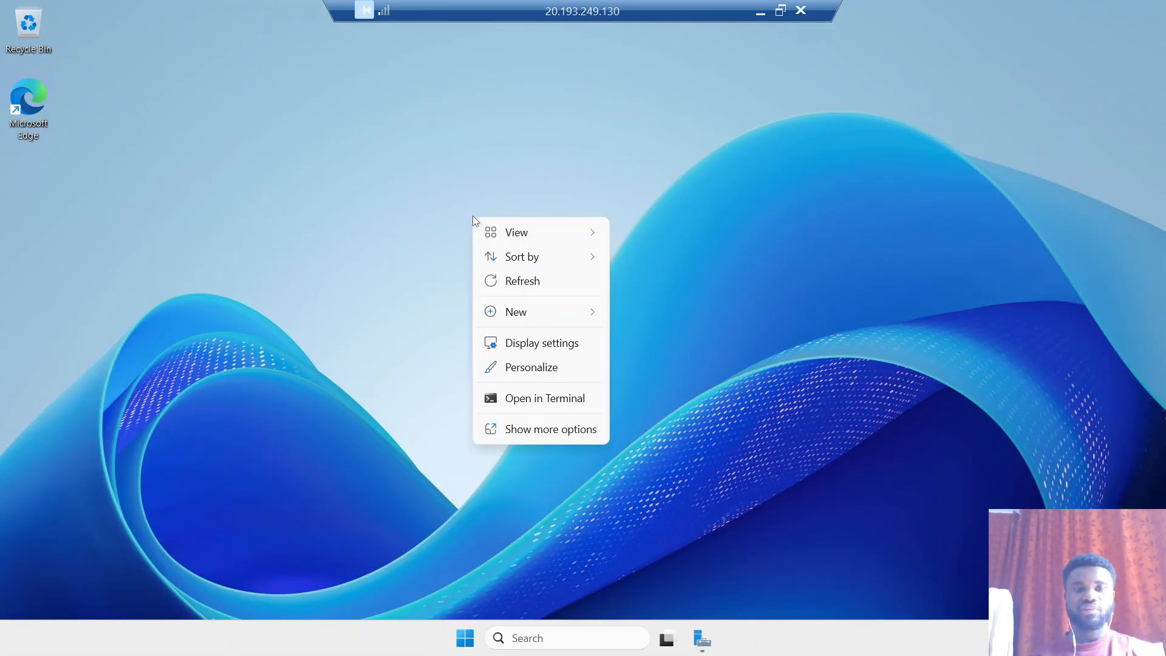
{"action": "left_click", "coordinate": [511, 282]}
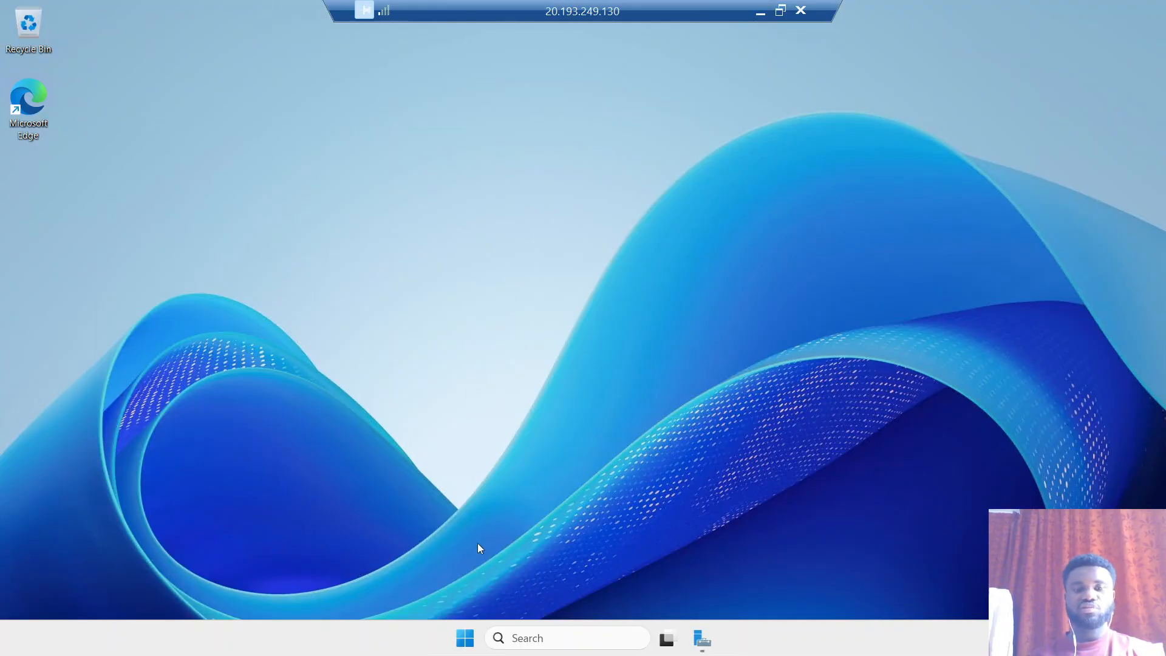
Open This PC's Properties from File Explorer to show the VM's About page.
{"action": "left_click", "coordinate": [465, 638]}
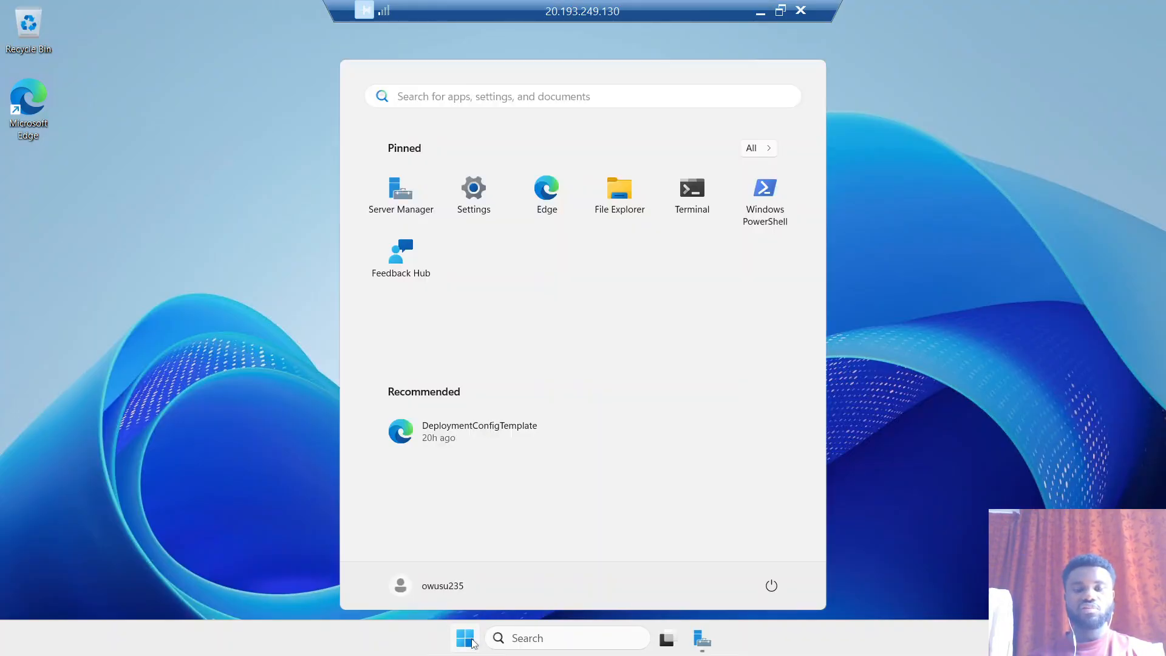
{"action": "left_click", "coordinate": [633, 207]}
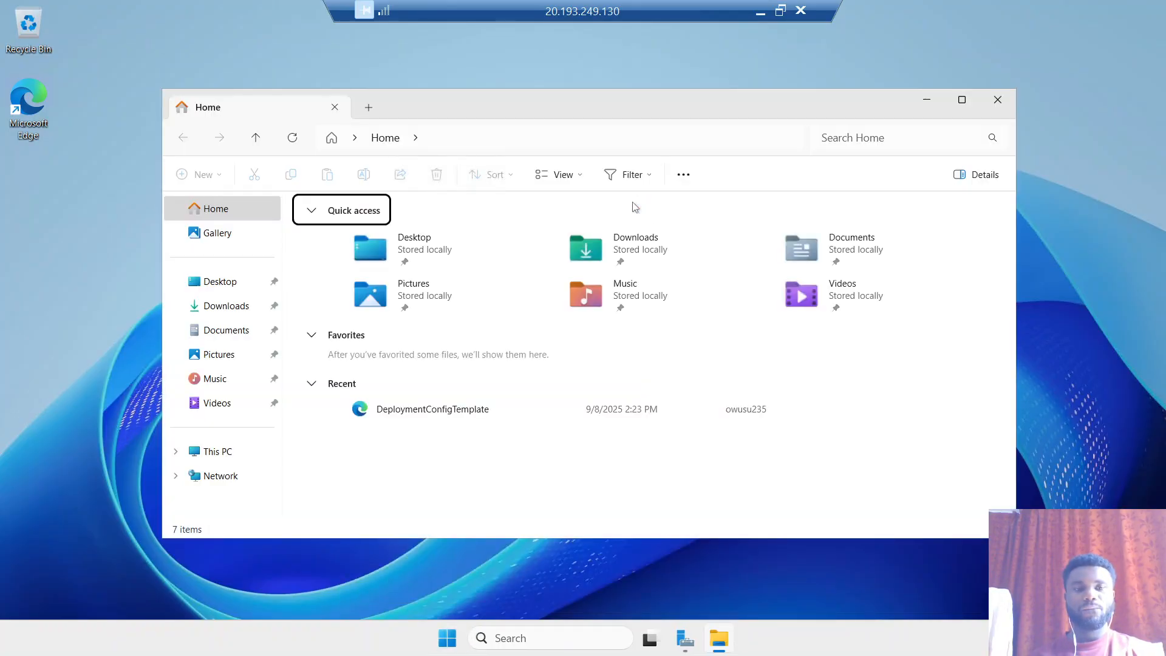
{"action": "left_click", "coordinate": [218, 451]}
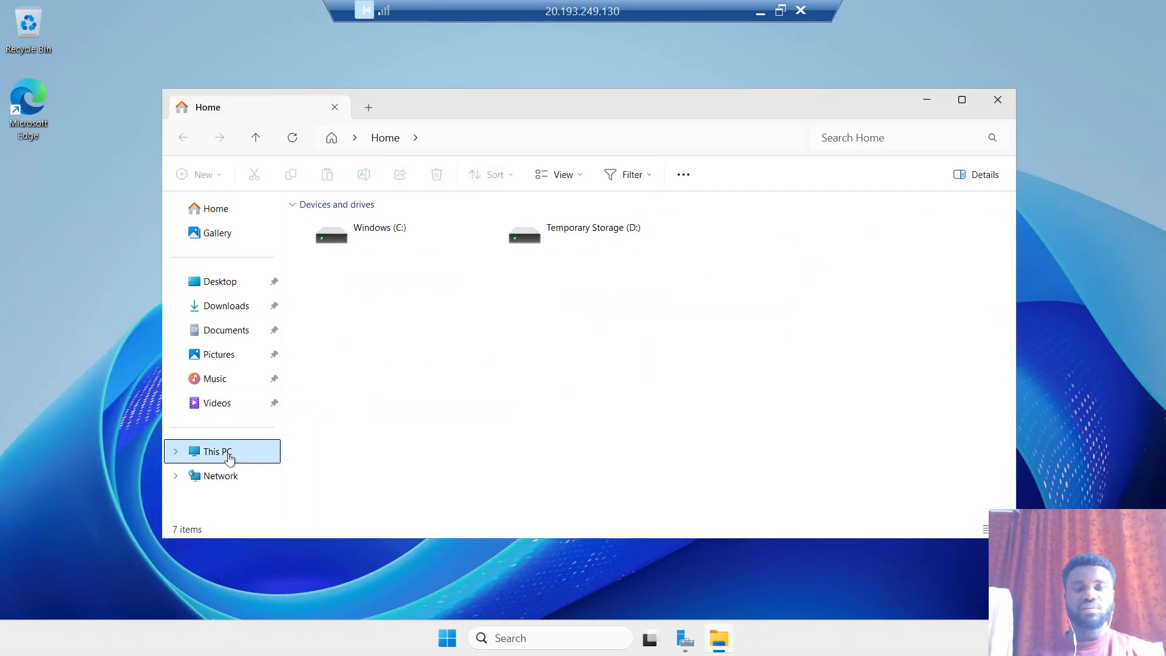
{"action": "right_click", "coordinate": [228, 456]}
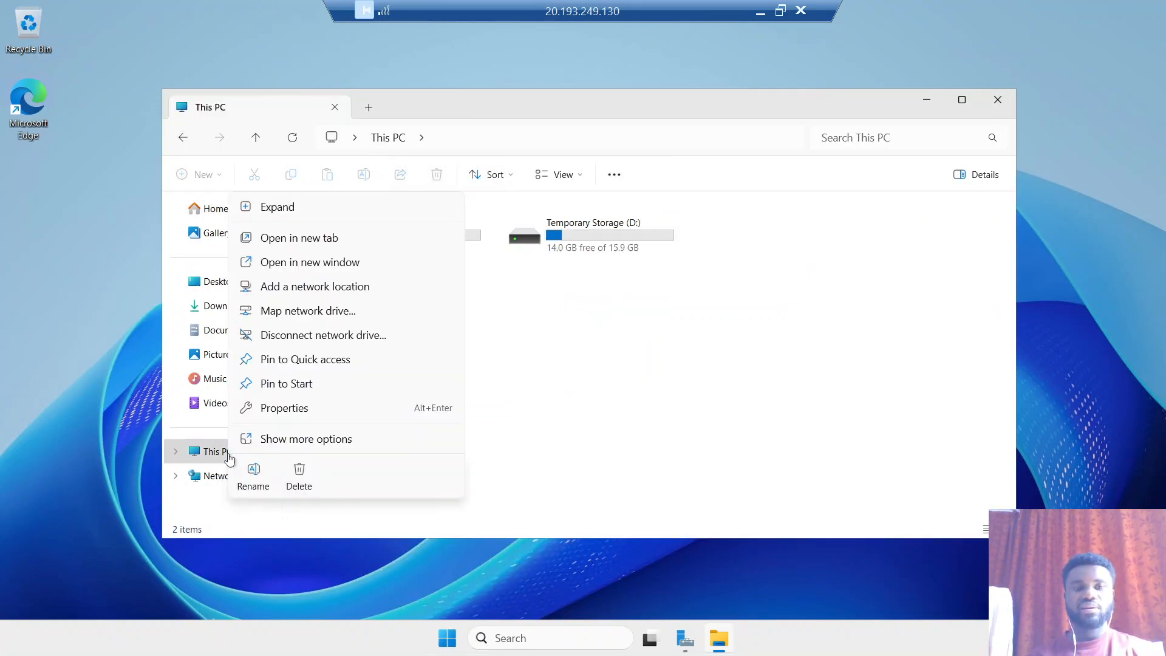
{"action": "left_click", "coordinate": [289, 413]}
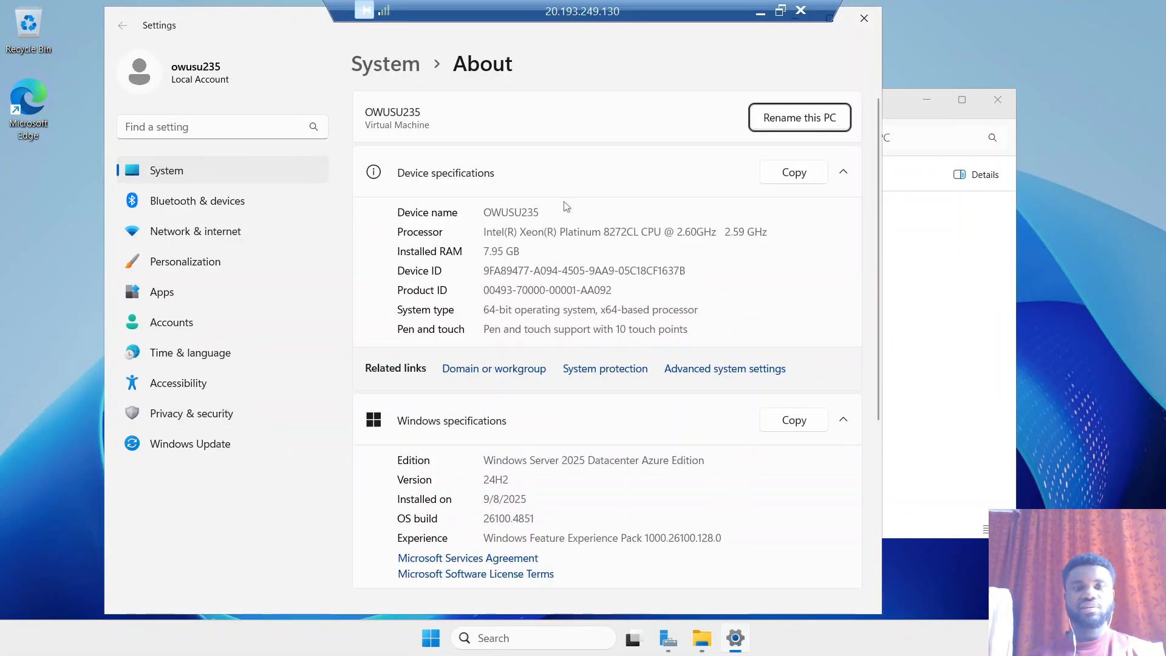
Highlight the VM's device name and the Windows Server 2025 Datacenter Azure Edition value.
{"action": "left_click_drag", "start_coordinate": [540, 212], "coordinate": [476, 216]}
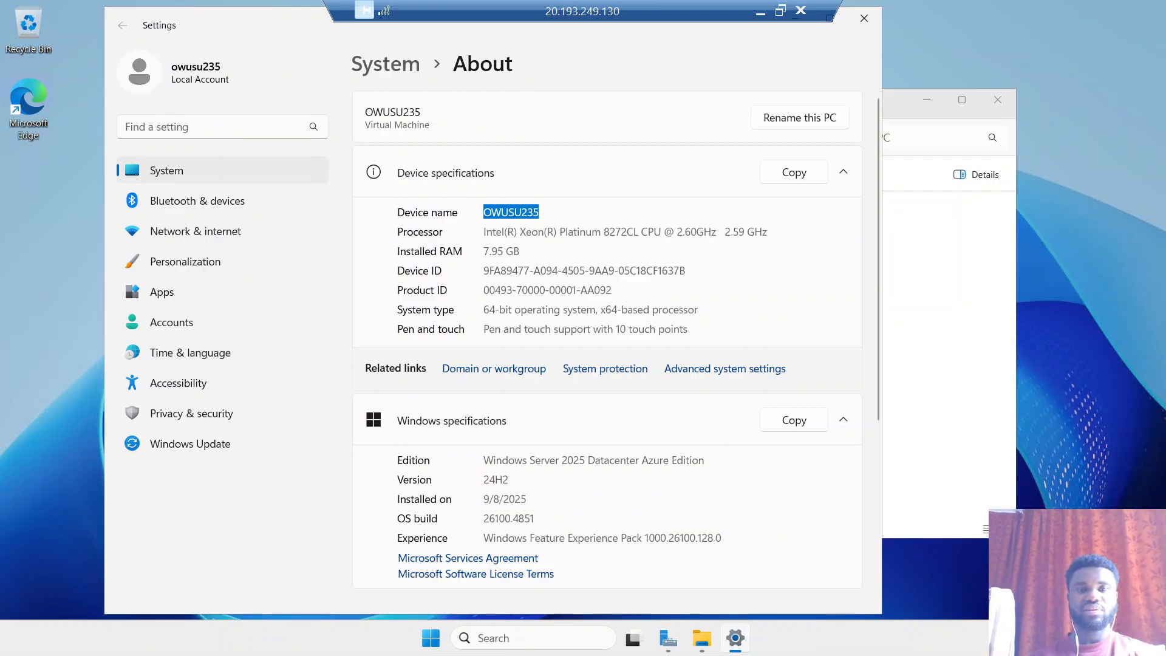
{"action": "left_click", "coordinate": [607, 340]}
{"action": "scroll", "coordinate": [607, 340], "scroll_direction": "down", "scroll_amount": 1}
{"action": "scroll", "coordinate": [453, 404], "scroll_direction": "down", "scroll_amount": 3}
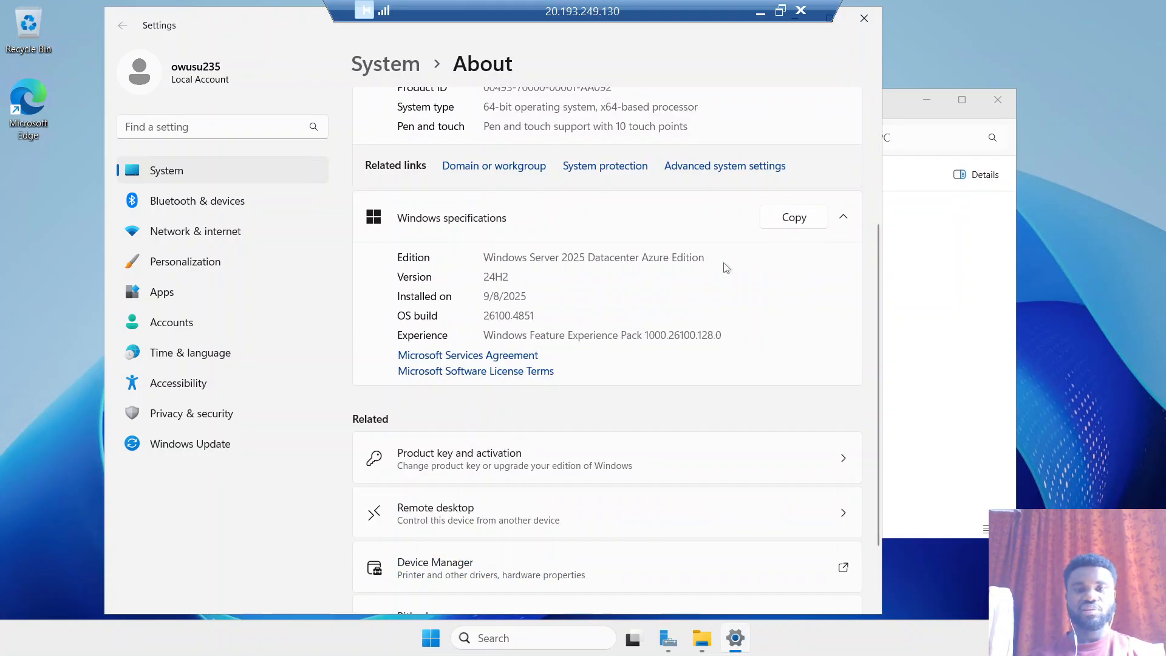
{"action": "left_click_drag", "start_coordinate": [705, 257], "coordinate": [483, 257]}
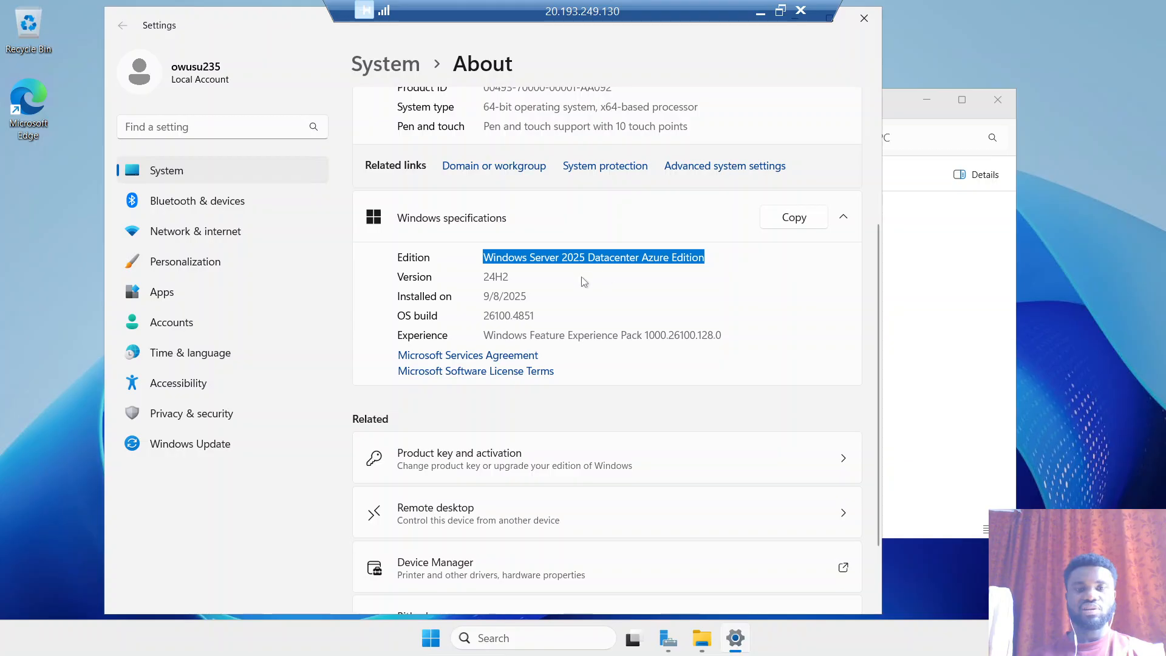
{"action": "scroll", "coordinate": [546, 333], "scroll_direction": "down", "scroll_amount": 2}
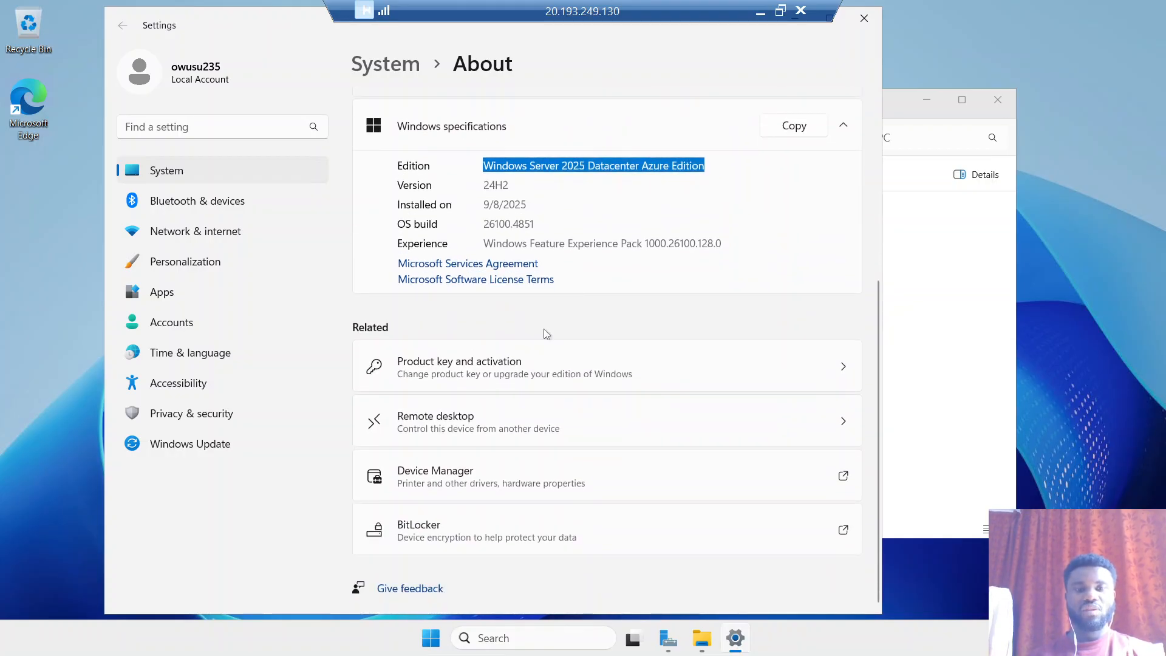
{"action": "scroll", "coordinate": [547, 333], "scroll_direction": "up", "scroll_amount": 5}
{"action": "scroll", "coordinate": [547, 331], "scroll_direction": "down", "scroll_amount": 1}
{"action": "scroll", "coordinate": [546, 331], "scroll_direction": "up", "scroll_amount": 1}
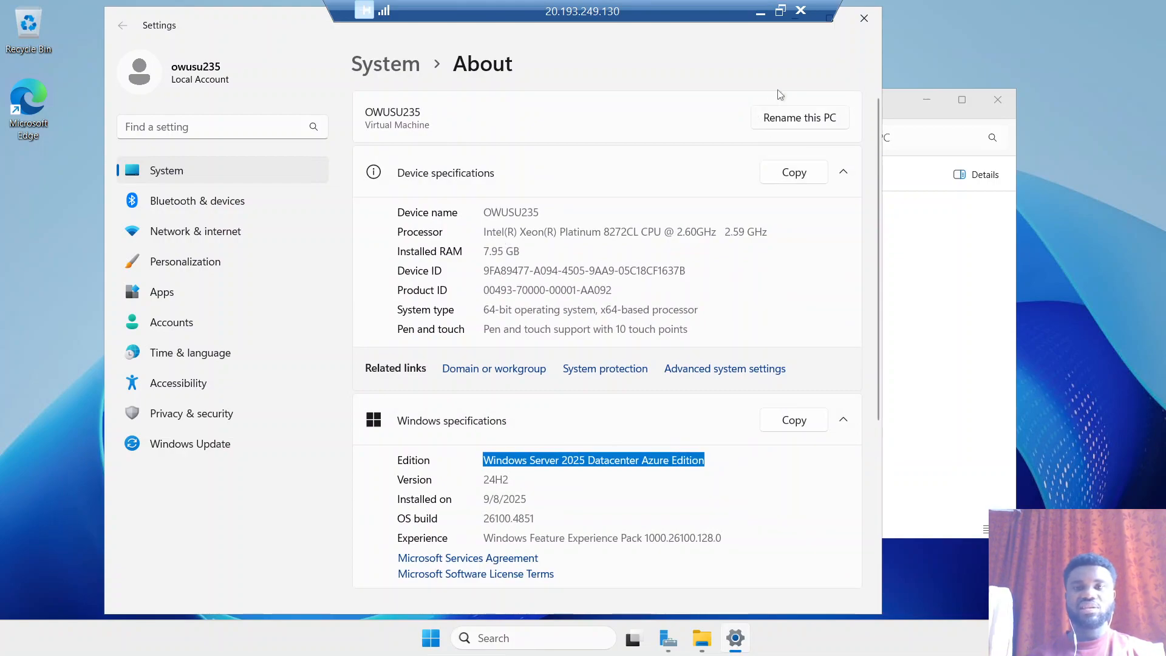
Close Settings and File Explorer, then exit full screen to reveal the Azure portal.
{"action": "left_click", "coordinate": [858, 21]}
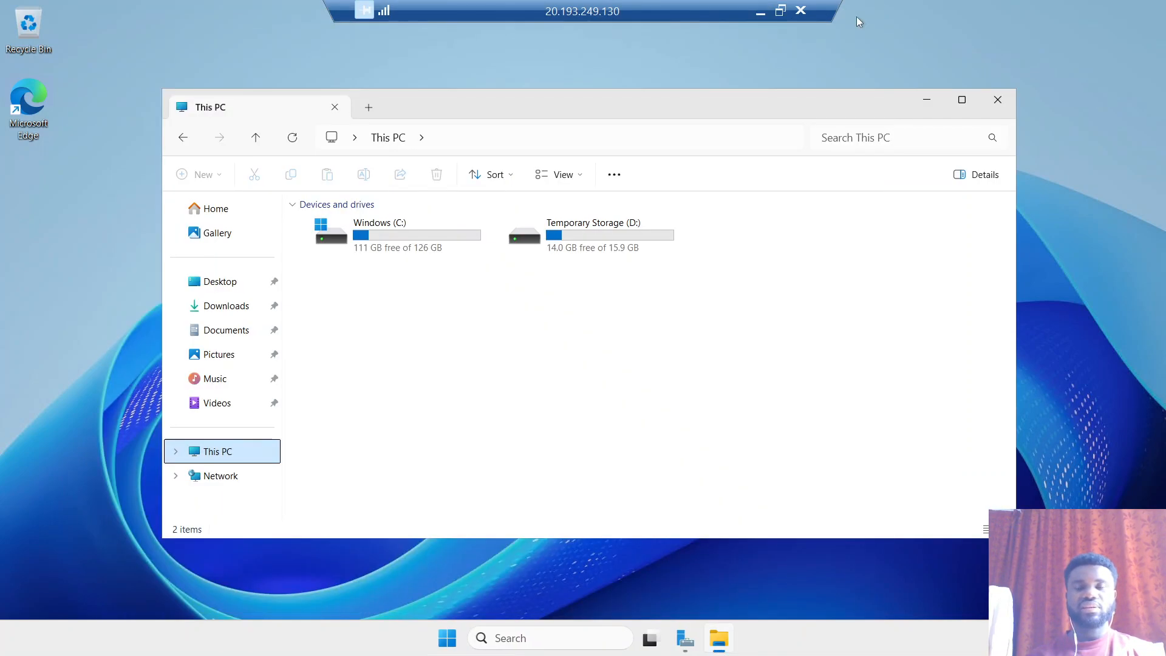
{"action": "left_click", "coordinate": [994, 100]}
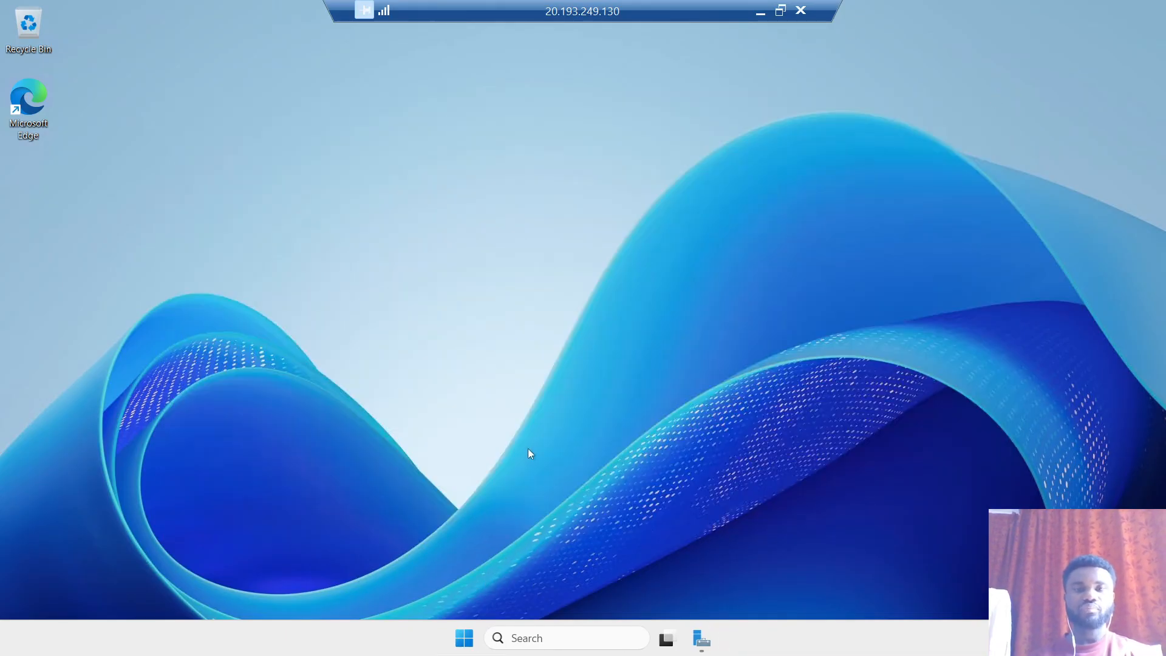
{"action": "left_click", "coordinate": [780, 10]}
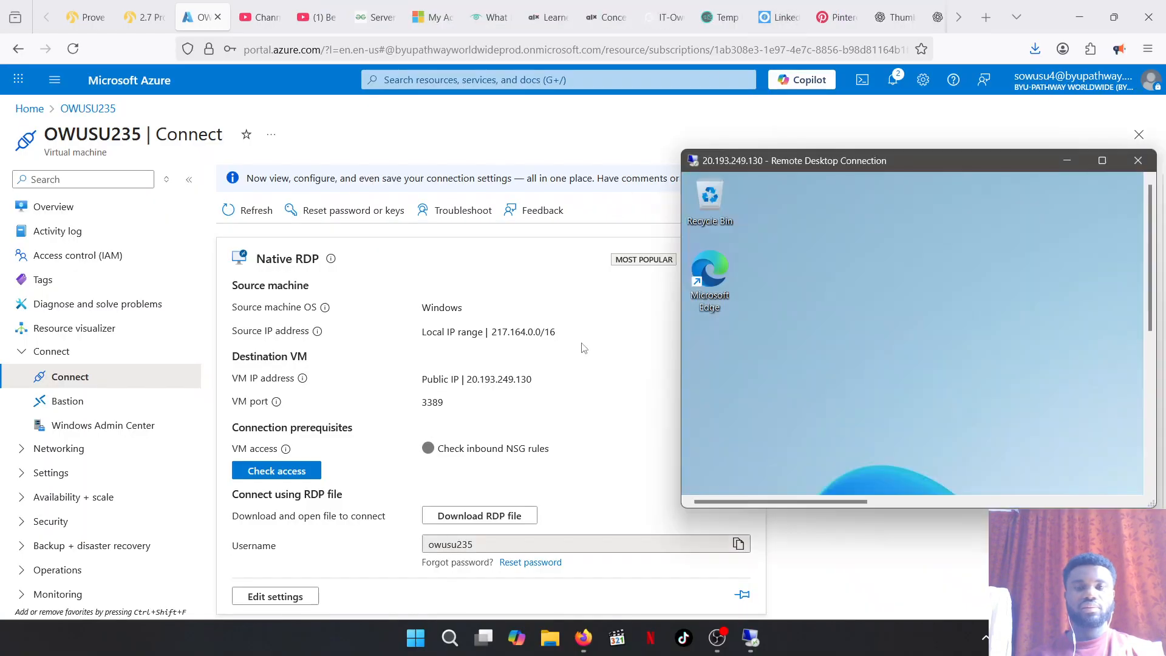
On the Canvas assignment, highlight the 'LASTNAME FOLLOWED BY 235' naming and Windows Server edition requirements.
{"action": "left_click", "coordinate": [145, 17]}
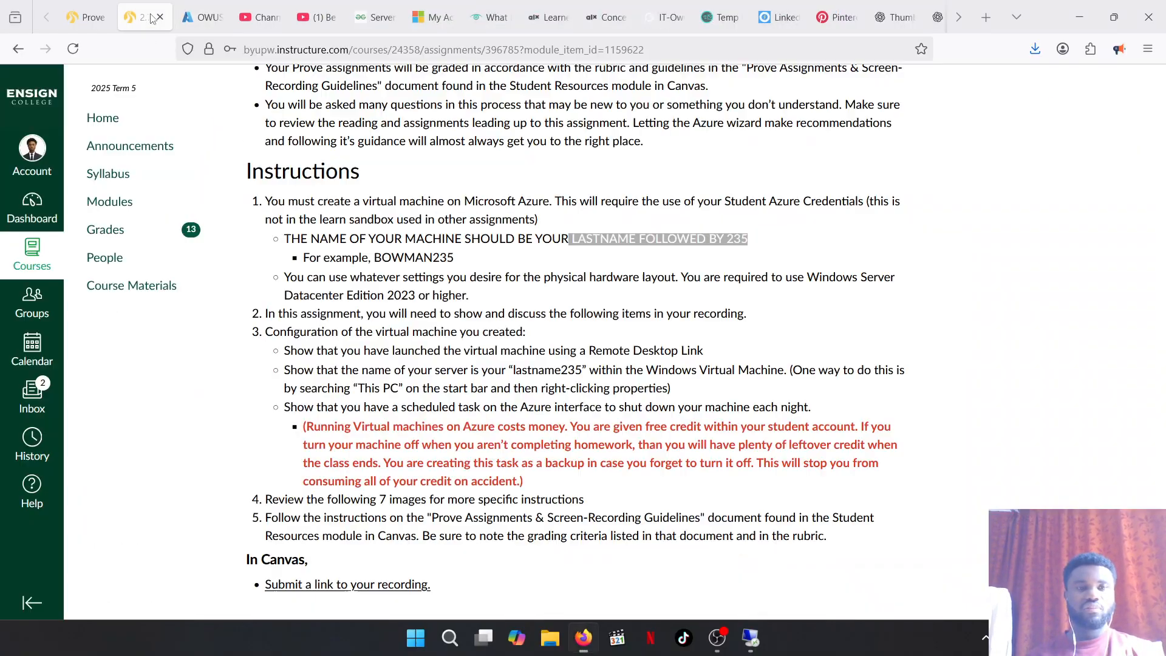
{"action": "left_click", "coordinate": [830, 247]}
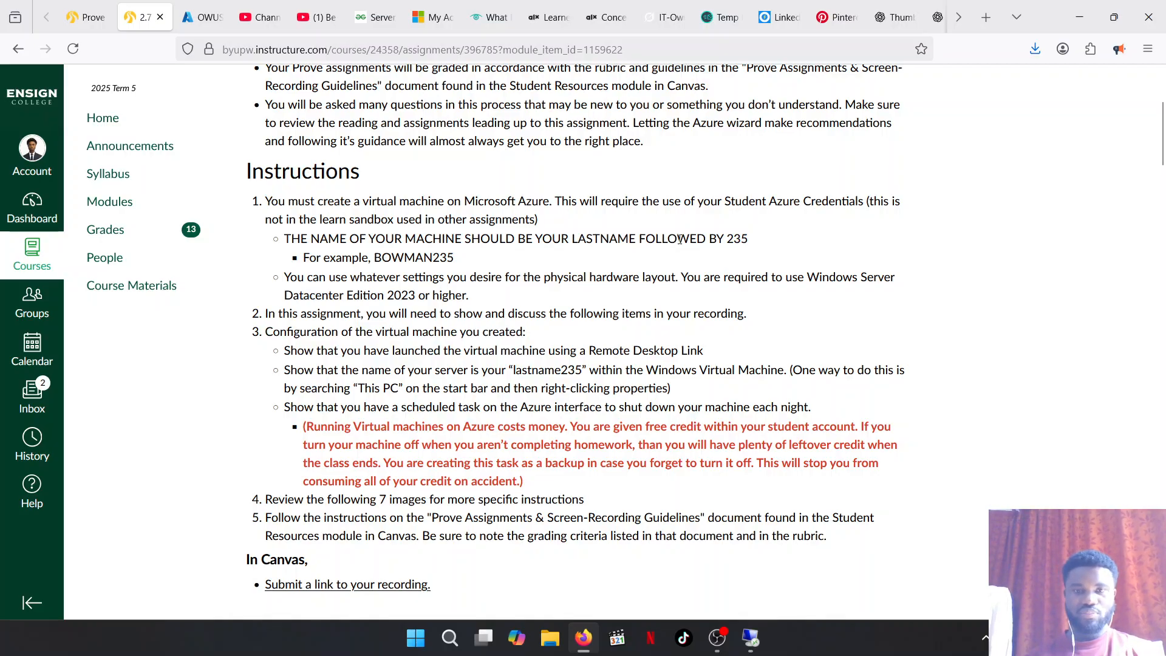
{"action": "left_click_drag", "start_coordinate": [567, 244], "coordinate": [751, 249]}
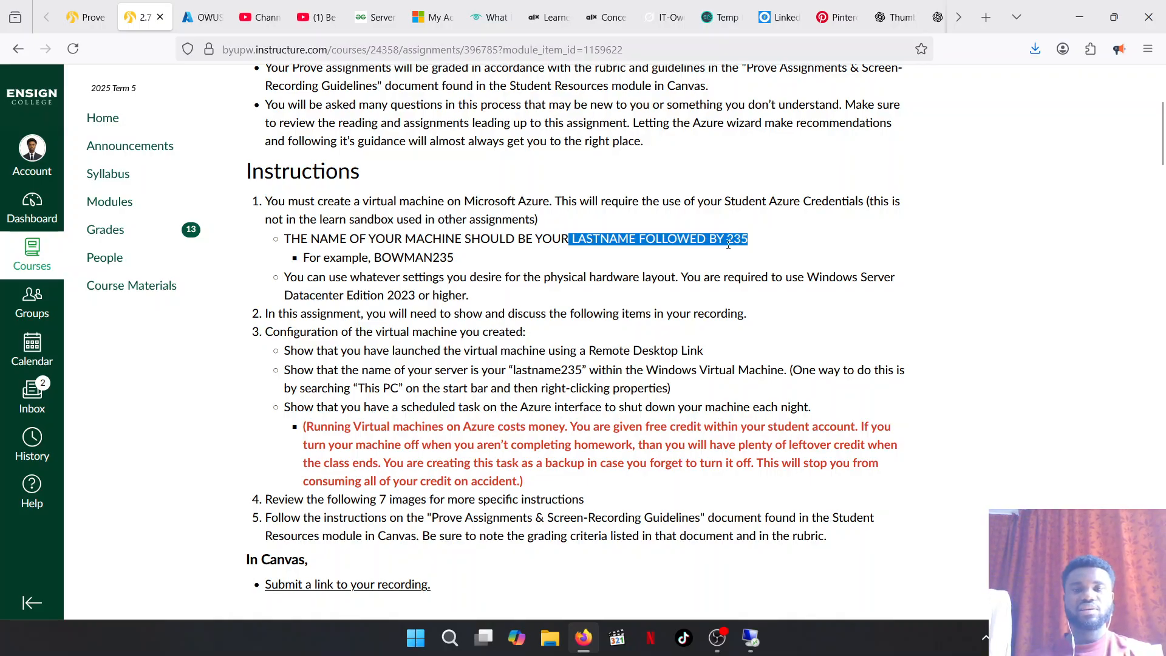
{"action": "left_click", "coordinate": [783, 246]}
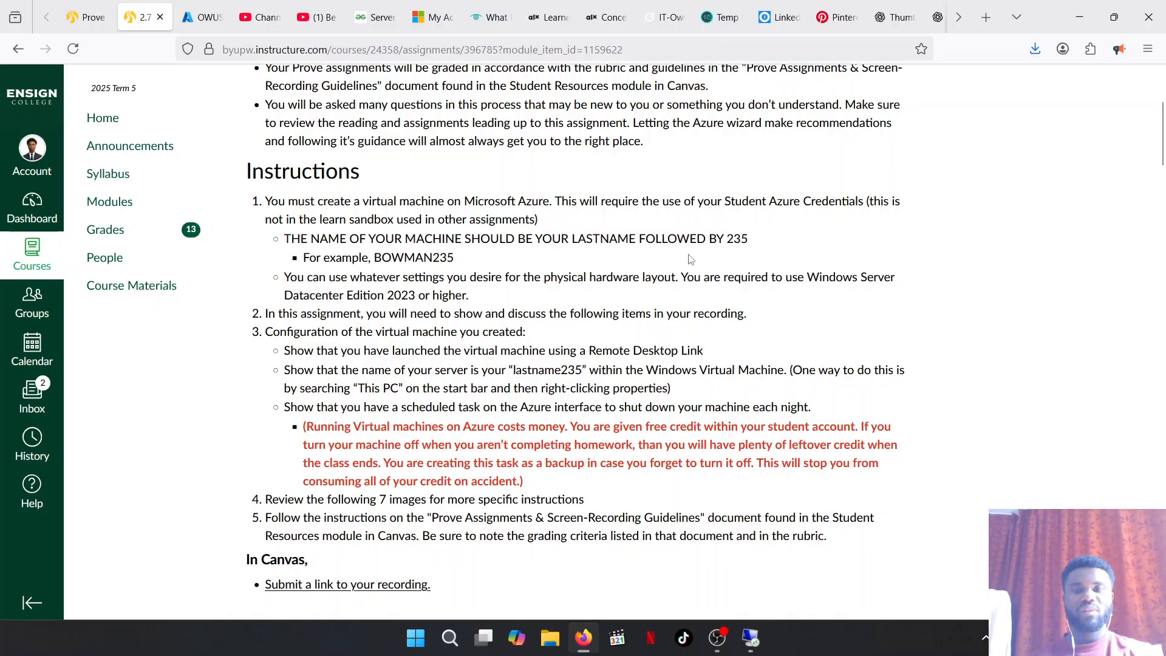
{"action": "left_click_drag", "start_coordinate": [681, 275], "coordinate": [477, 297]}
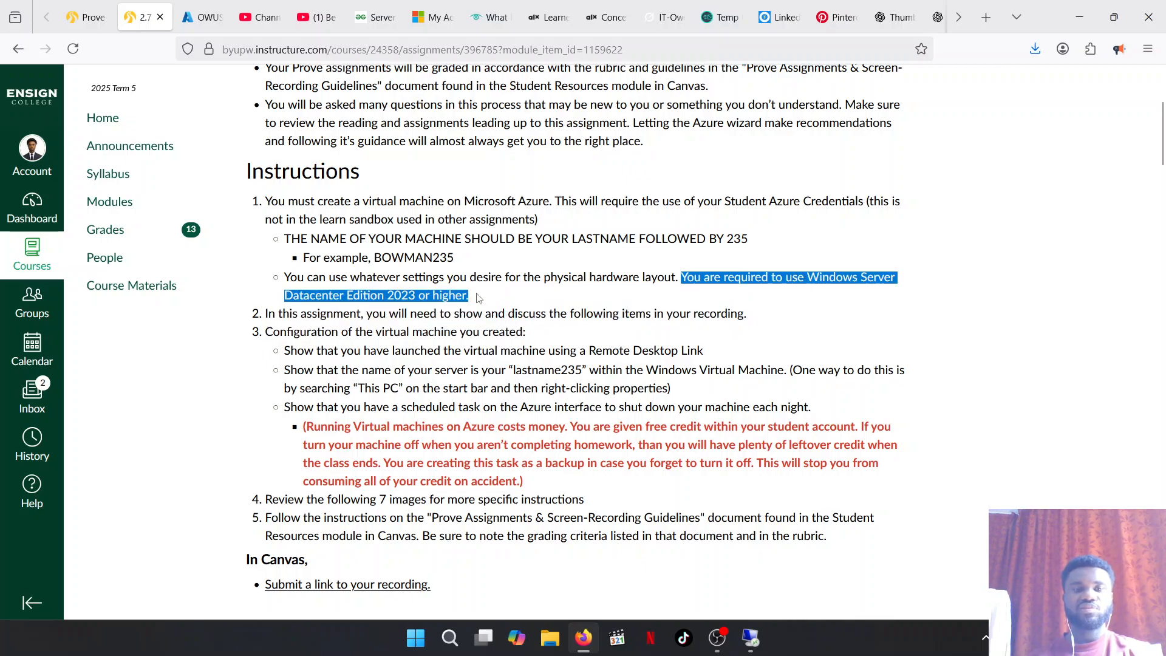
{"action": "left_click", "coordinate": [561, 299]}
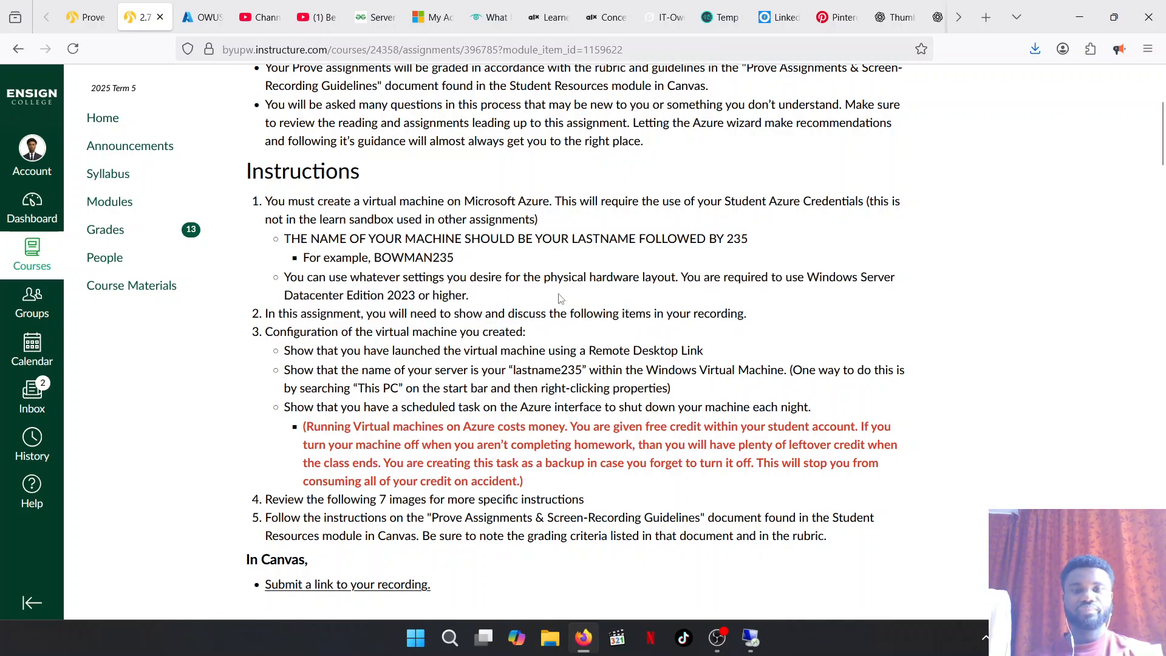
Highlight the Remote Desktop Link and lastname235 server name requirements further down.
{"action": "scroll", "coordinate": [611, 363], "scroll_direction": "down", "scroll_amount": 2}
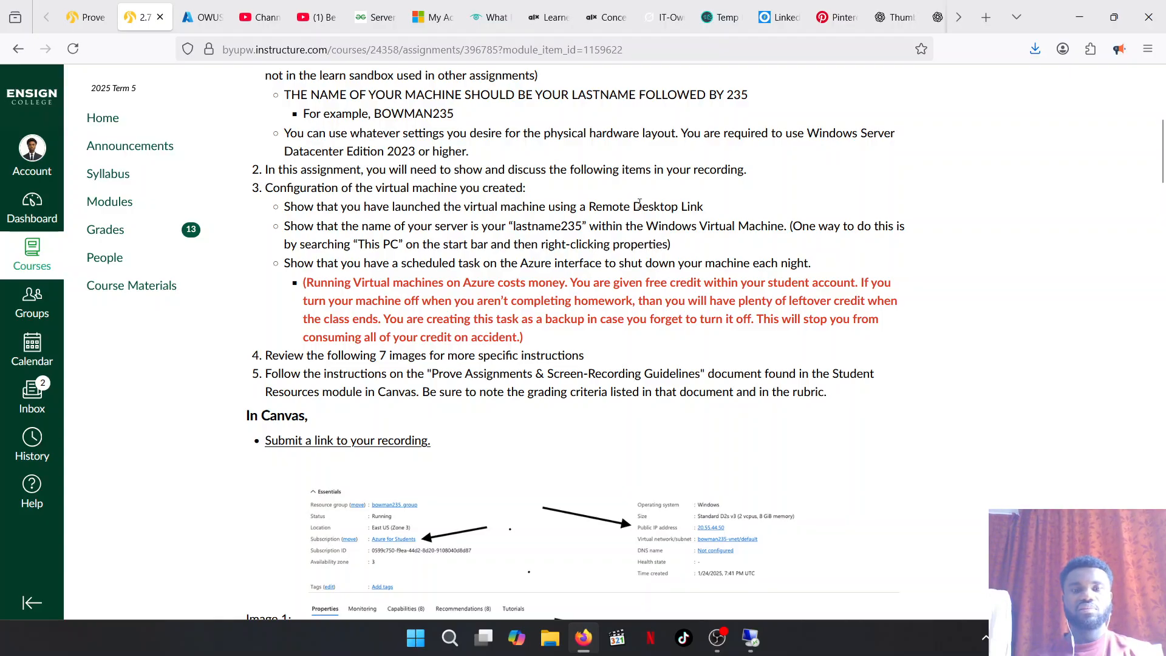
{"action": "left_click_drag", "start_coordinate": [716, 214], "coordinate": [589, 203]}
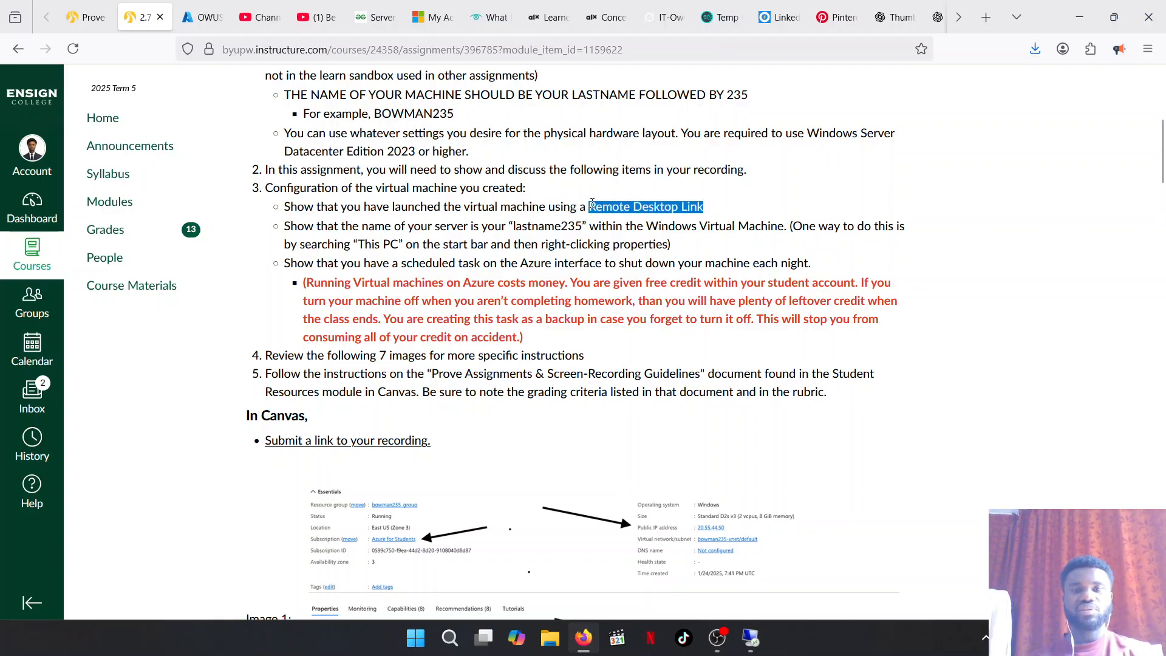
{"action": "left_click", "coordinate": [673, 221]}
{"action": "scroll", "coordinate": [673, 222], "scroll_direction": "down", "scroll_amount": 4}
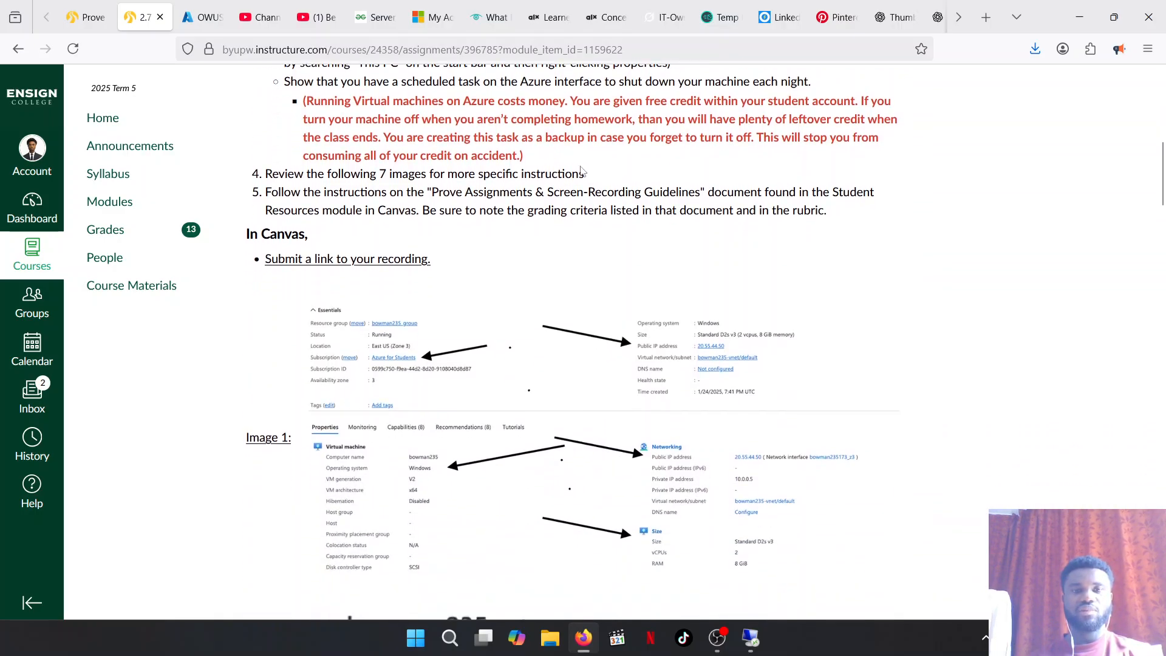
{"action": "scroll", "coordinate": [581, 171], "scroll_direction": "up", "scroll_amount": 3}
{"action": "left_click_drag", "start_coordinate": [515, 210], "coordinate": [571, 208]}
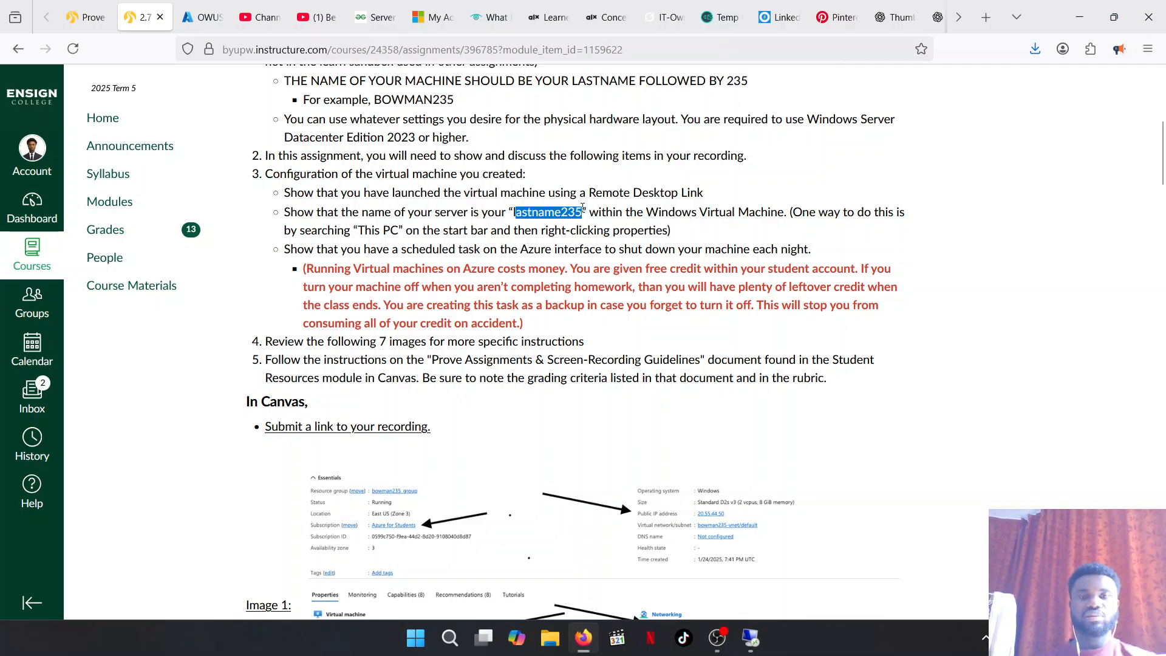
{"action": "scroll", "coordinate": [583, 208], "scroll_direction": "down", "scroll_amount": 3}
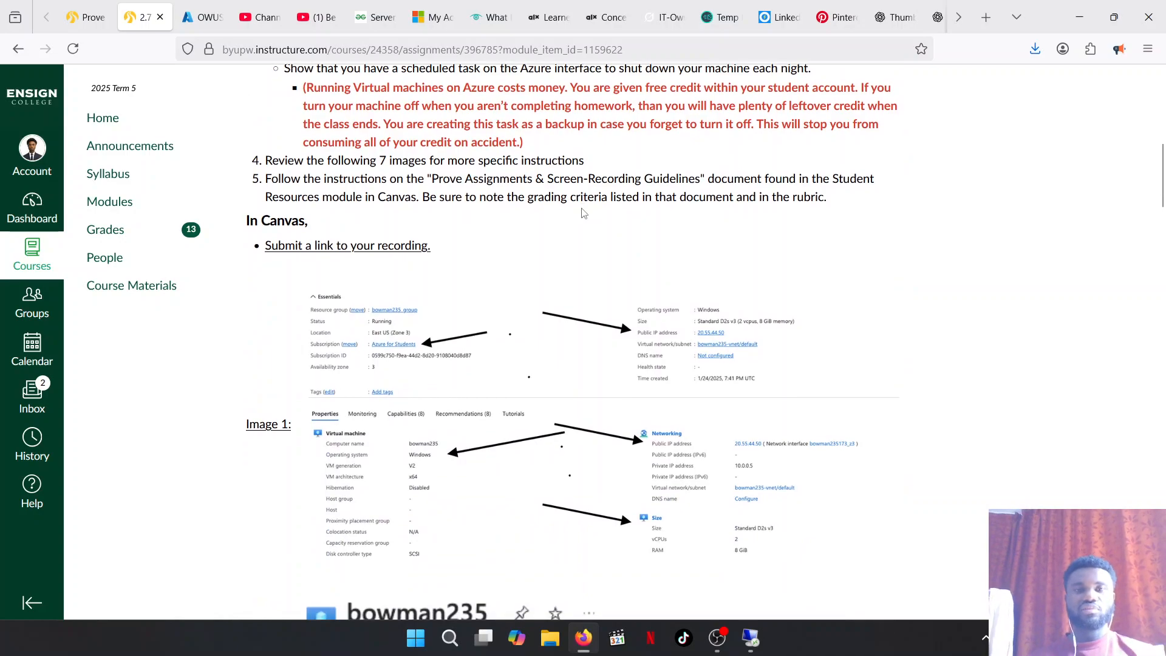